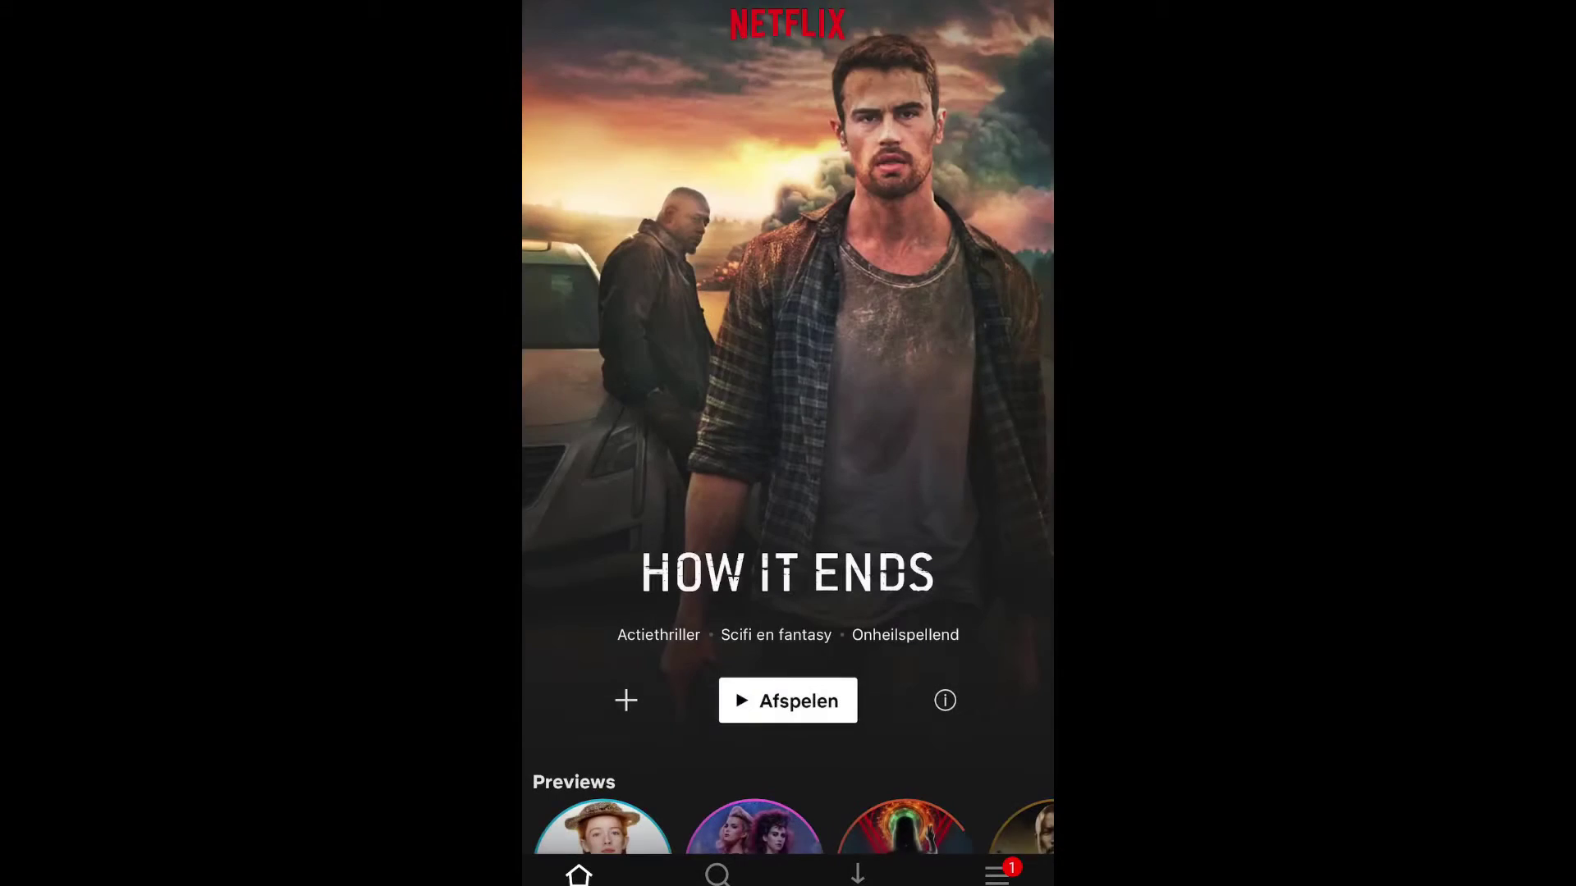
Step: Browse the Netflix home screen and examine the details and episodes of Sword Art Online
{"action": "scroll", "coordinate": [788, 443], "scroll_direction": "down", "scroll_amount": 8}
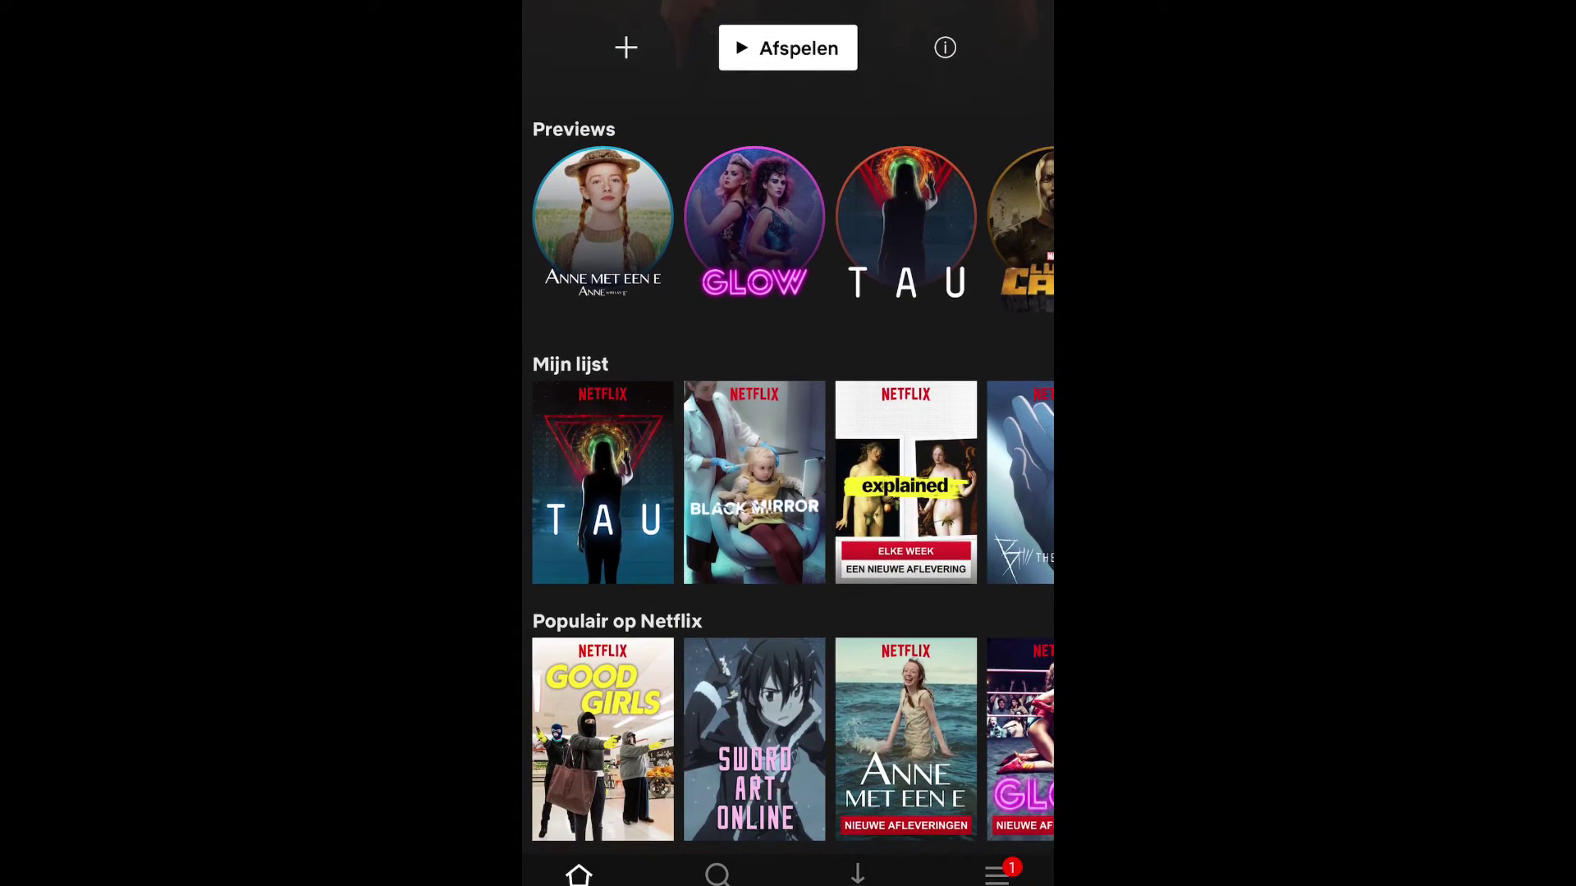
{"action": "left_click", "coordinate": [755, 739]}
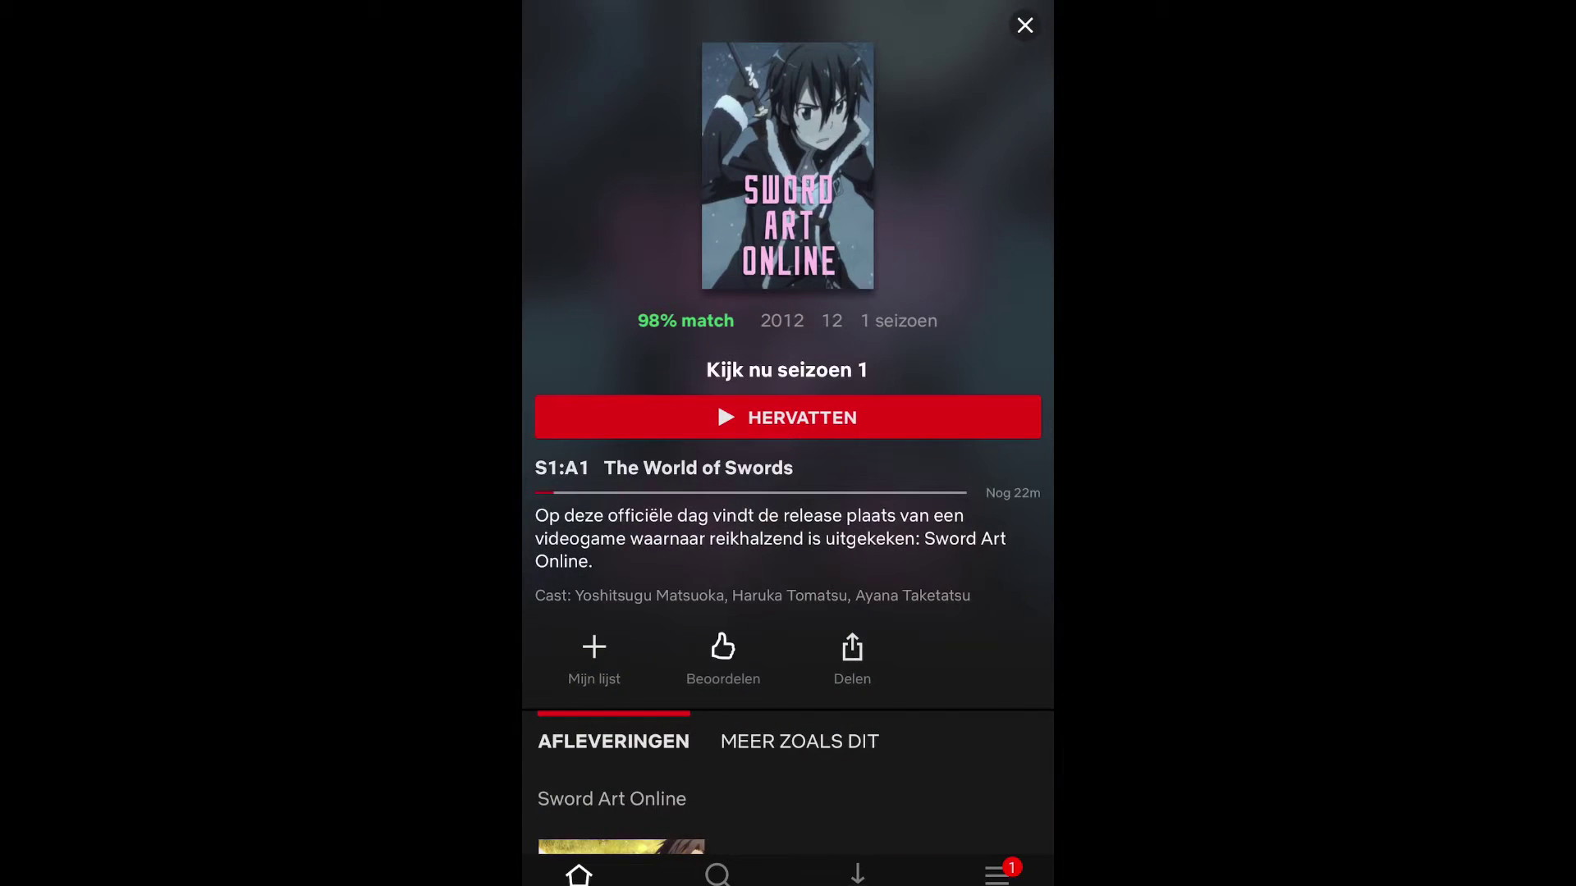
{"action": "scroll", "coordinate": [788, 443], "scroll_direction": "down", "scroll_amount": 5}
{"action": "left_click", "coordinate": [1015, 483]}
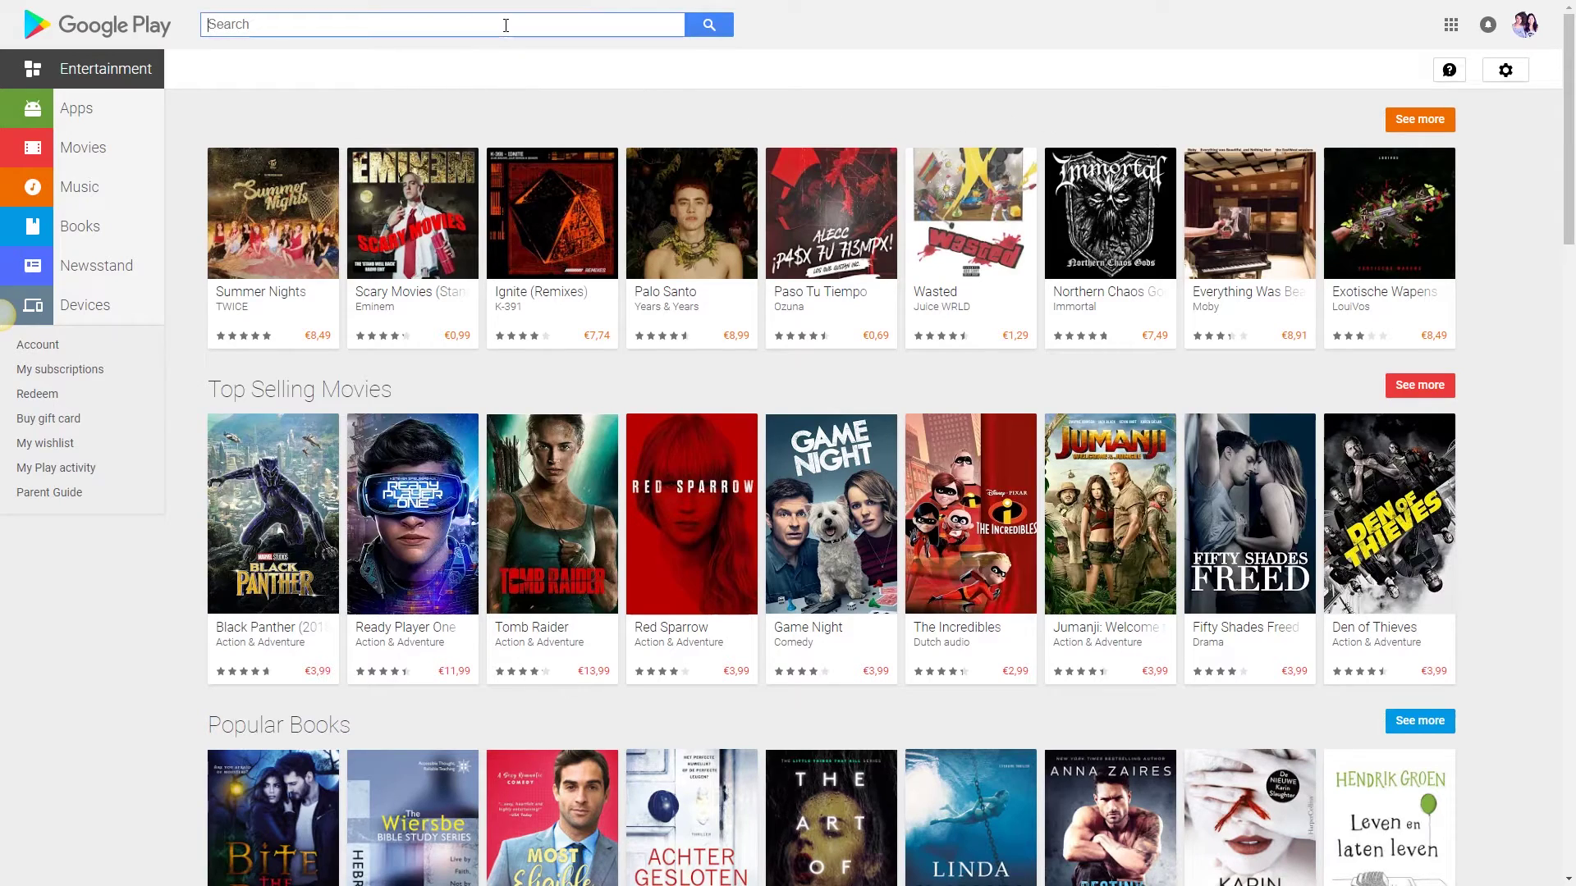
Step: Search Google Play for "vr" and browse the full list of matching apps
{"action": "type", "text": "vr"}
{"action": "left_click", "coordinate": [700, 31]}
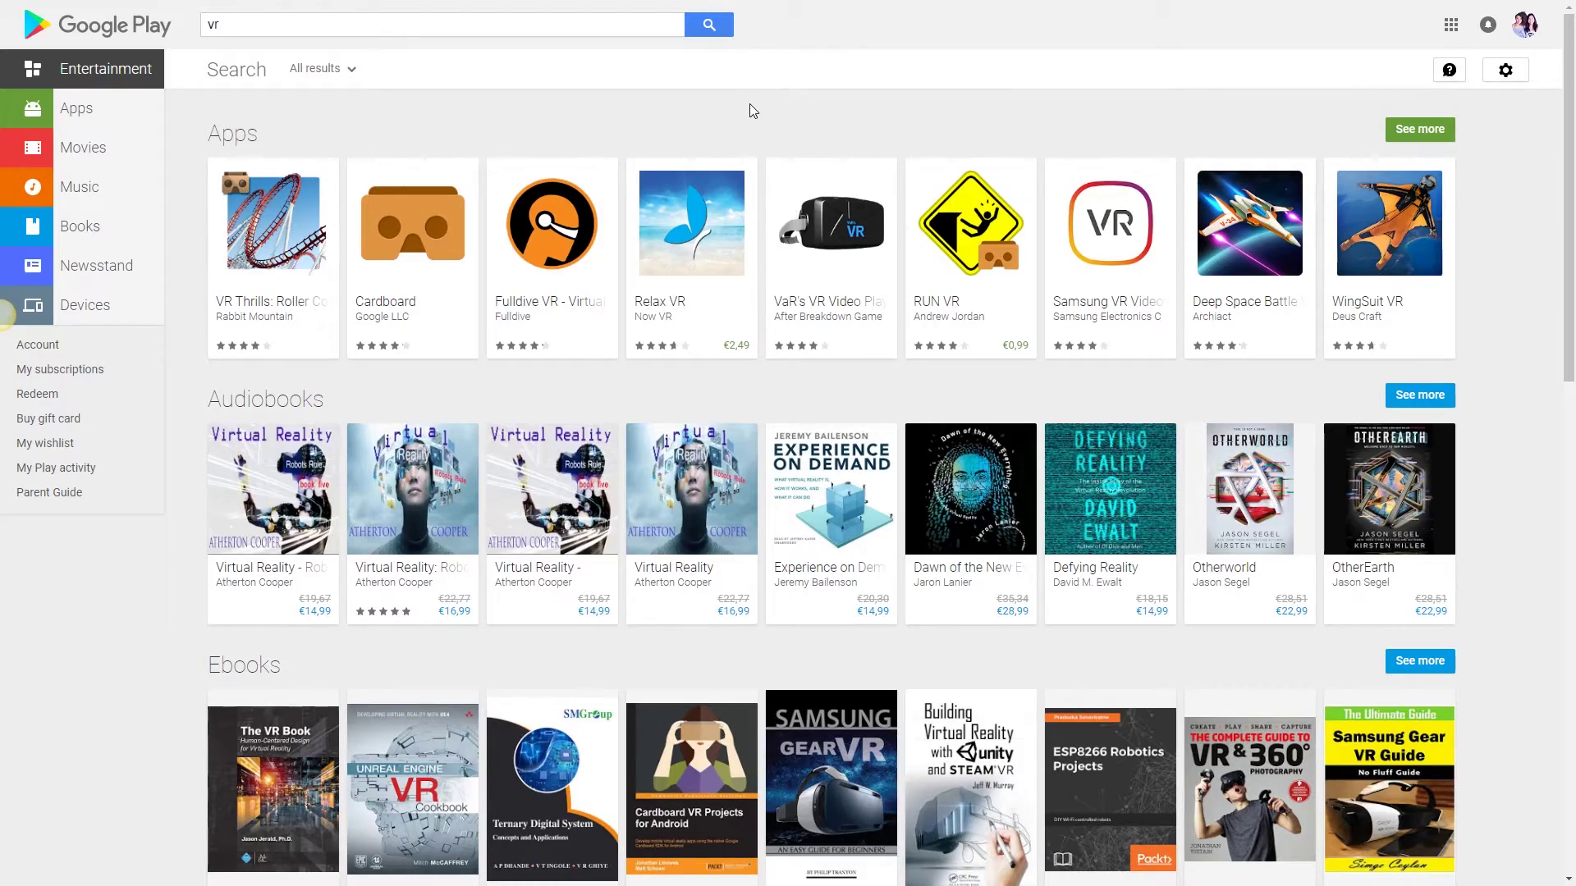
{"action": "left_click", "coordinate": [240, 133]}
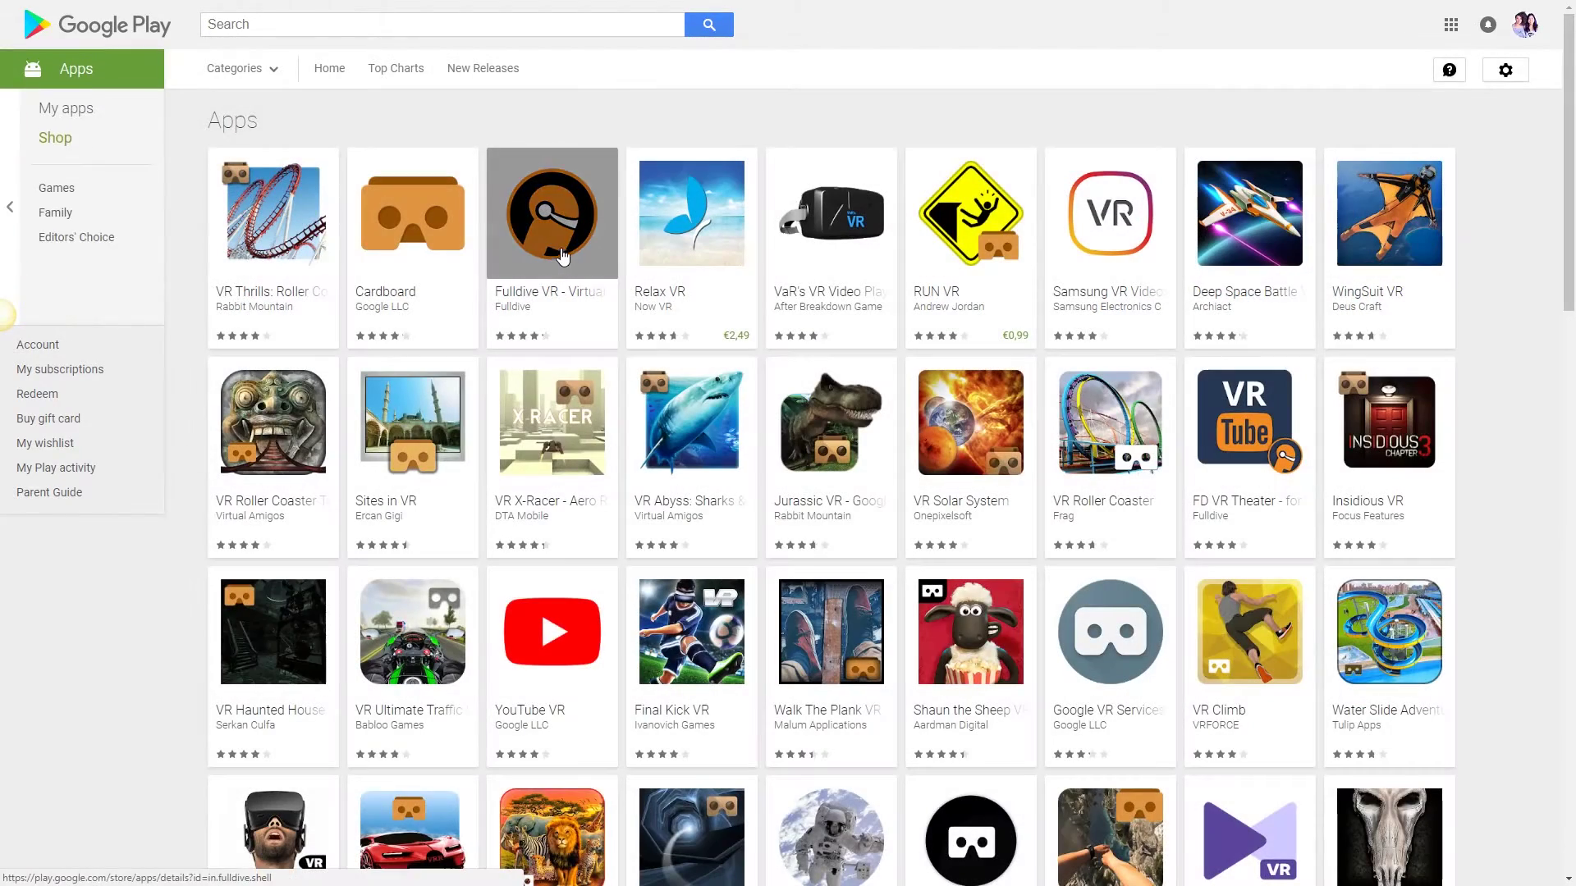
{"action": "scroll", "coordinate": [719, 311], "scroll_direction": "down", "scroll_amount": 4}
{"action": "scroll", "coordinate": [718, 312], "scroll_direction": "down", "scroll_amount": 3}
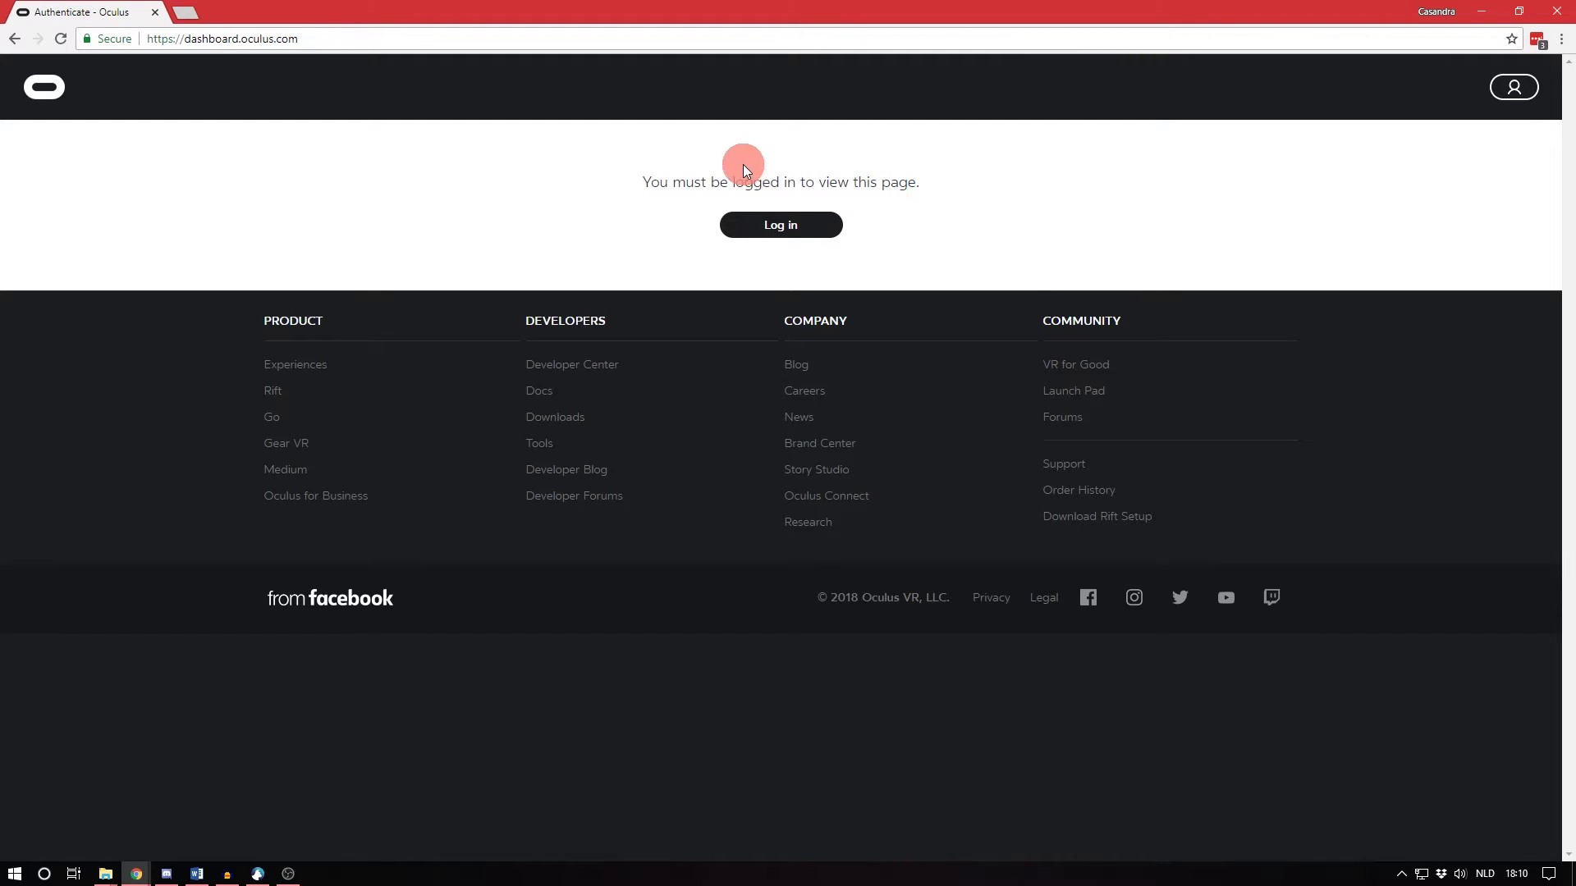
Step: Log in to the Oculus developer dashboard and create the organization "Chary Monkey", accepting the terms of the Developer Non-Disclosure Agreement
{"action": "left_click", "coordinate": [821, 225]}
{"action": "left_click", "coordinate": [834, 493]}
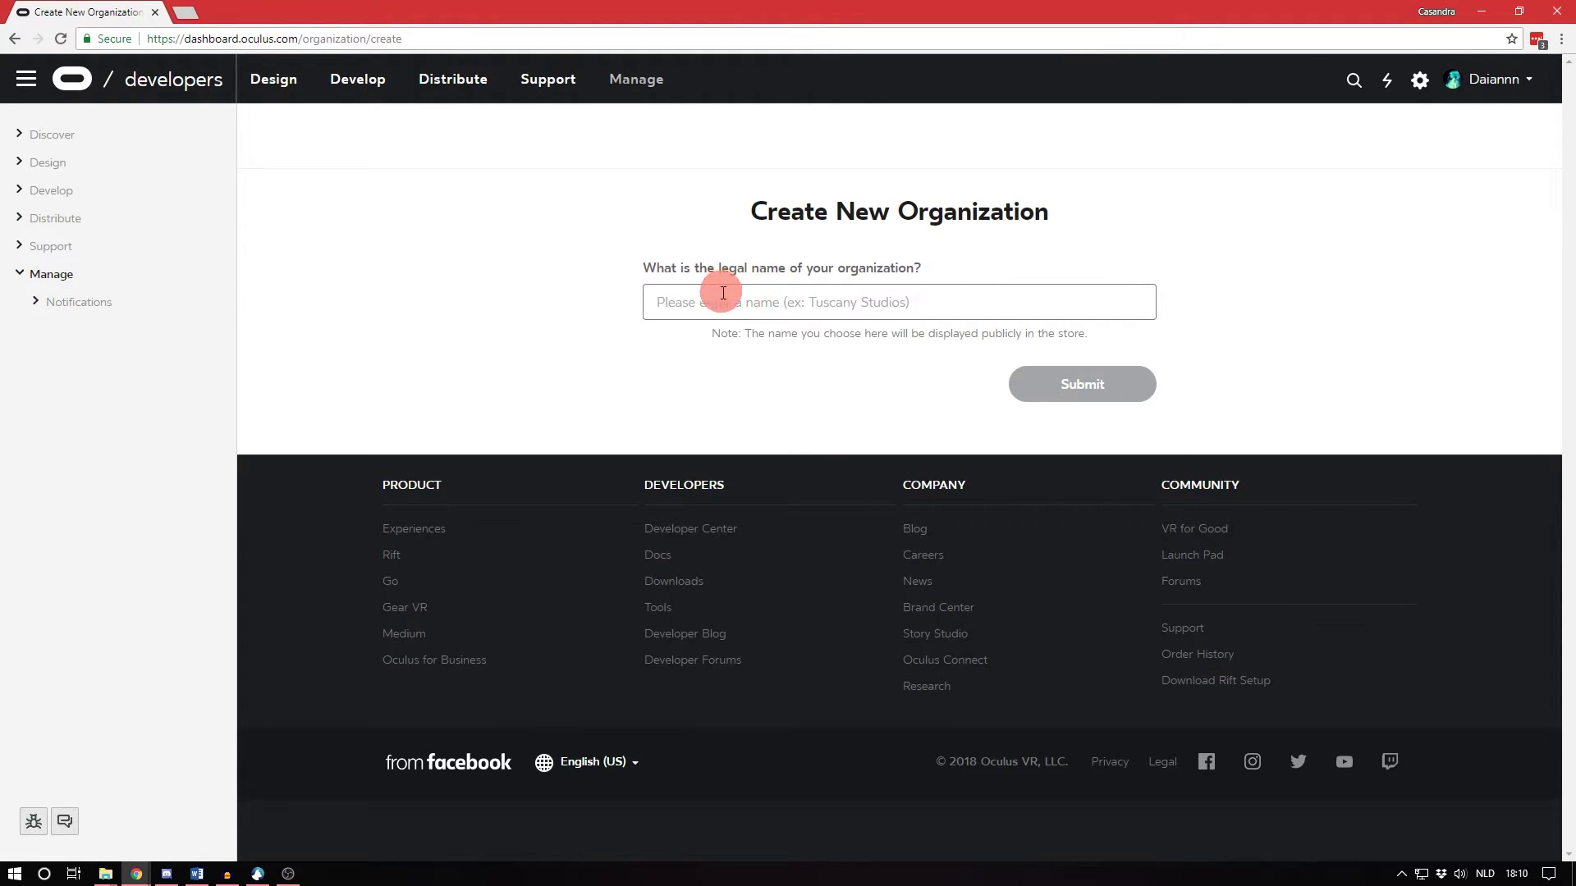
{"action": "left_click", "coordinate": [777, 305]}
{"action": "type", "text": "Chary Monkey"}
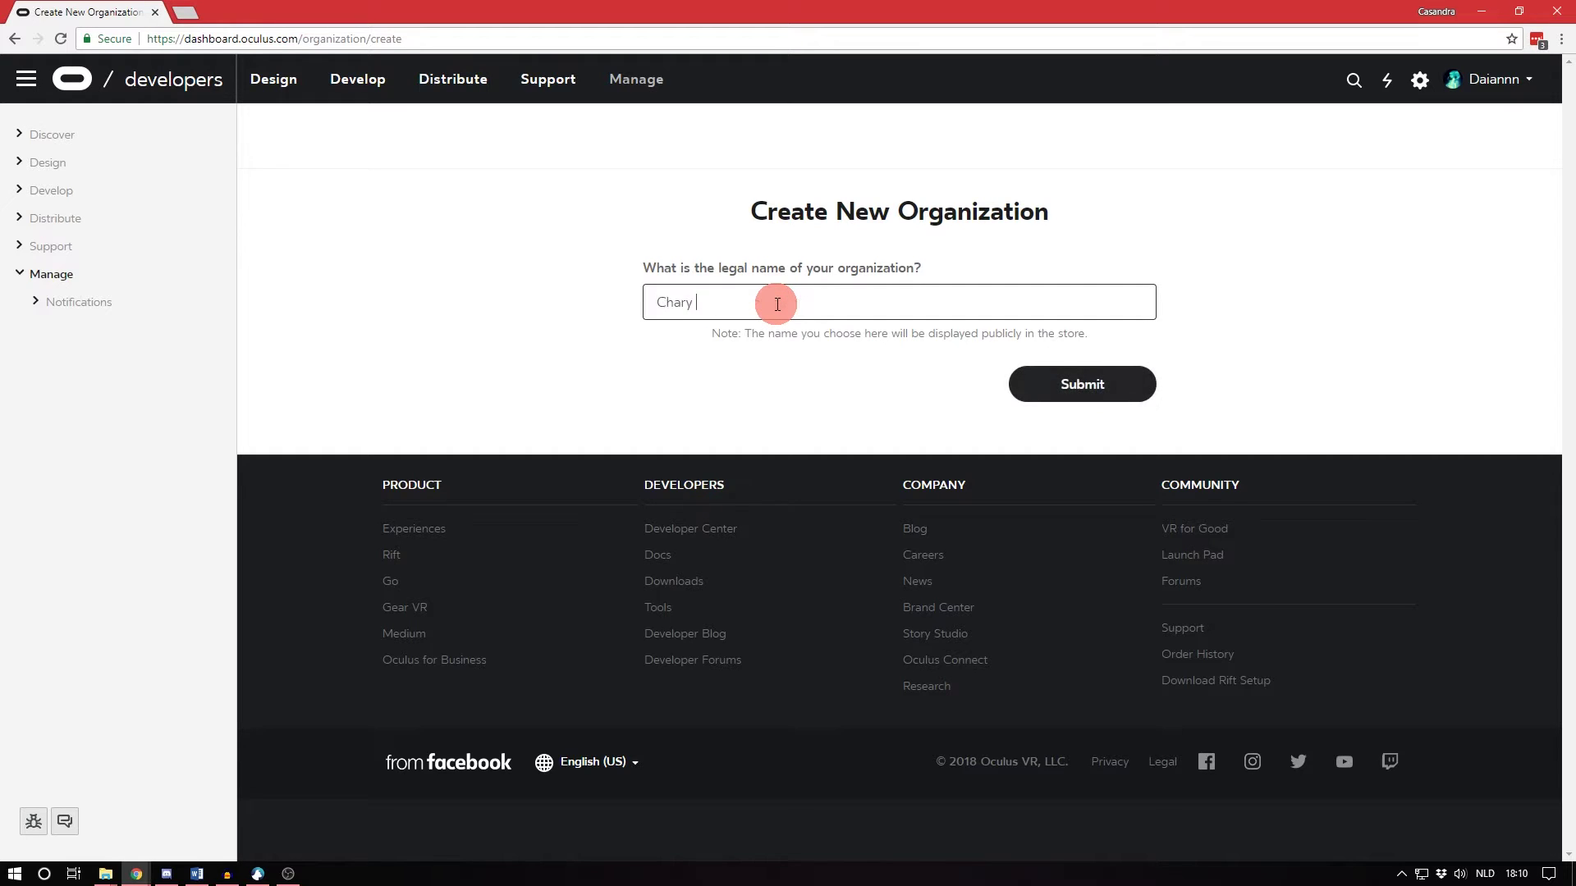
{"action": "left_click", "coordinate": [1042, 384]}
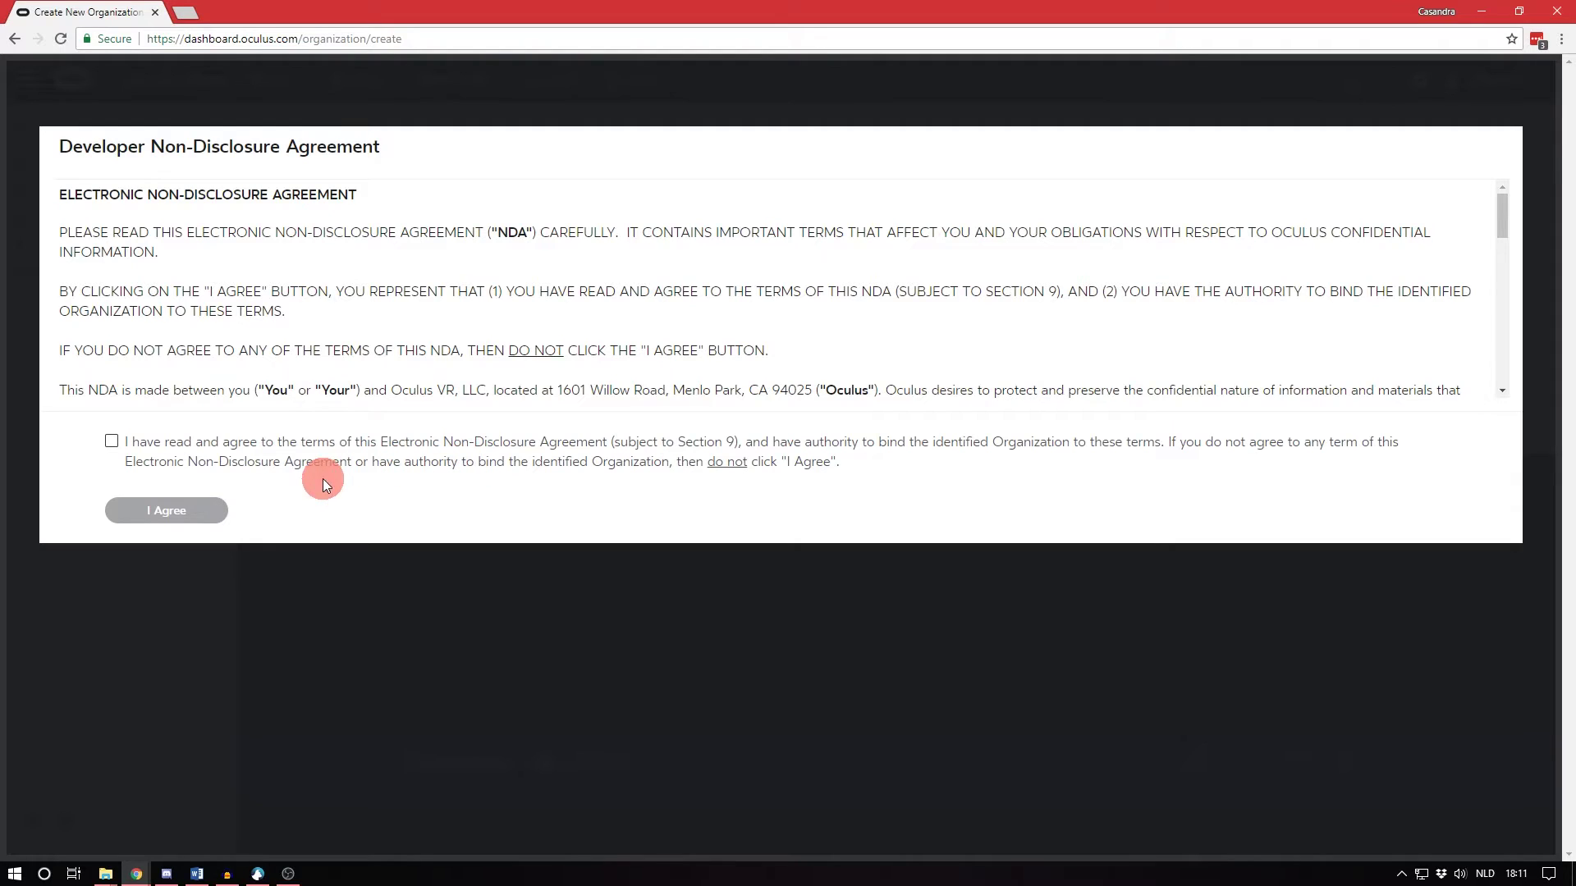
{"action": "left_click", "coordinate": [112, 442]}
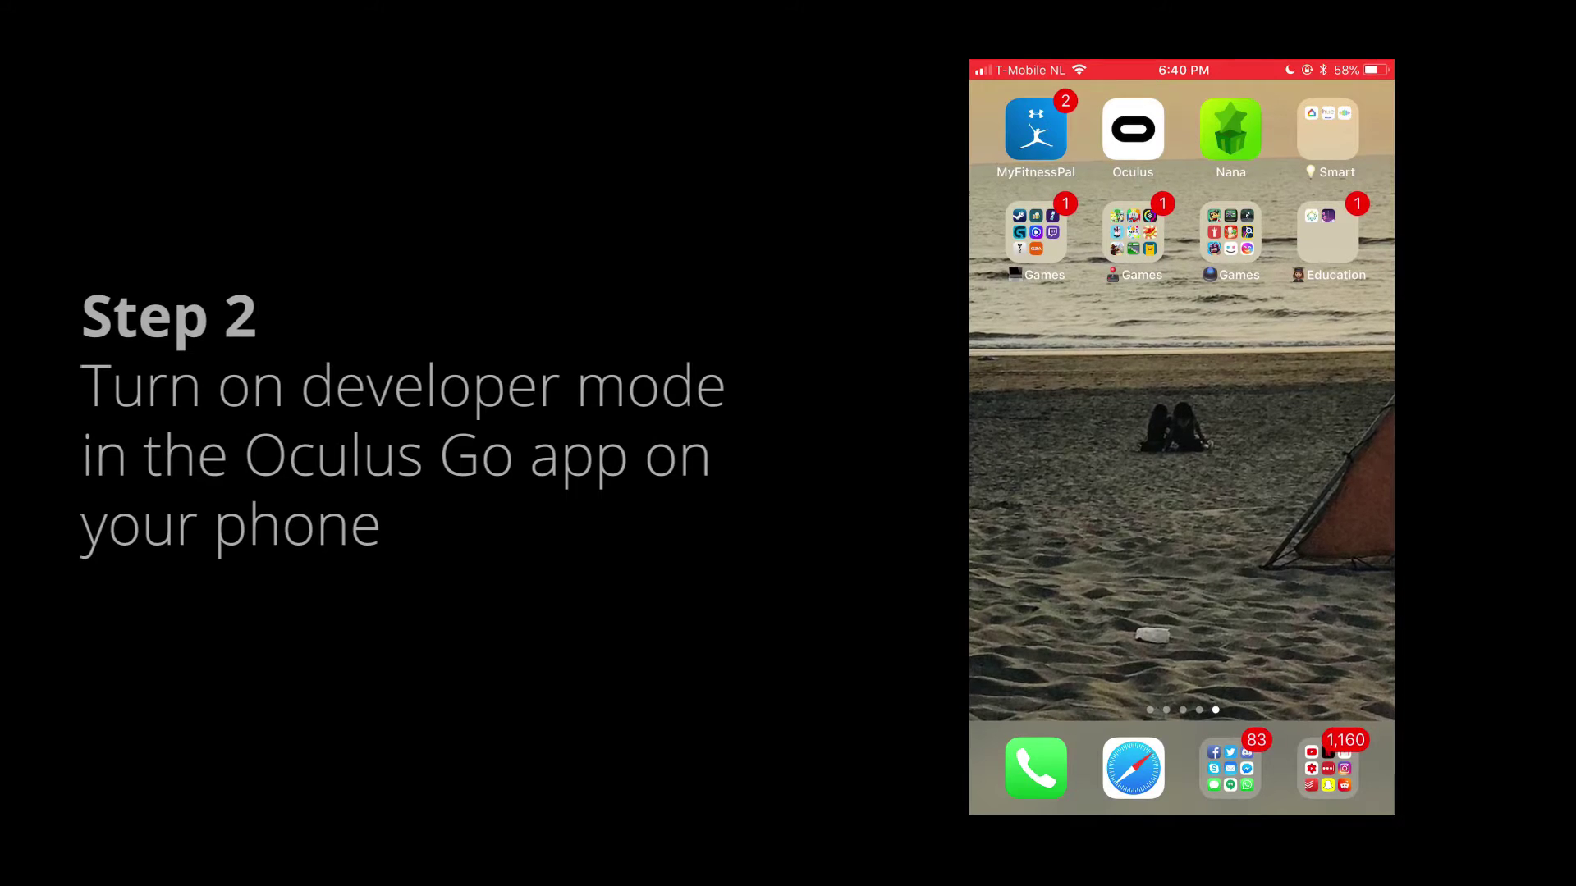
Step: In the Oculus phone app, turn on Developer Mode in the connected Oculus Go headset's additional settings
{"action": "left_click", "coordinate": [1132, 129]}
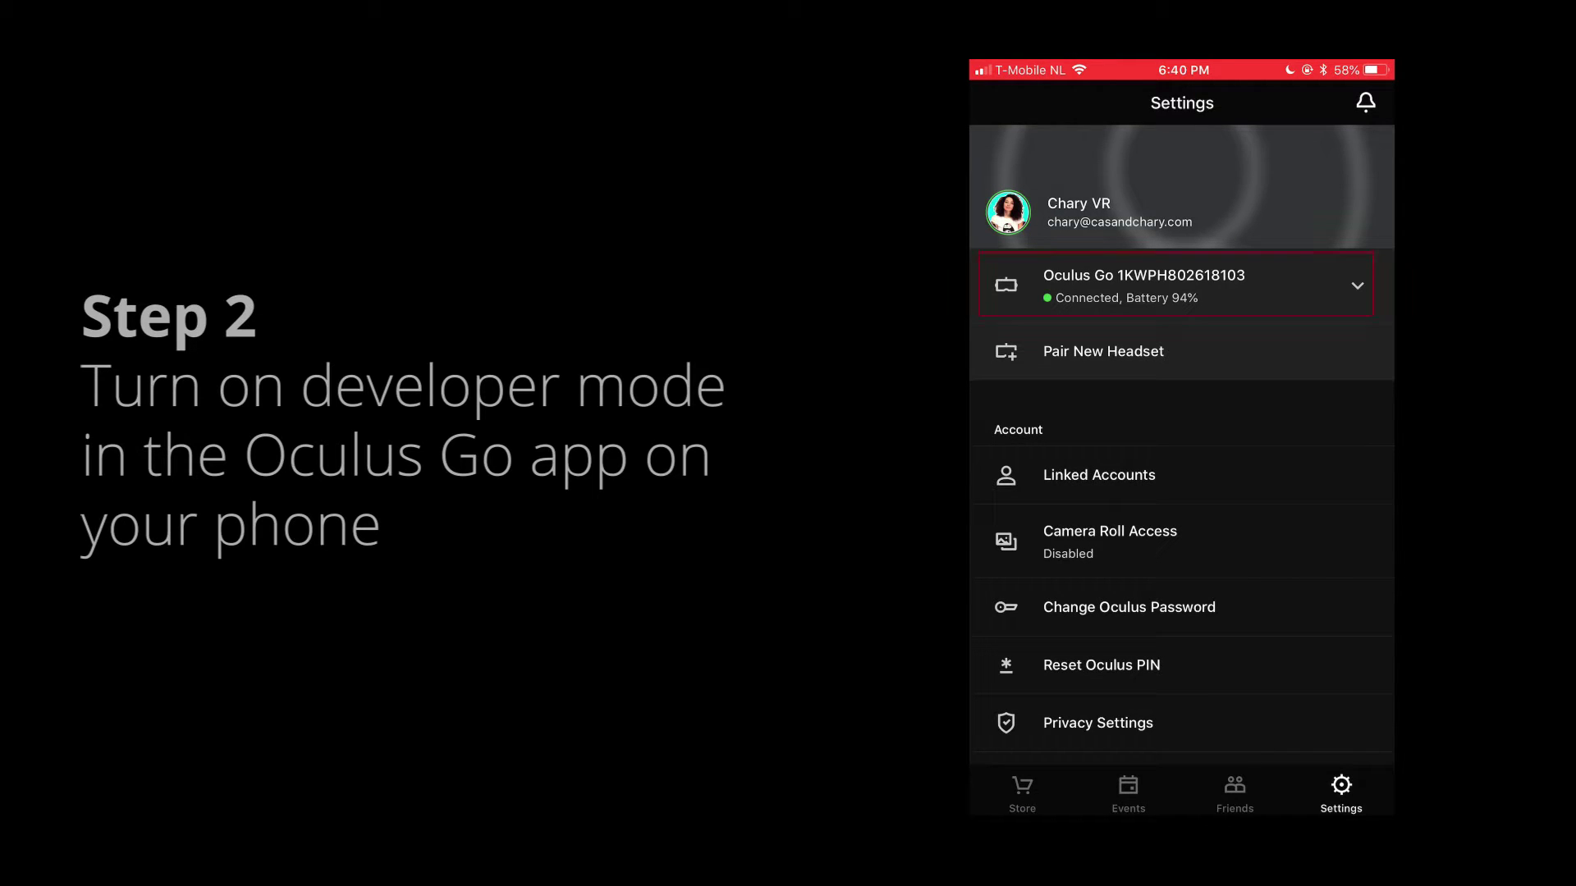
{"action": "left_click", "coordinate": [1357, 285]}
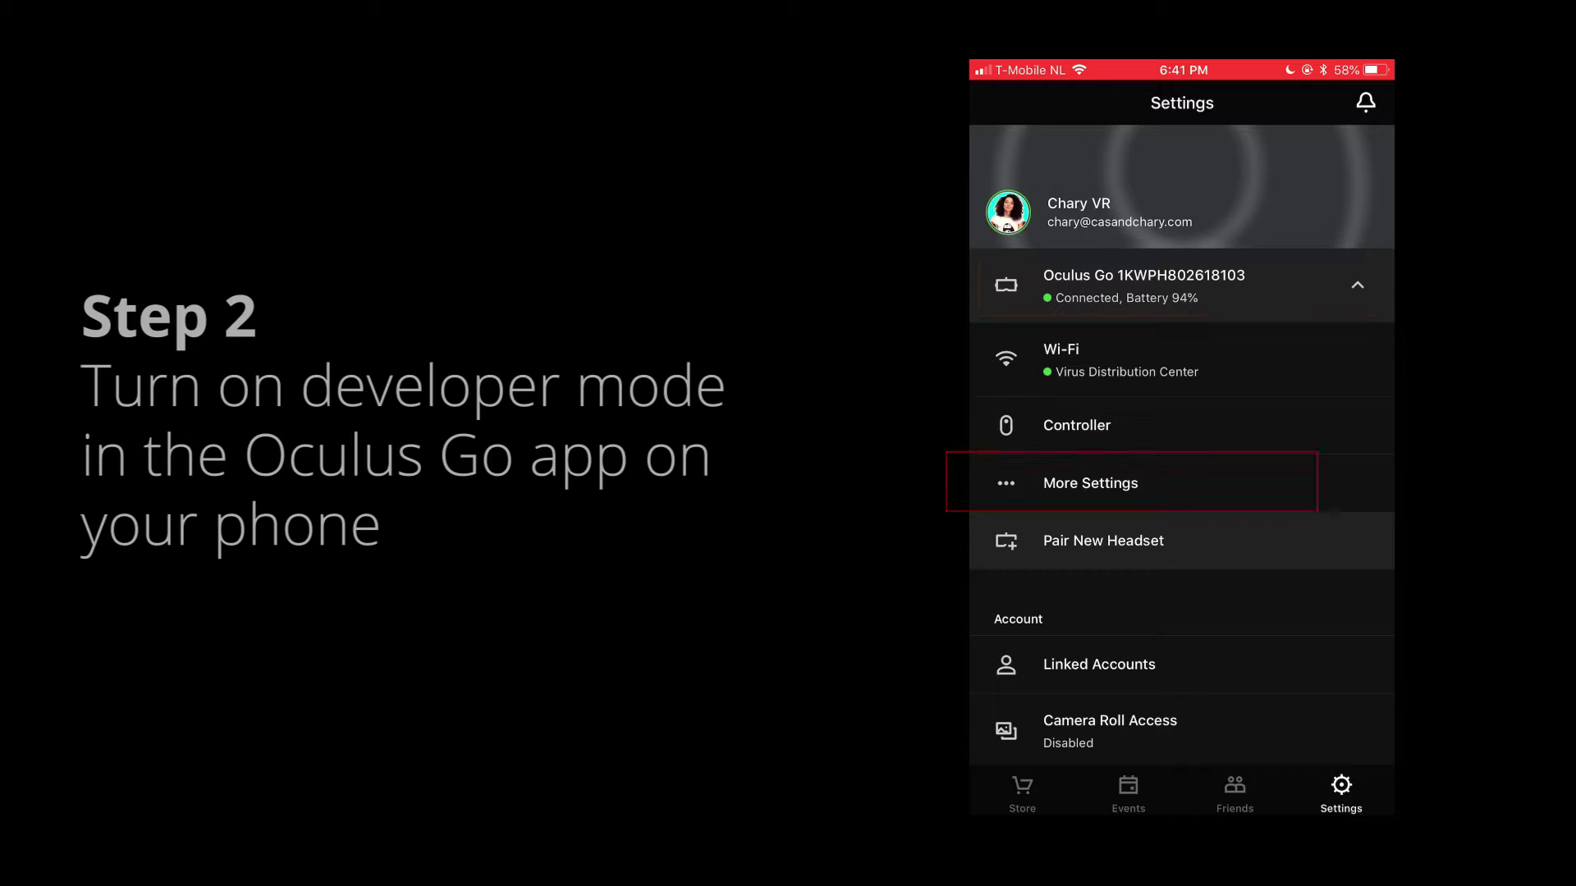
{"action": "left_click", "coordinate": [1090, 483]}
{"action": "left_click", "coordinate": [1049, 211]}
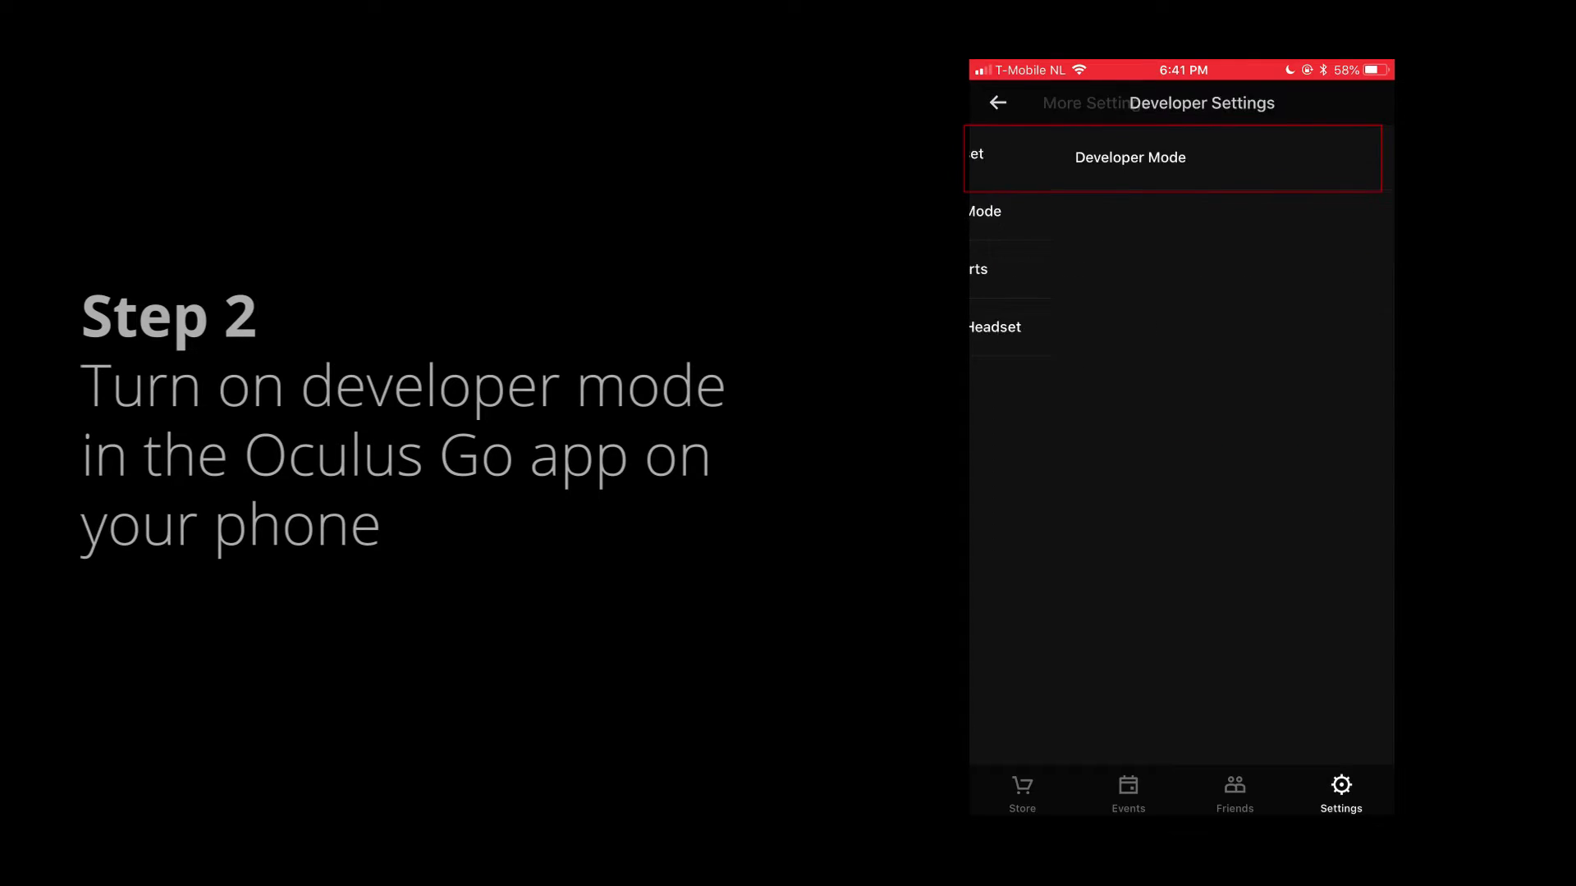
{"action": "left_click", "coordinate": [1343, 157]}
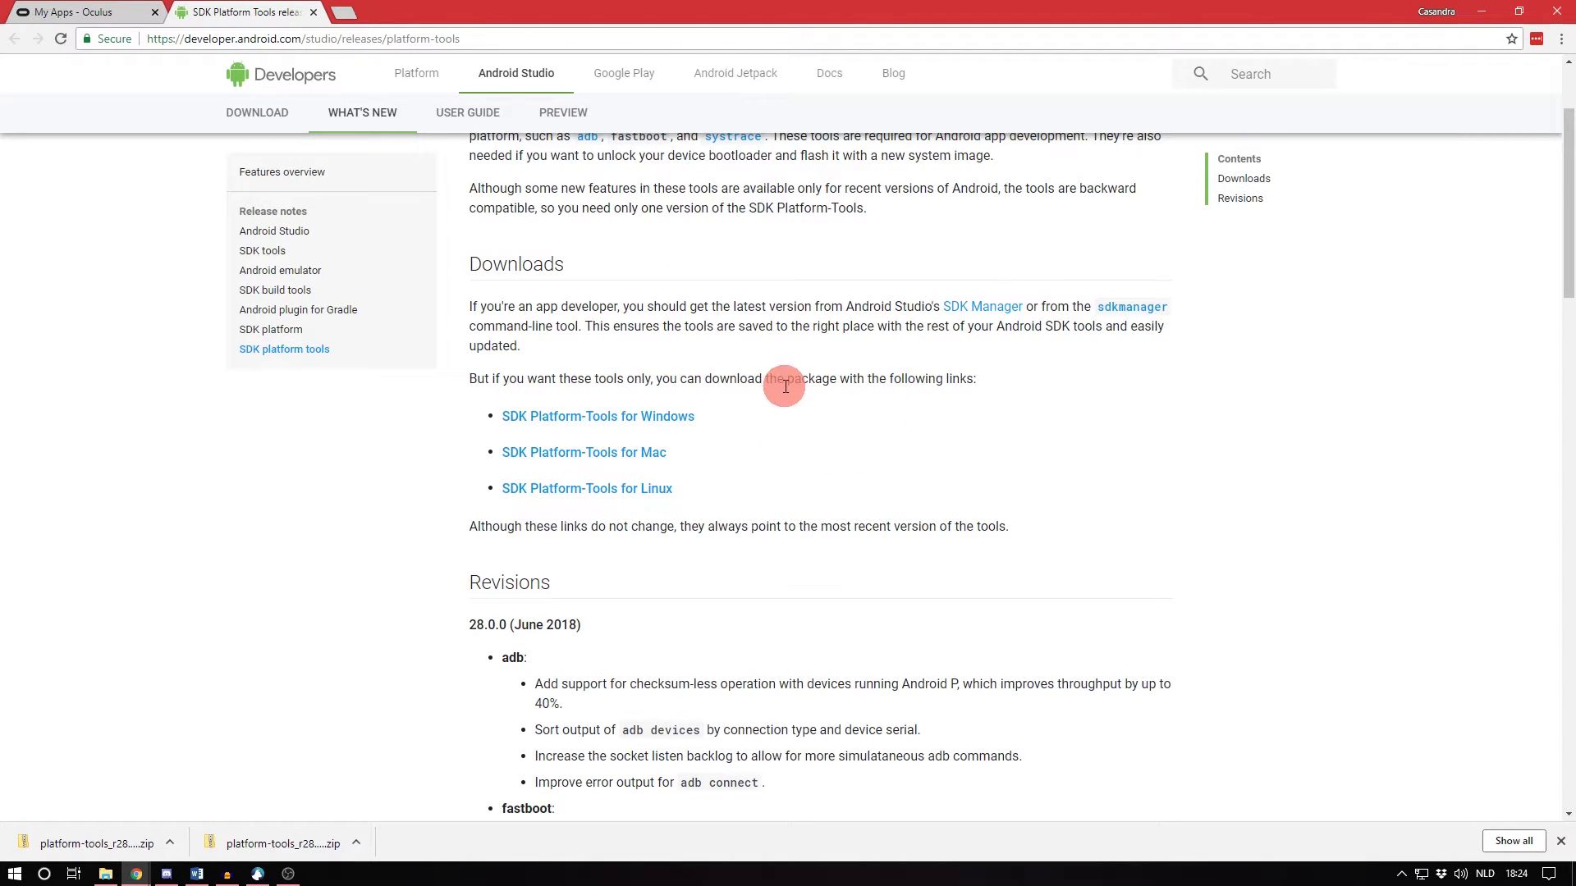
Step: Download the Android SDK Platform-Tools for Windows, agreeing to the terms and conditions
{"action": "scroll", "coordinate": [785, 386], "scroll_direction": "up", "scroll_amount": 2}
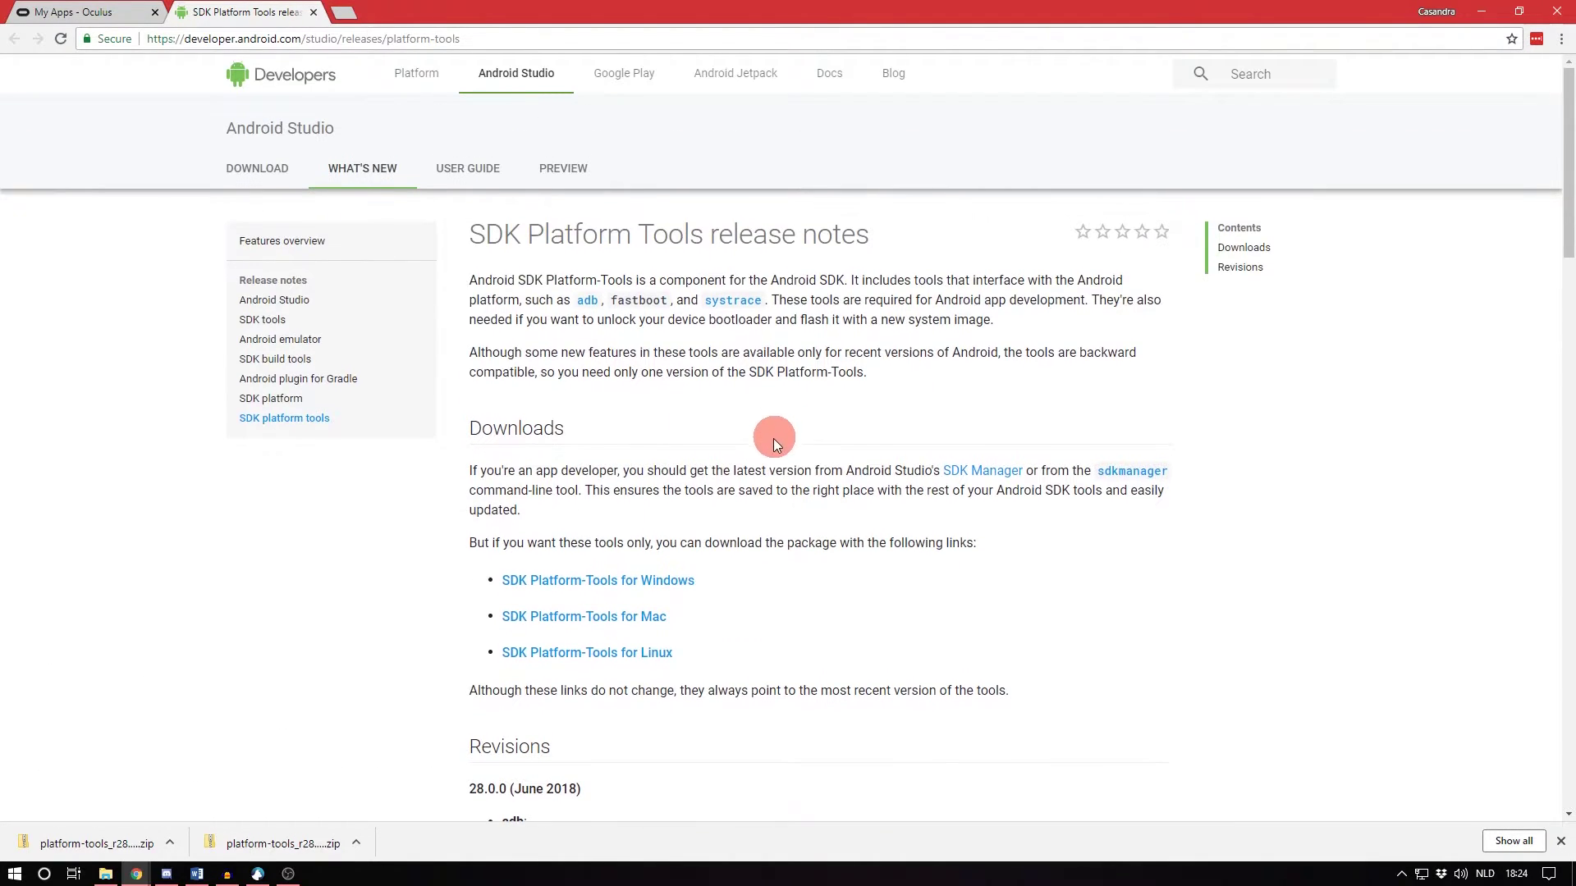
{"action": "left_click", "coordinate": [578, 588]}
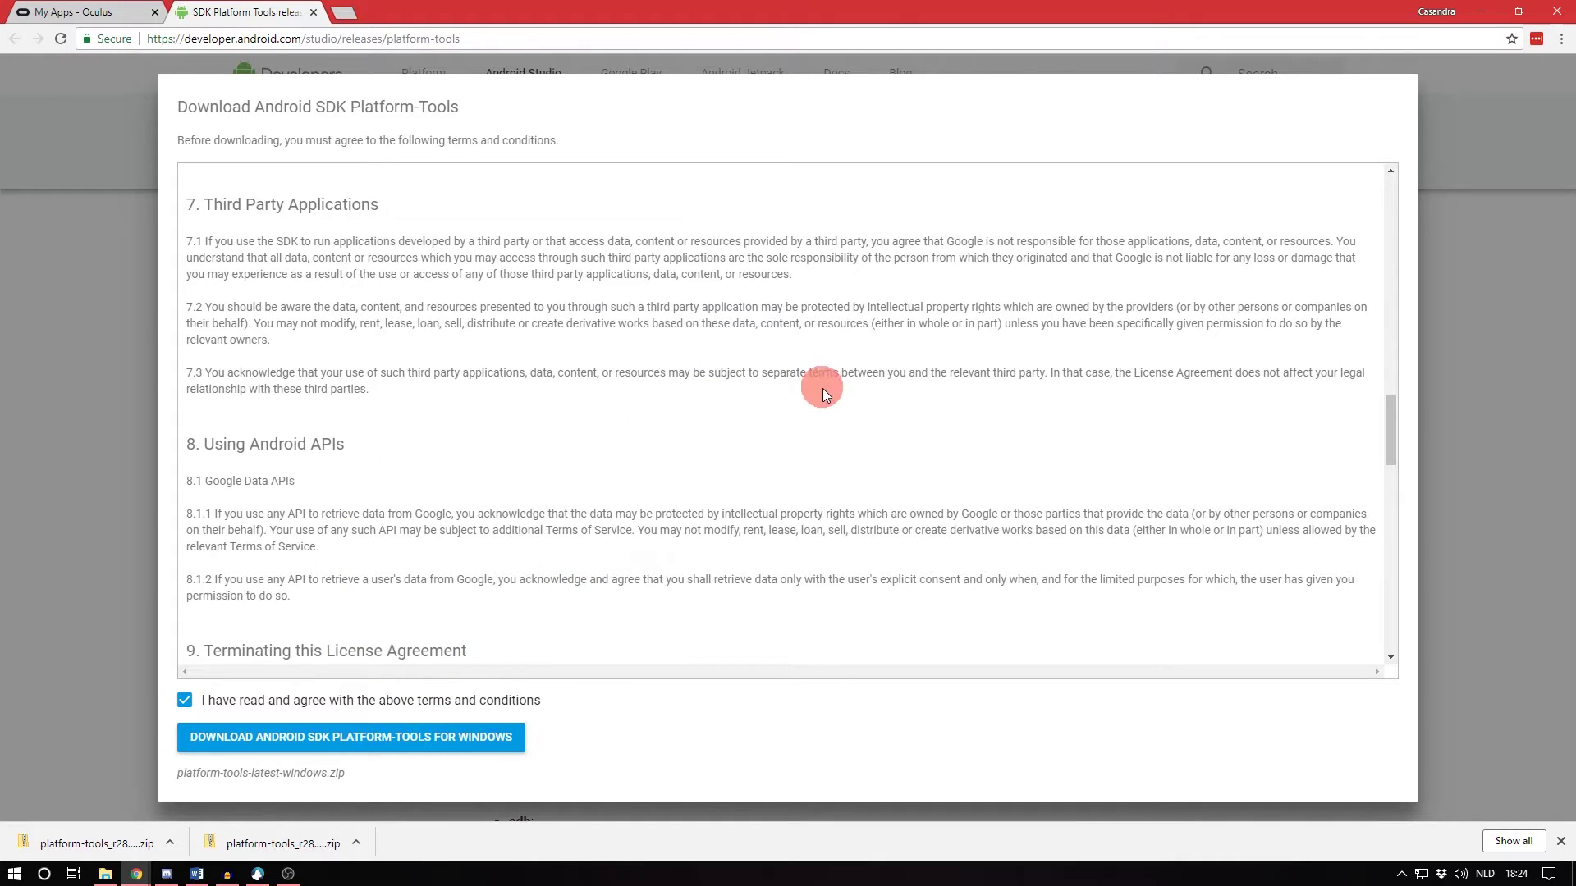
{"action": "scroll", "coordinate": [721, 345], "scroll_direction": "down", "scroll_amount": 10}
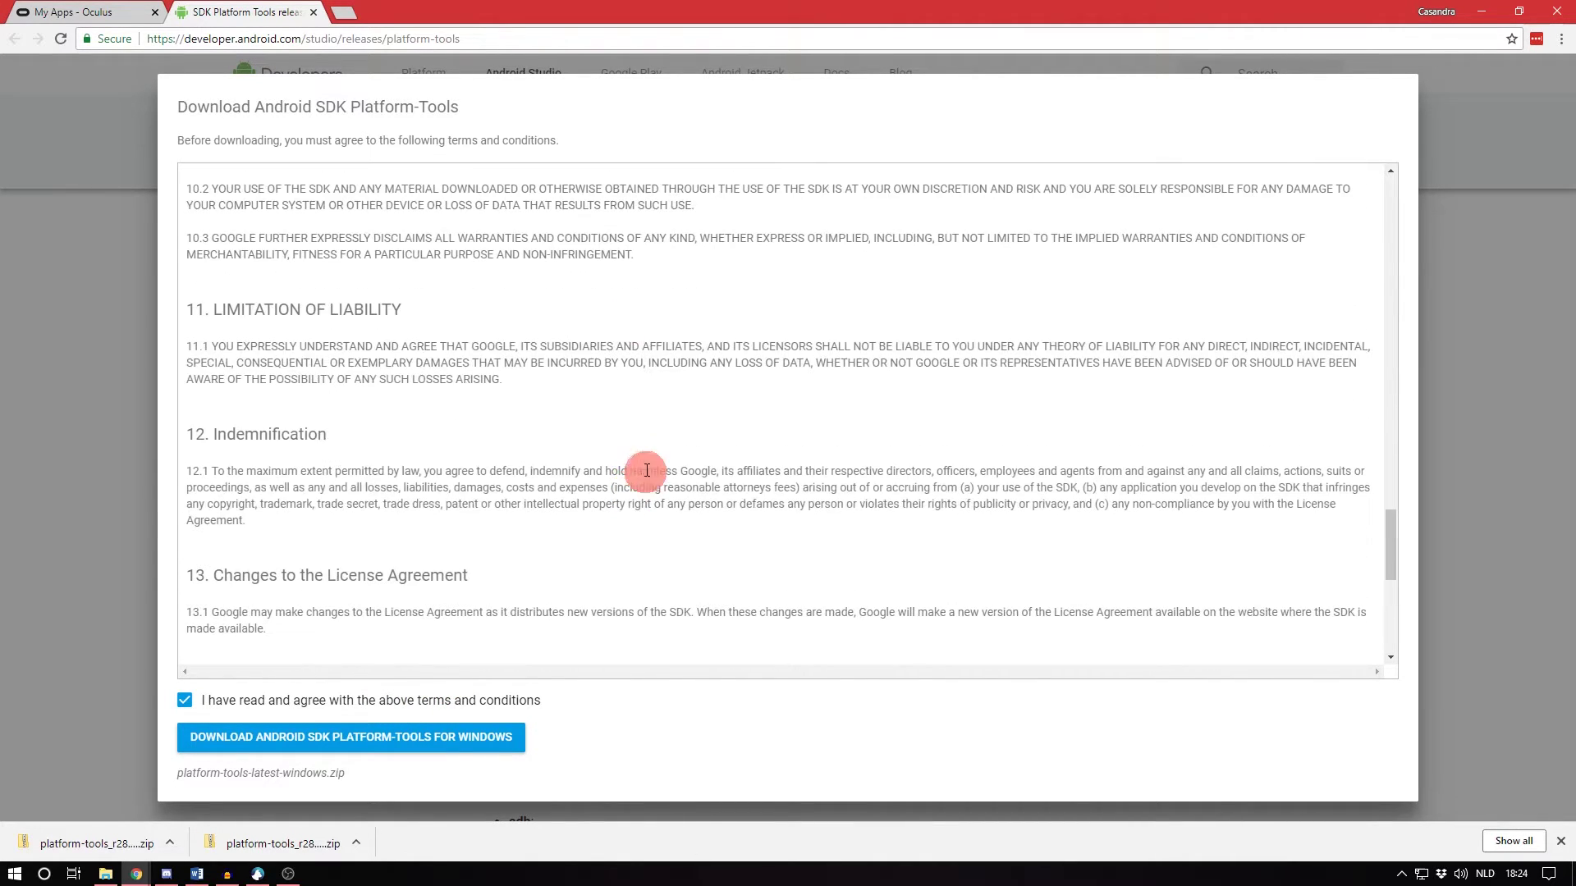
{"action": "left_click", "coordinate": [185, 702]}
{"action": "left_click", "coordinate": [186, 702]}
{"action": "left_click", "coordinate": [287, 738]}
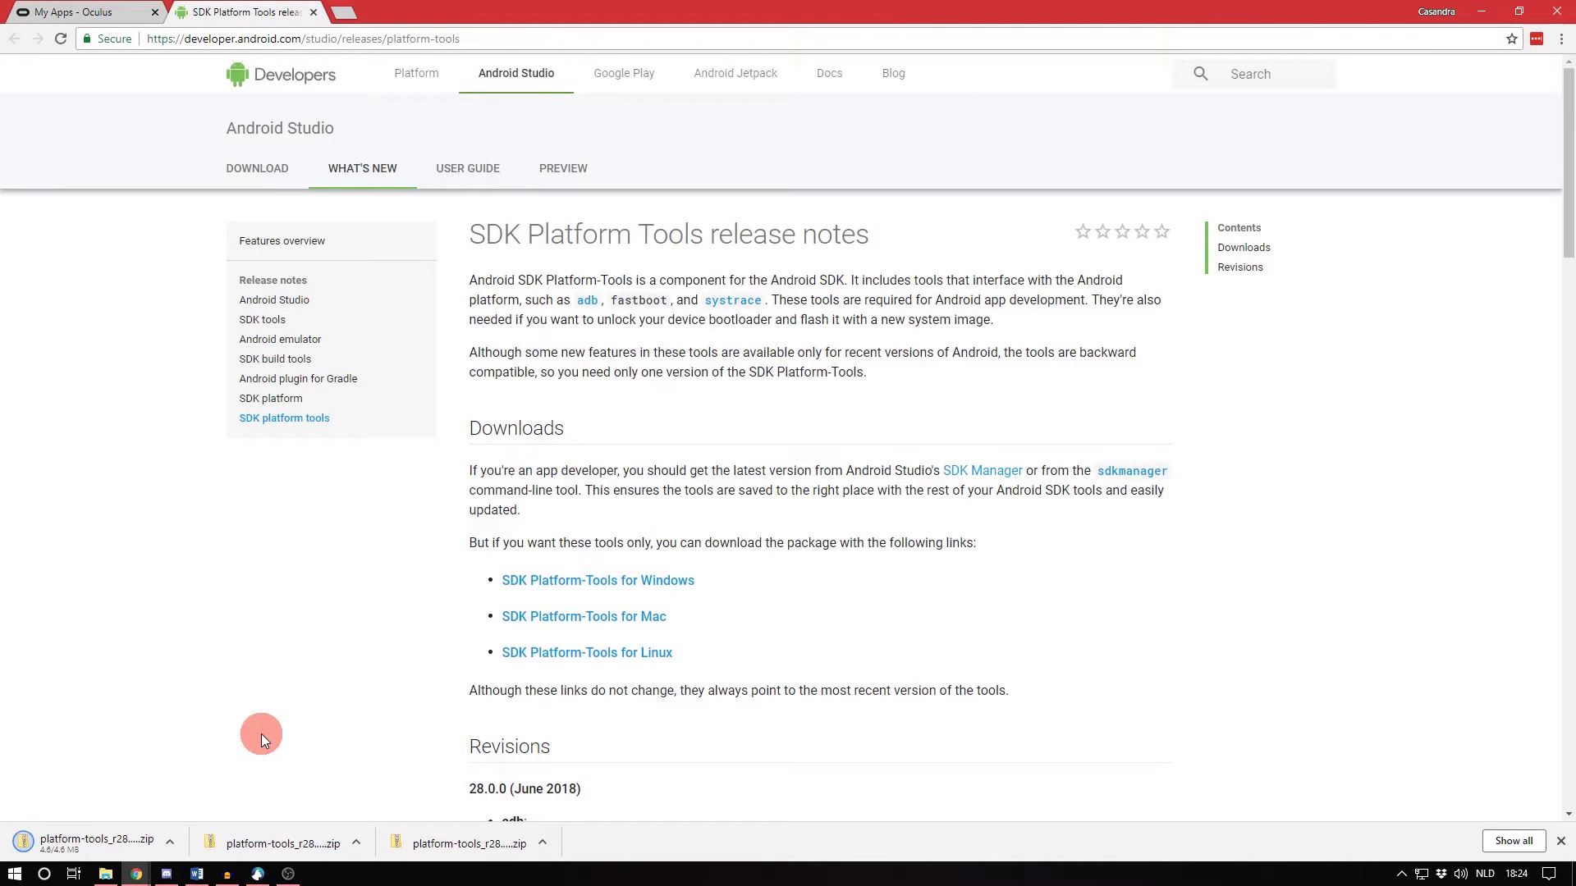
Step: Show the downloaded platform-tools zip in its folder, extract it there with 7-Zip and select the extracted platform-tools folder
{"action": "left_click", "coordinate": [169, 841]}
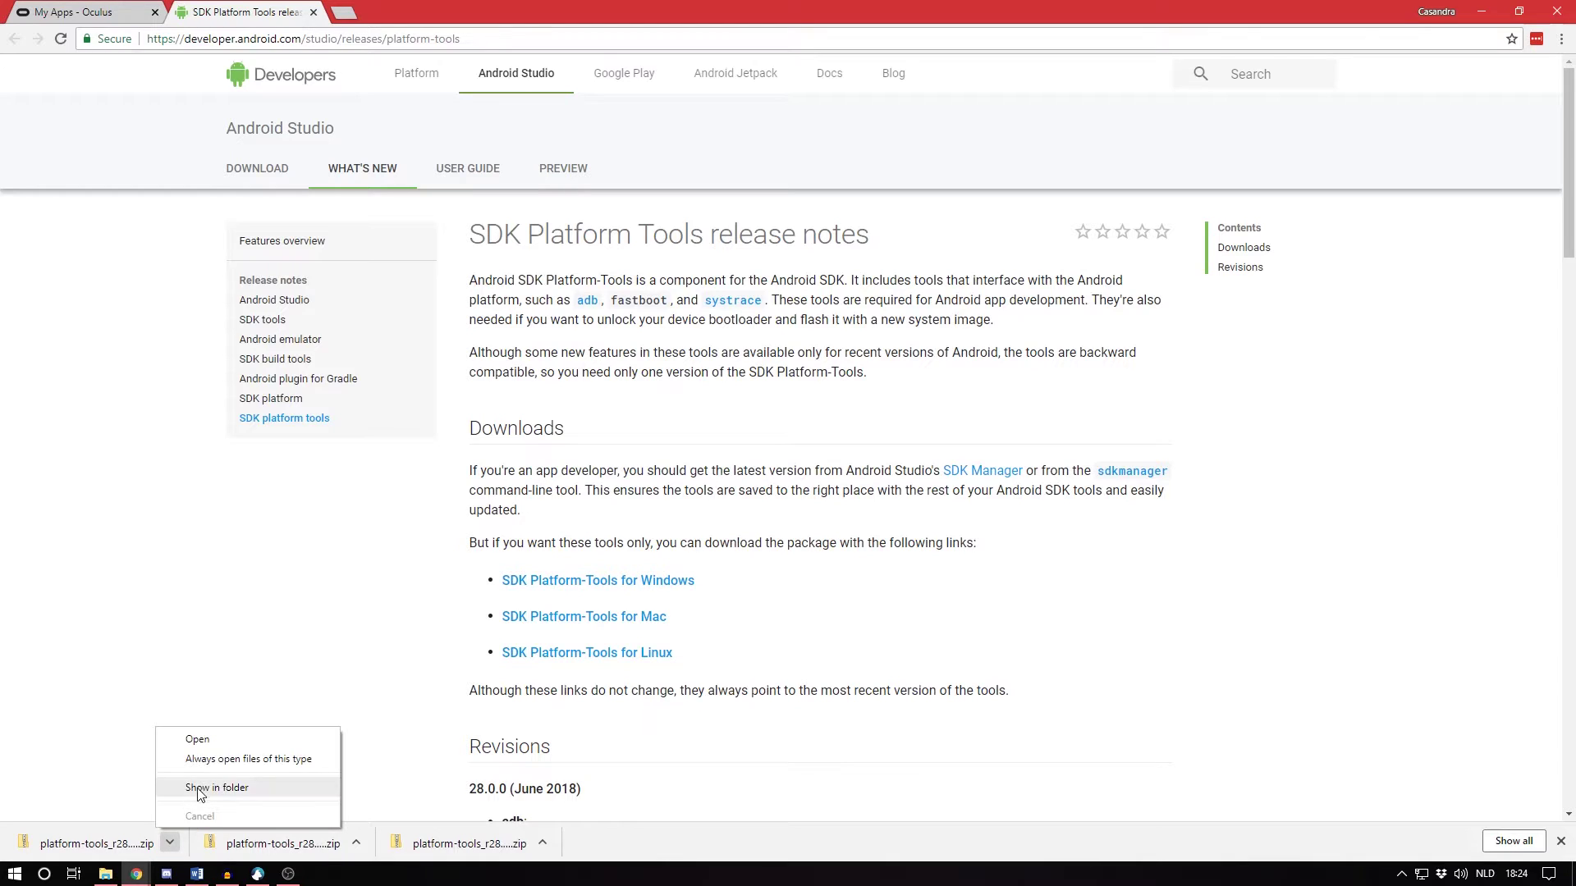
{"action": "left_click", "coordinate": [205, 780]}
{"action": "right_click", "coordinate": [791, 200]}
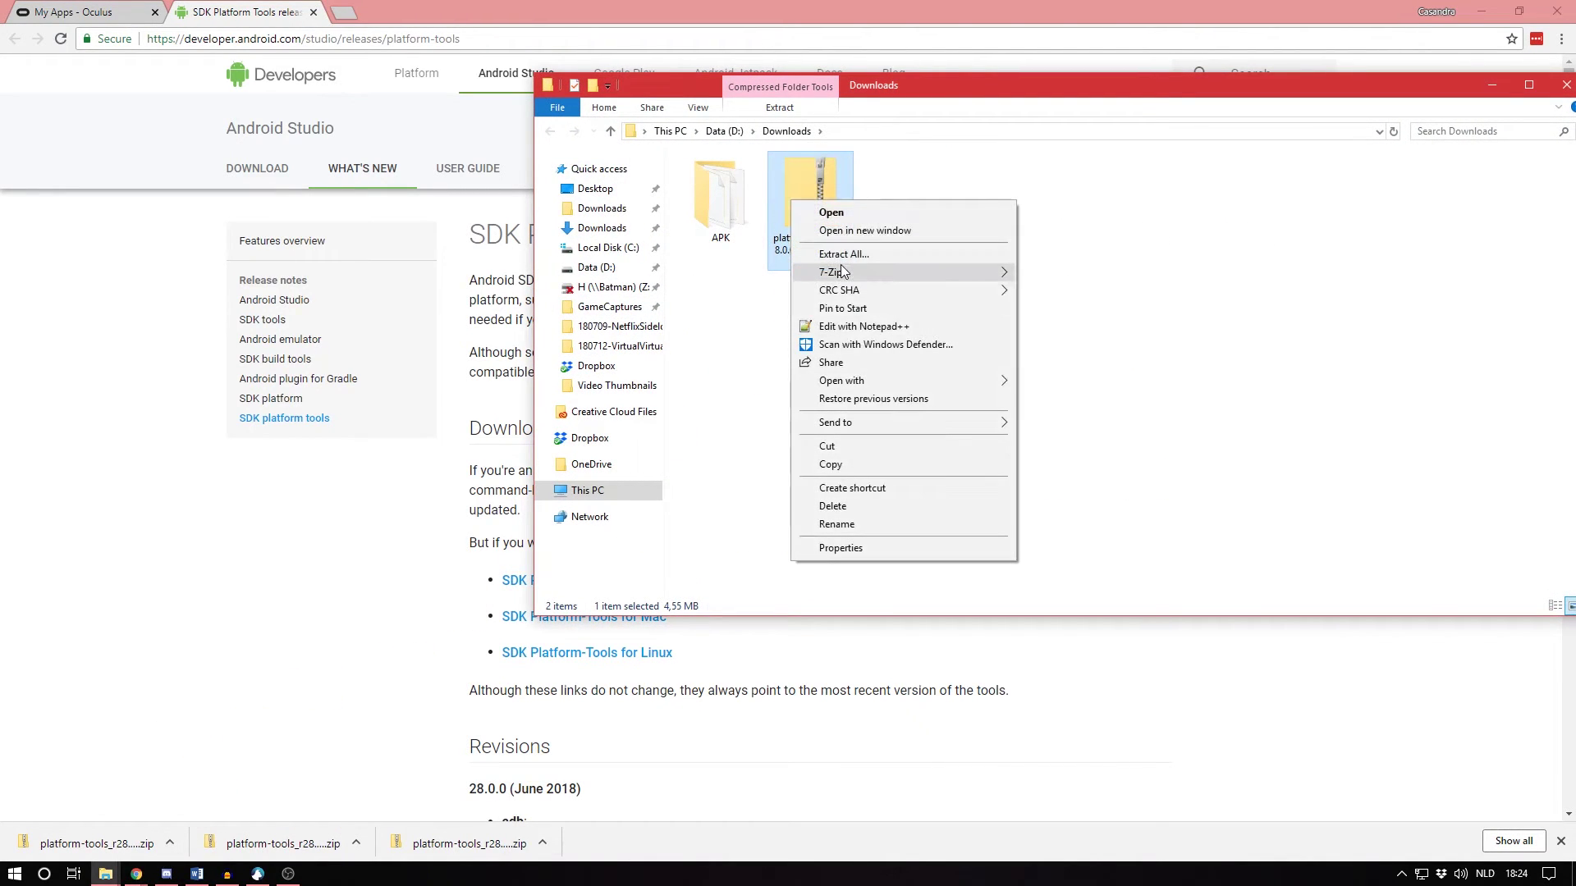
{"action": "mouse_move", "coordinate": [831, 272]}
{"action": "left_click", "coordinate": [1096, 329]}
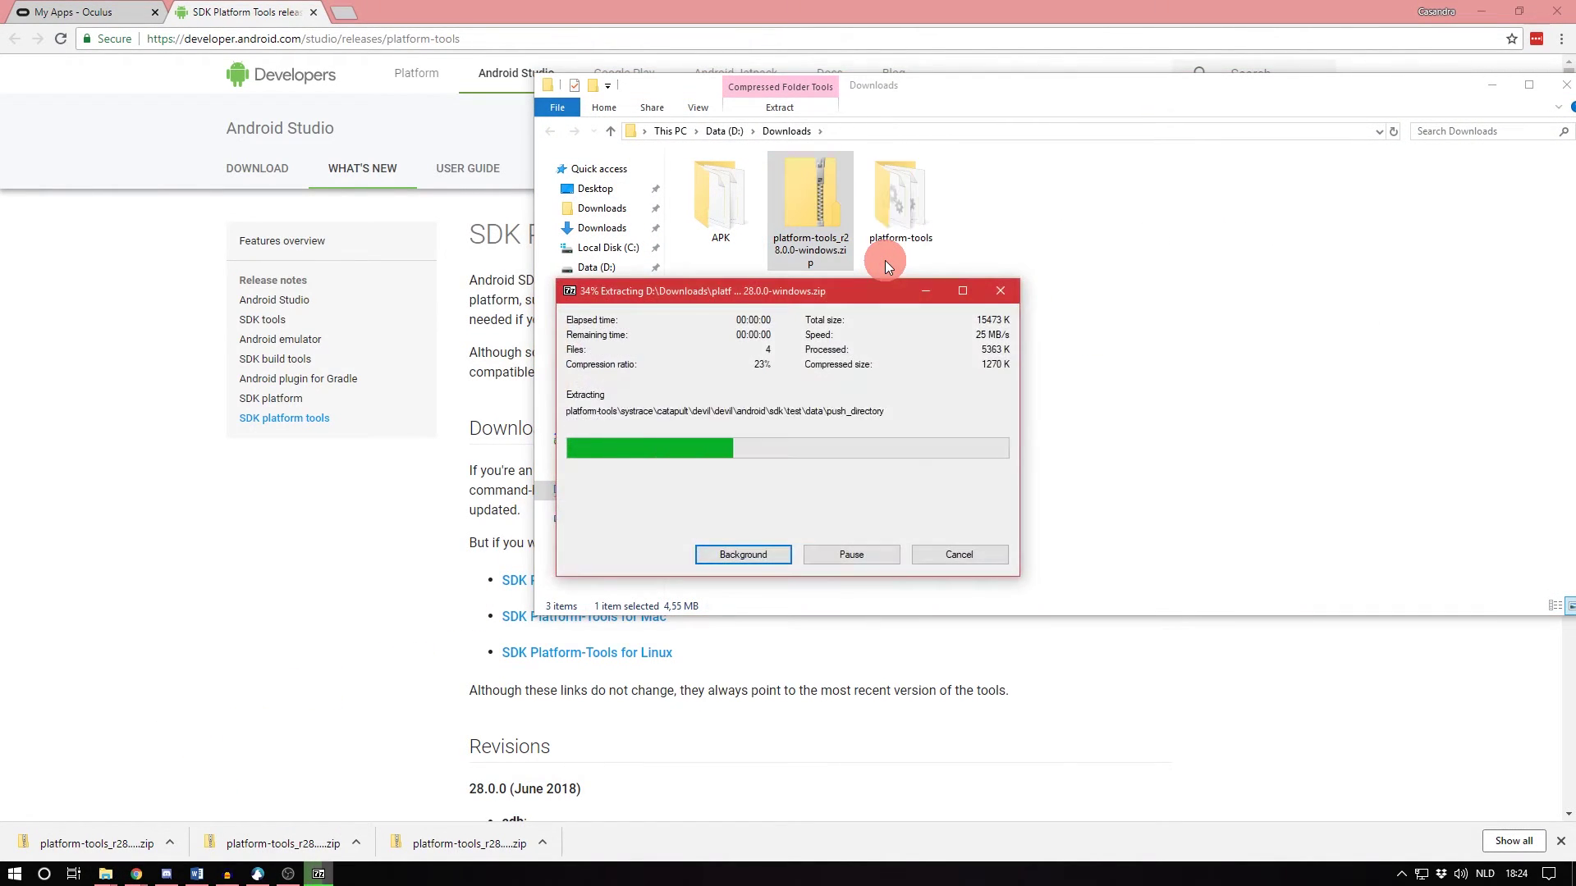
{"action": "left_click", "coordinate": [815, 228]}
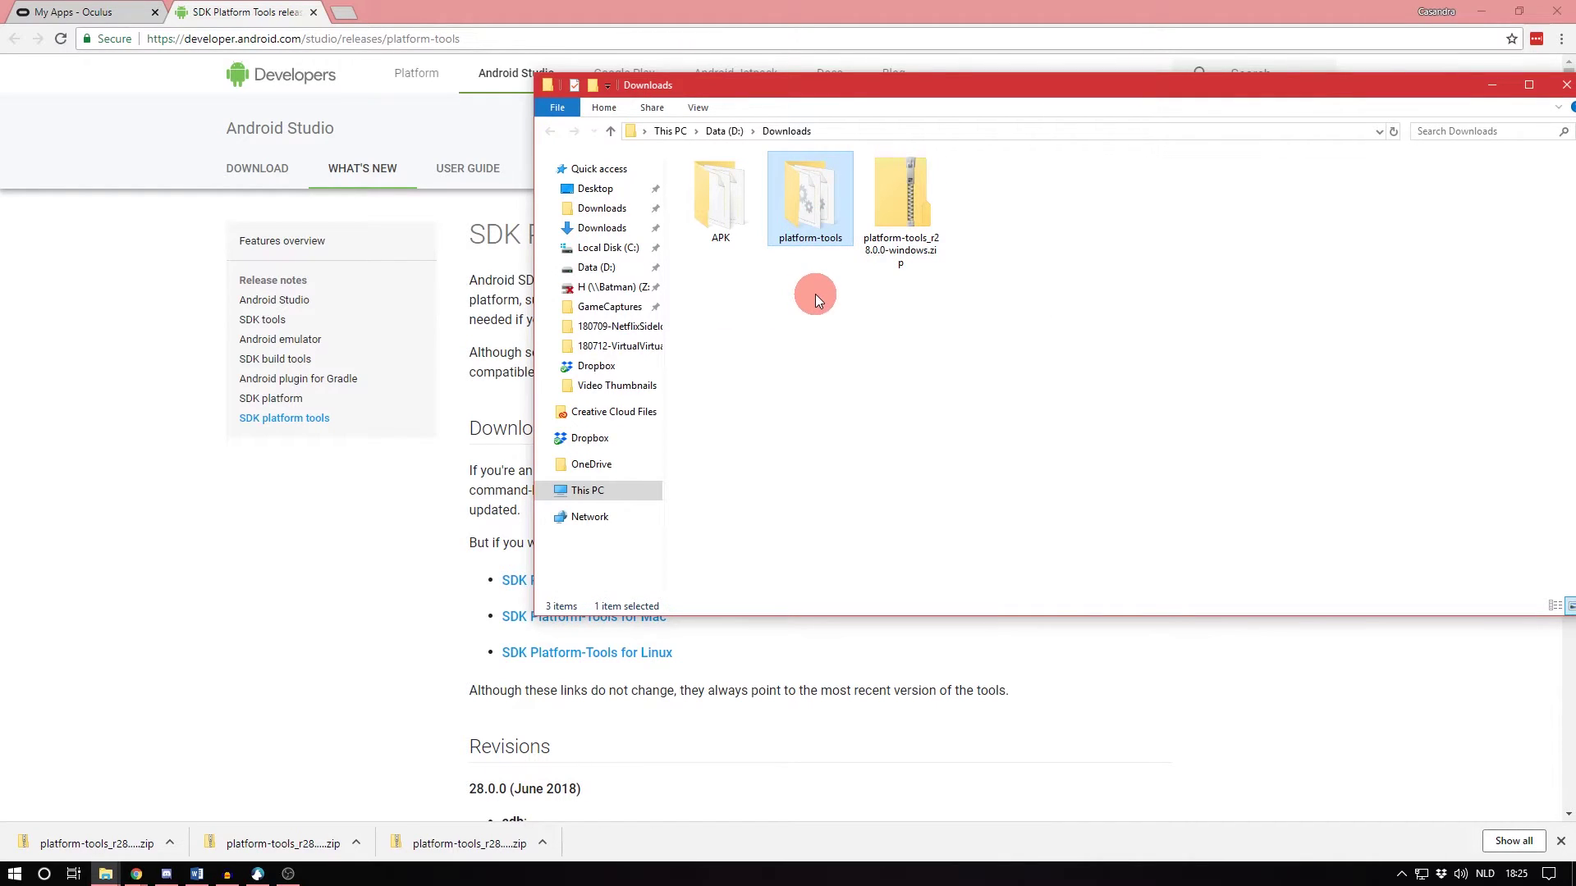
Step: Open the folder C:\Dev\Android\platform-tools and select its full path for copying
{"action": "left_click", "coordinate": [585, 247]}
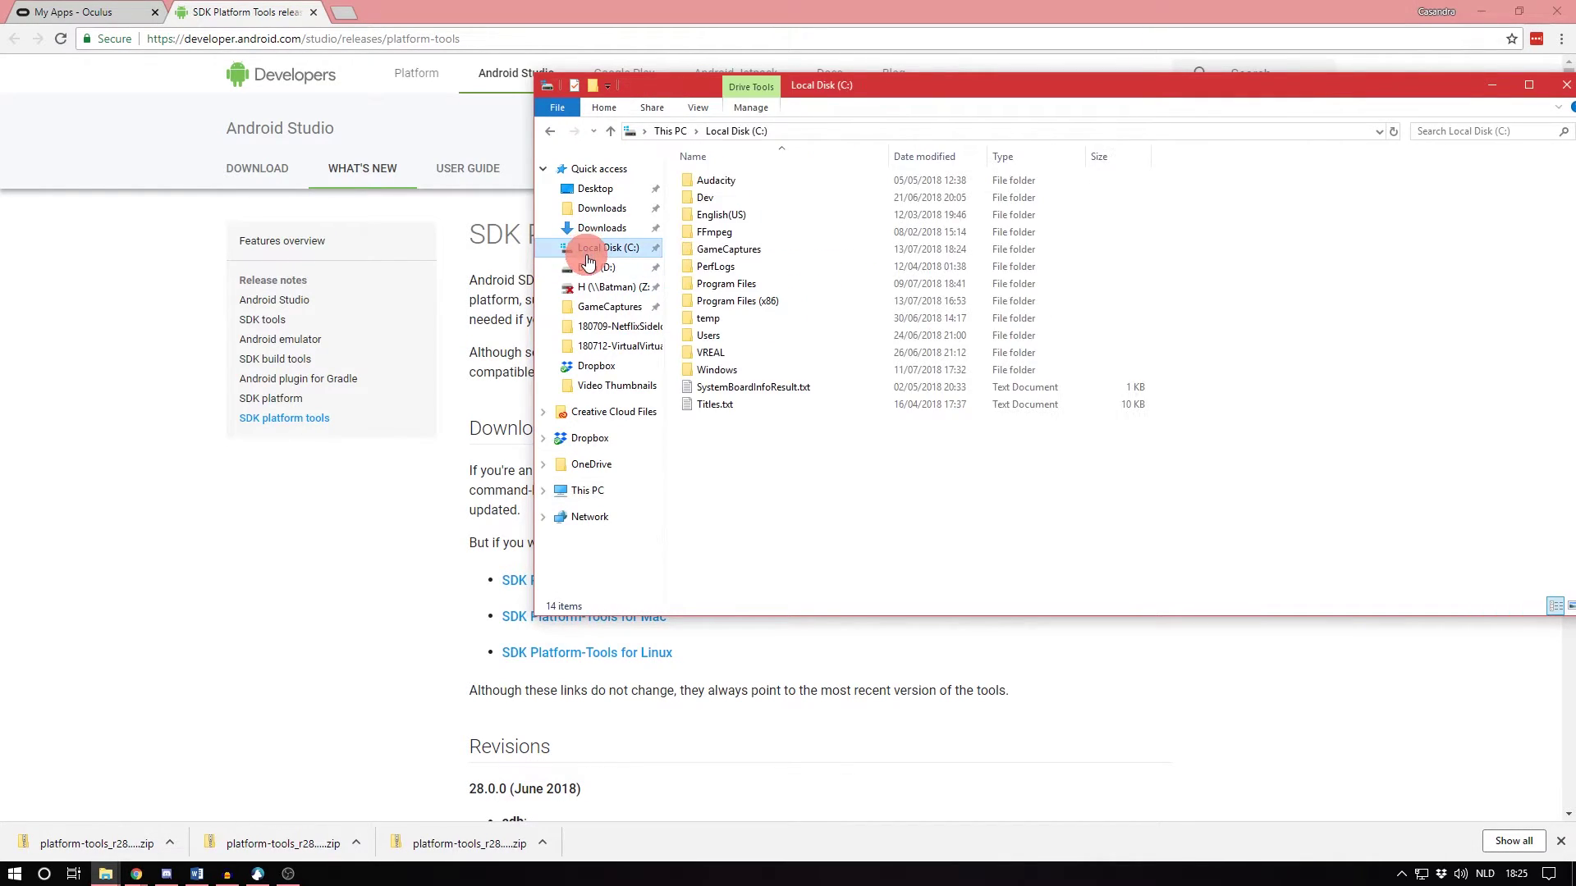
{"action": "double_click", "coordinate": [707, 197]}
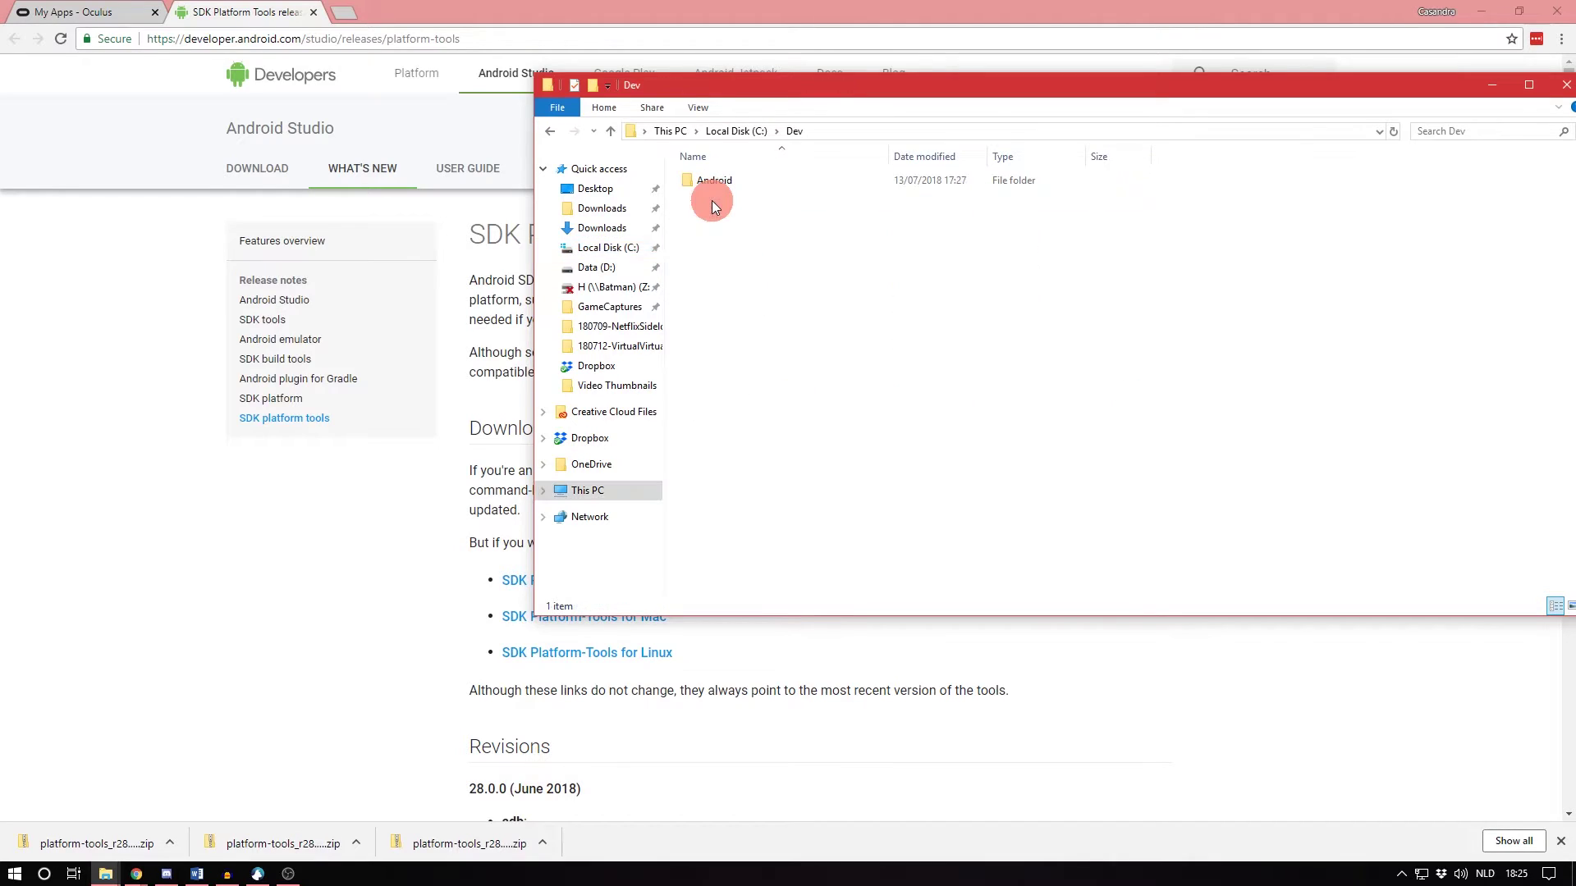
{"action": "double_click", "coordinate": [714, 181]}
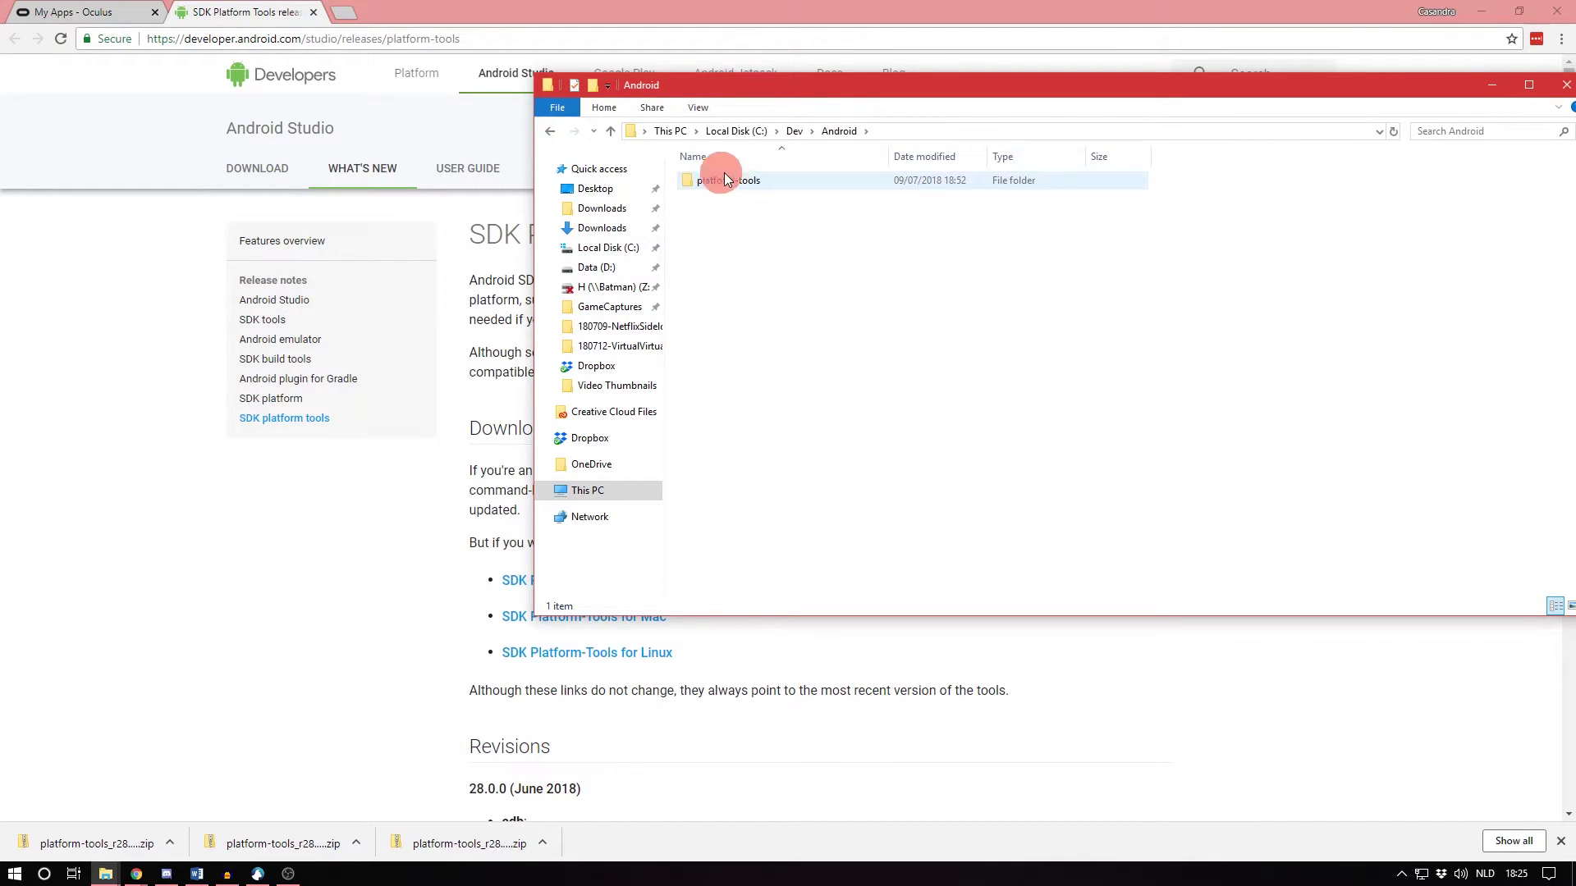
{"action": "left_click", "coordinate": [731, 184]}
{"action": "double_click", "coordinate": [792, 185]}
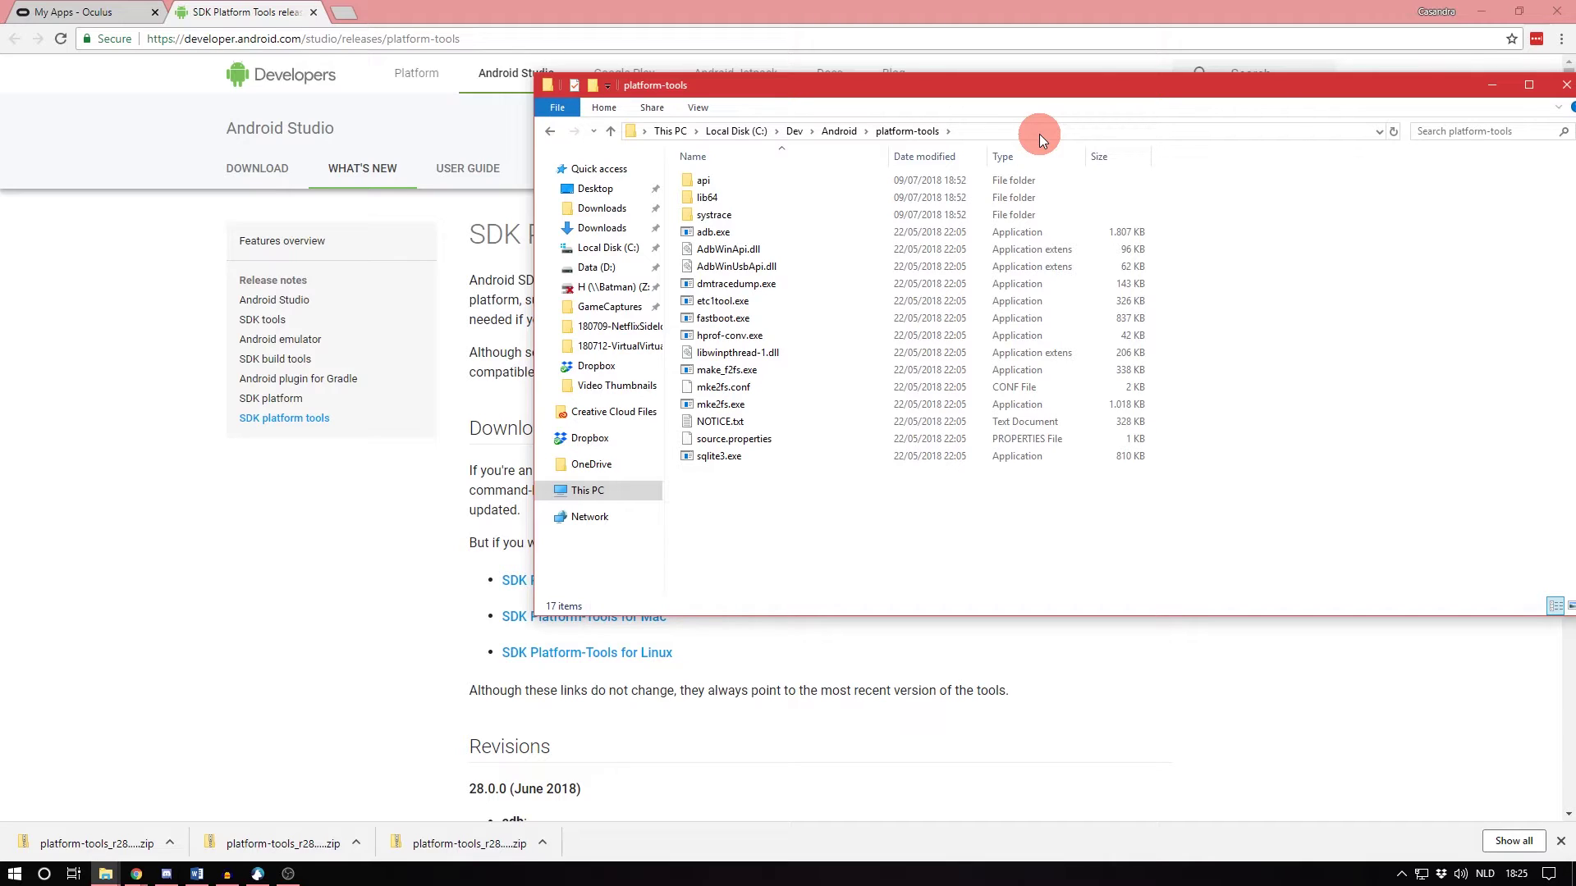
{"action": "left_click", "coordinate": [1008, 135]}
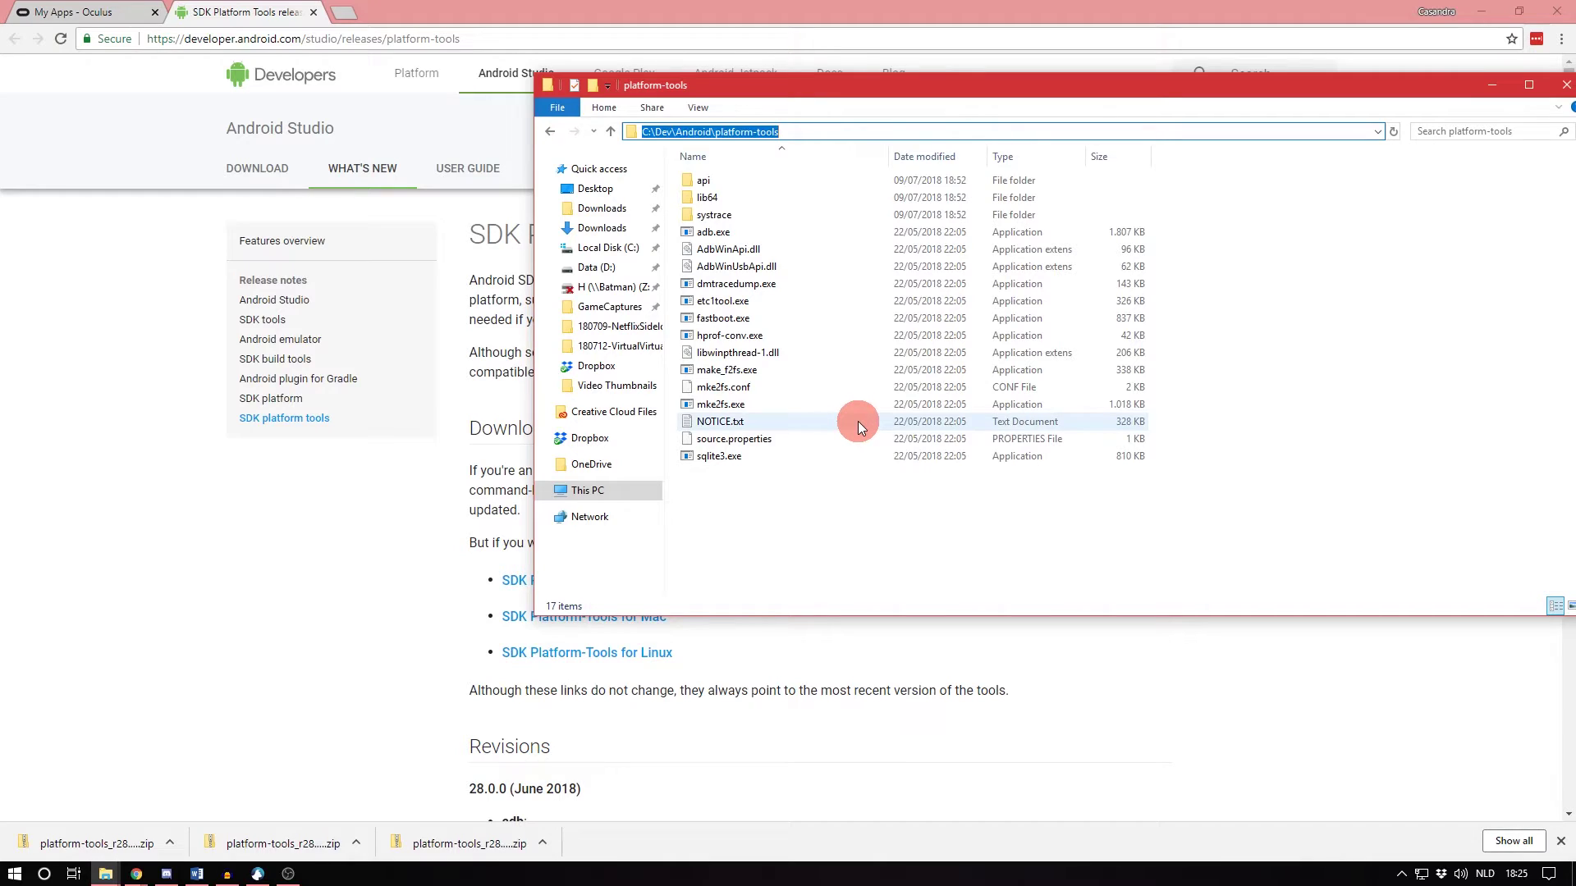
Step: Search Windows for "environ" and open the Environment Variables dialog from the system properties
{"action": "key", "text": "super"}
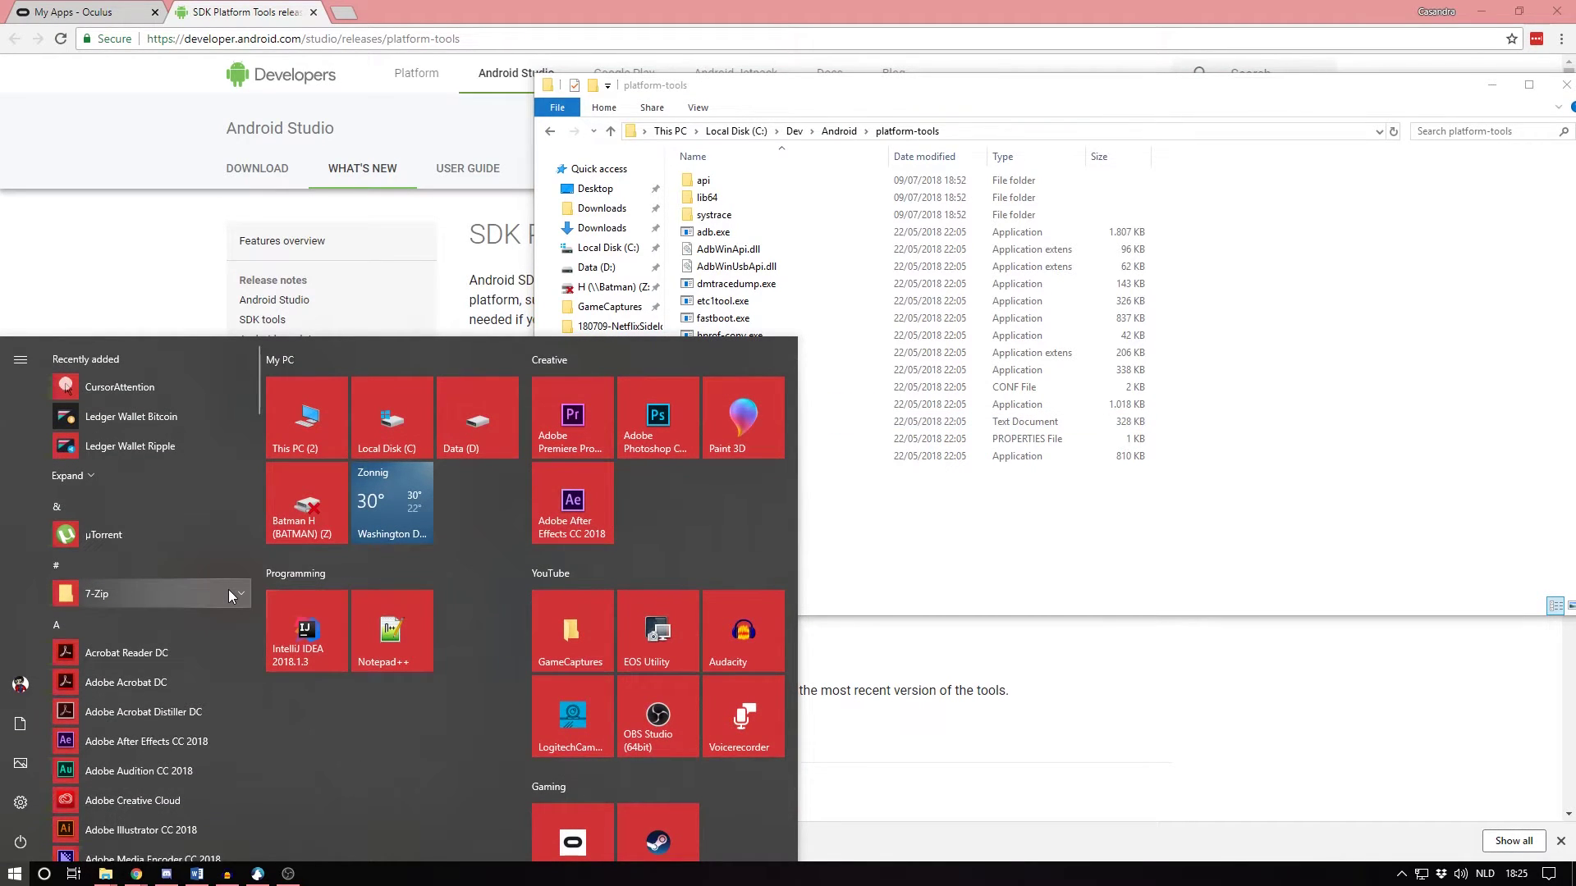
{"action": "type", "text": "environ"}
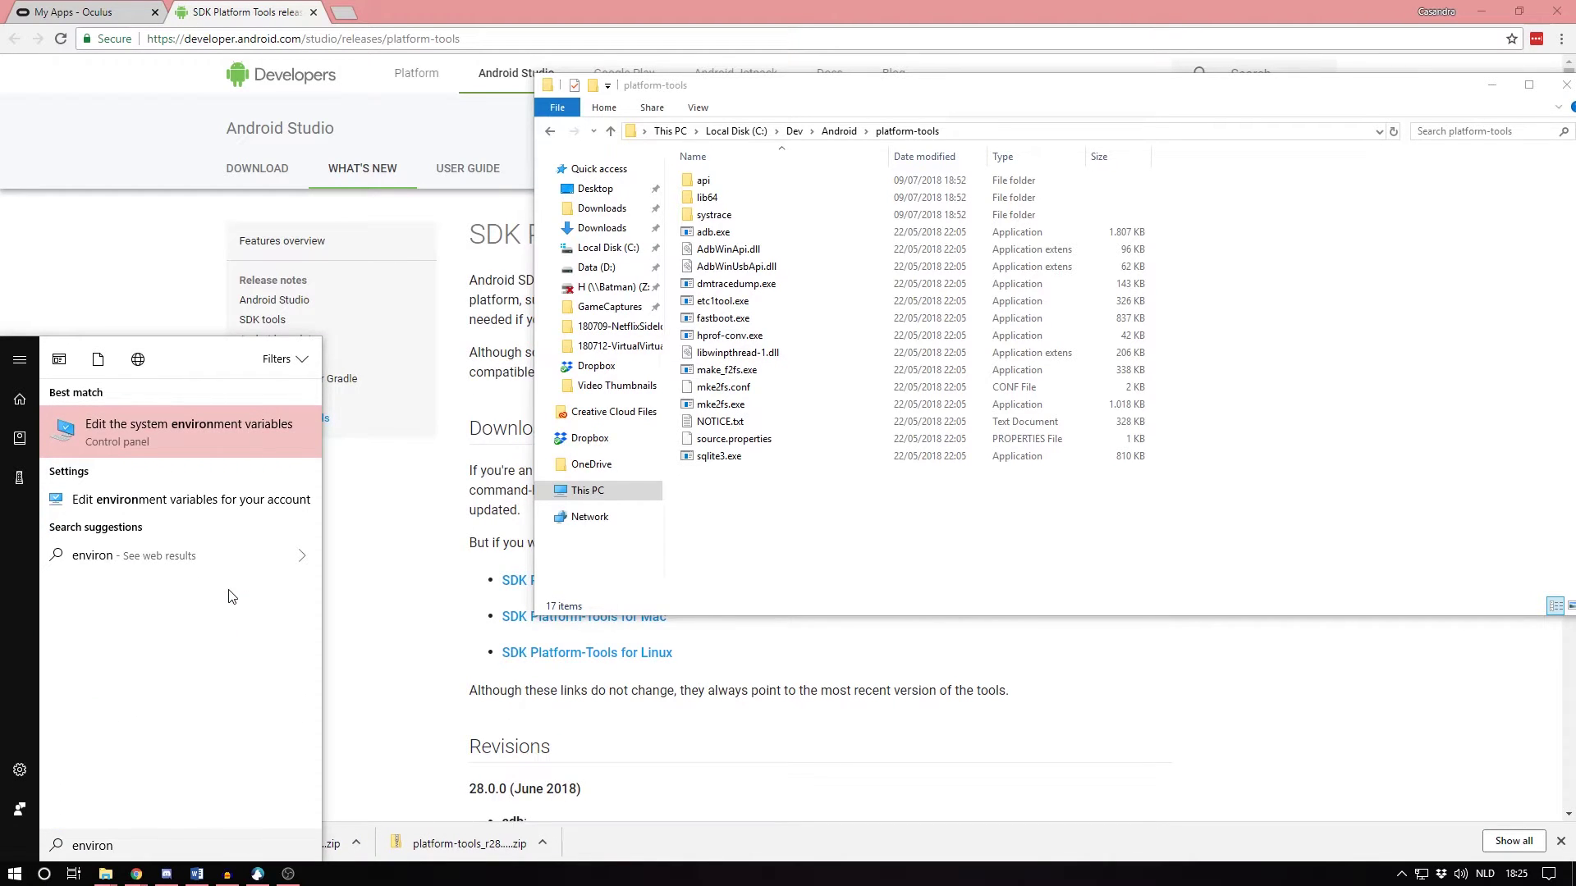
{"action": "left_click", "coordinate": [245, 440]}
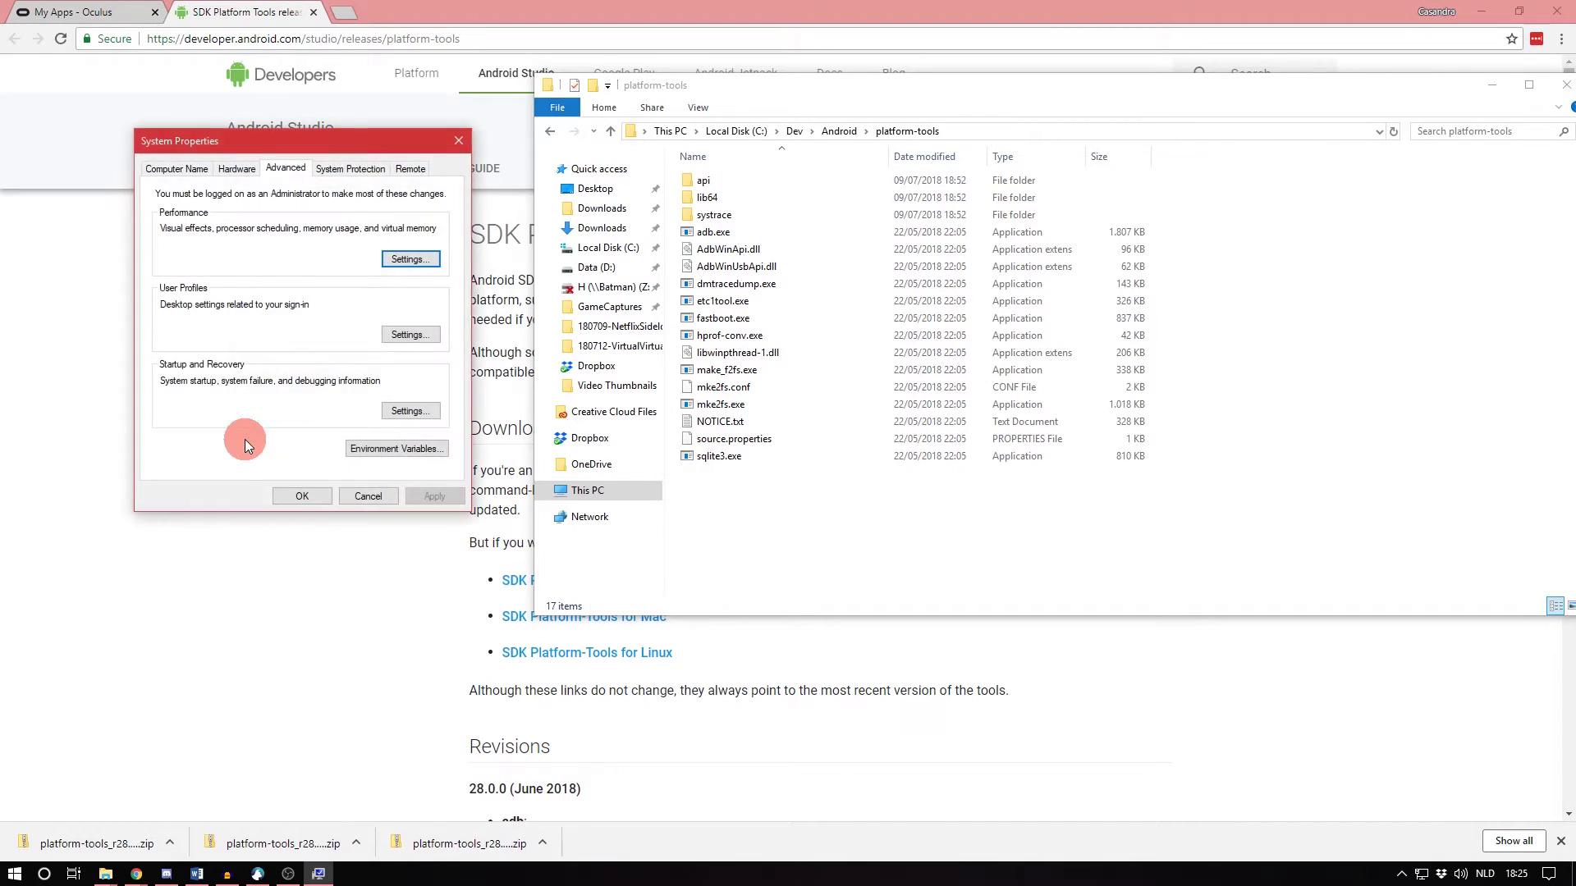
{"action": "left_click", "coordinate": [373, 454]}
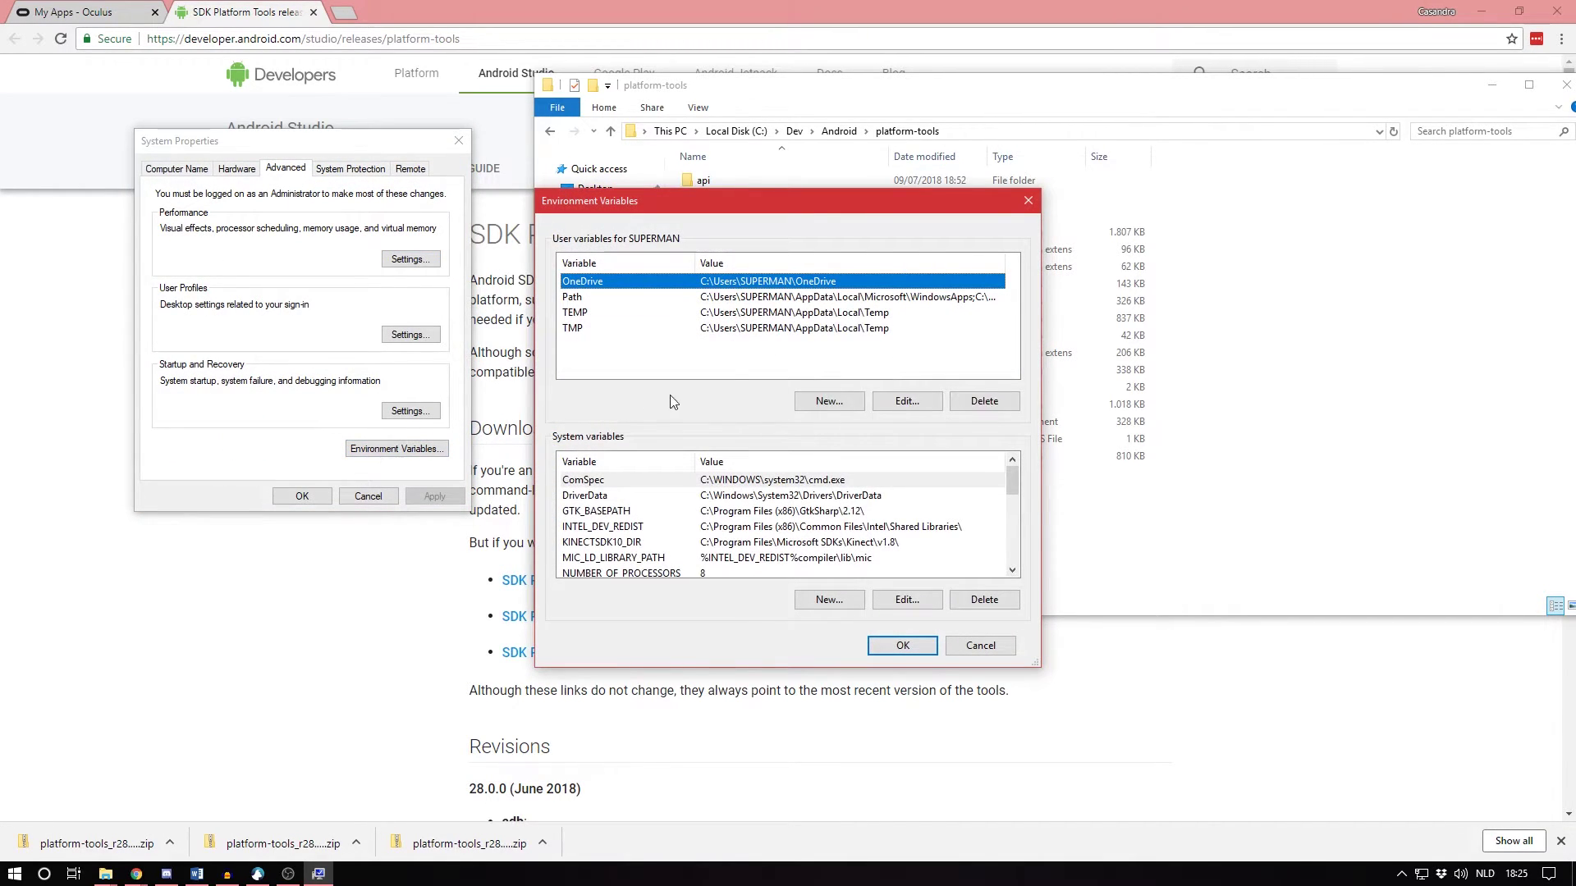
Step: Add C:\Dev\Android\platform-tools as a new entry in the system Path variable and confirm all the open system dialogs
{"action": "left_click", "coordinate": [772, 497]}
{"action": "scroll", "coordinate": [770, 506], "scroll_direction": "down", "scroll_amount": 2}
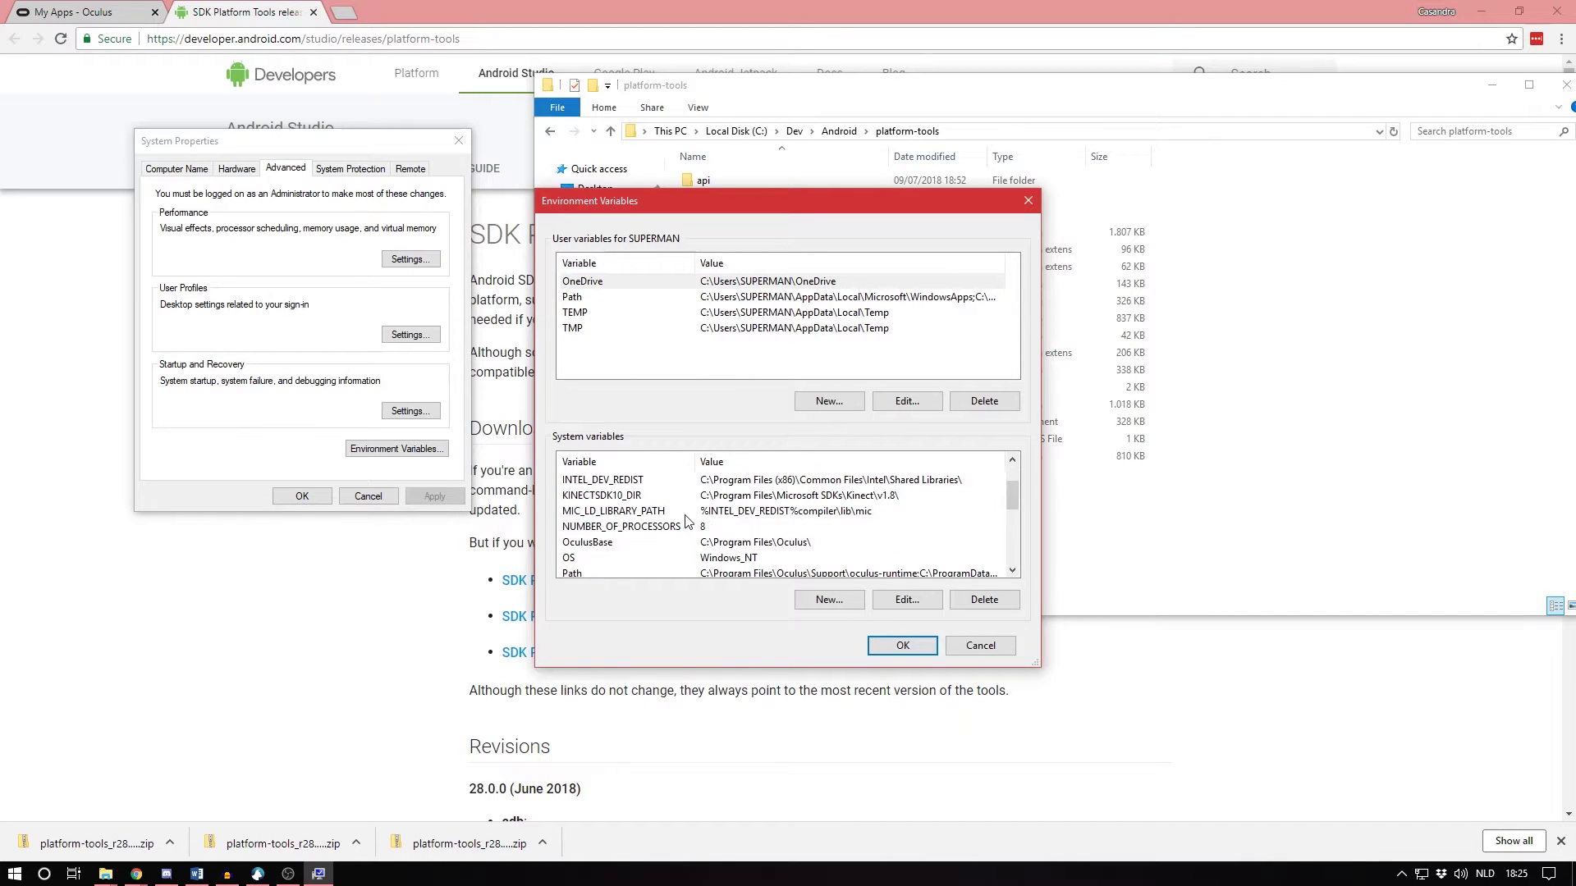
{"action": "left_click", "coordinate": [608, 528]}
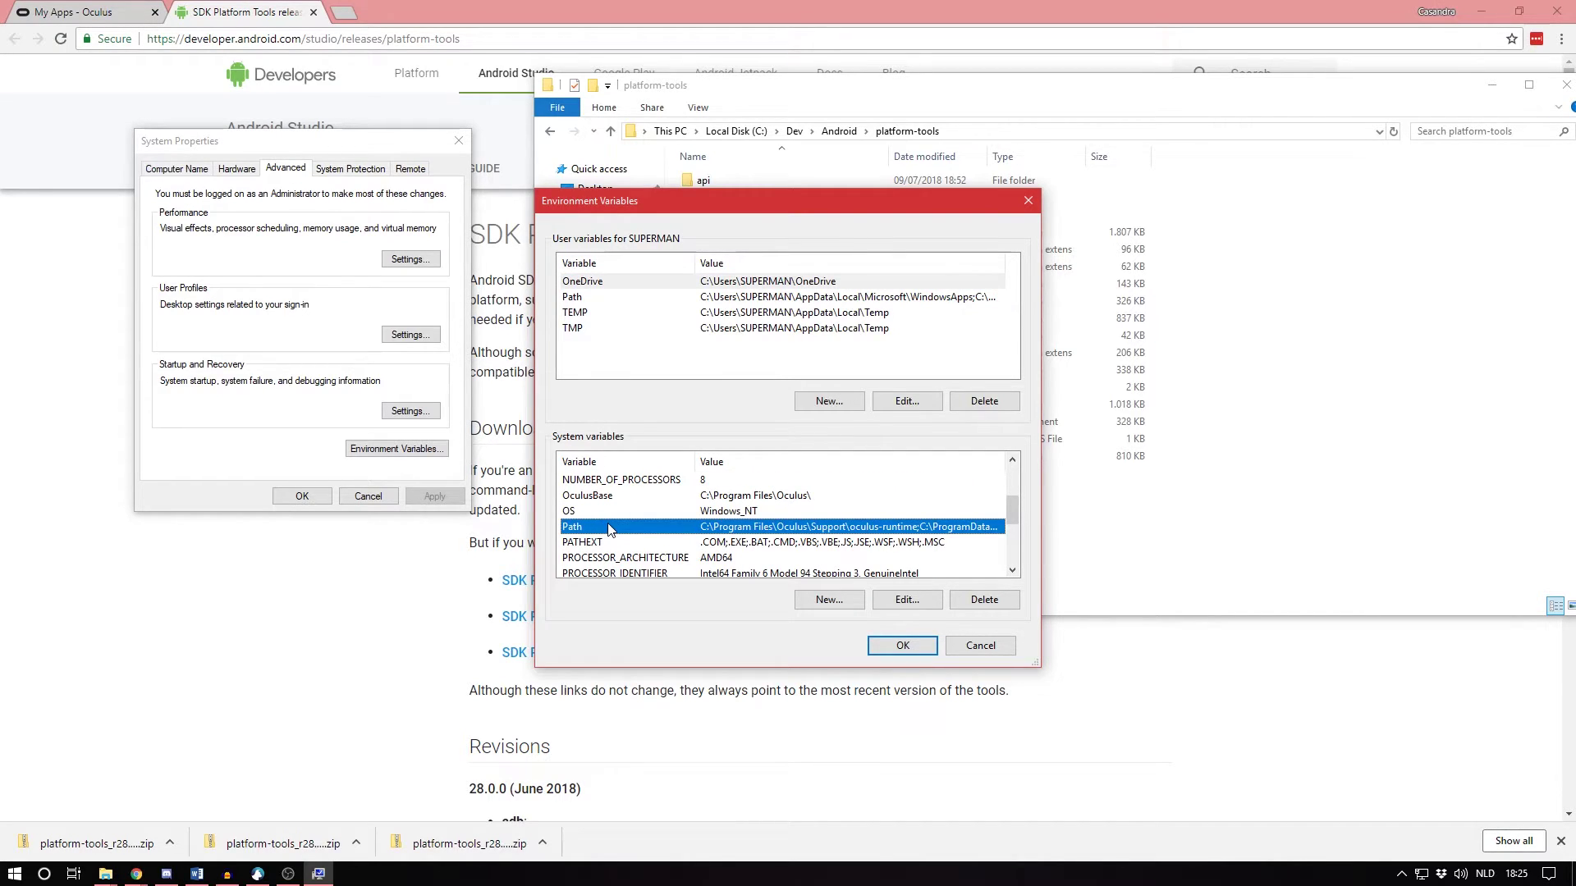
{"action": "double_click", "coordinate": [608, 527]}
{"action": "left_click", "coordinate": [937, 277]}
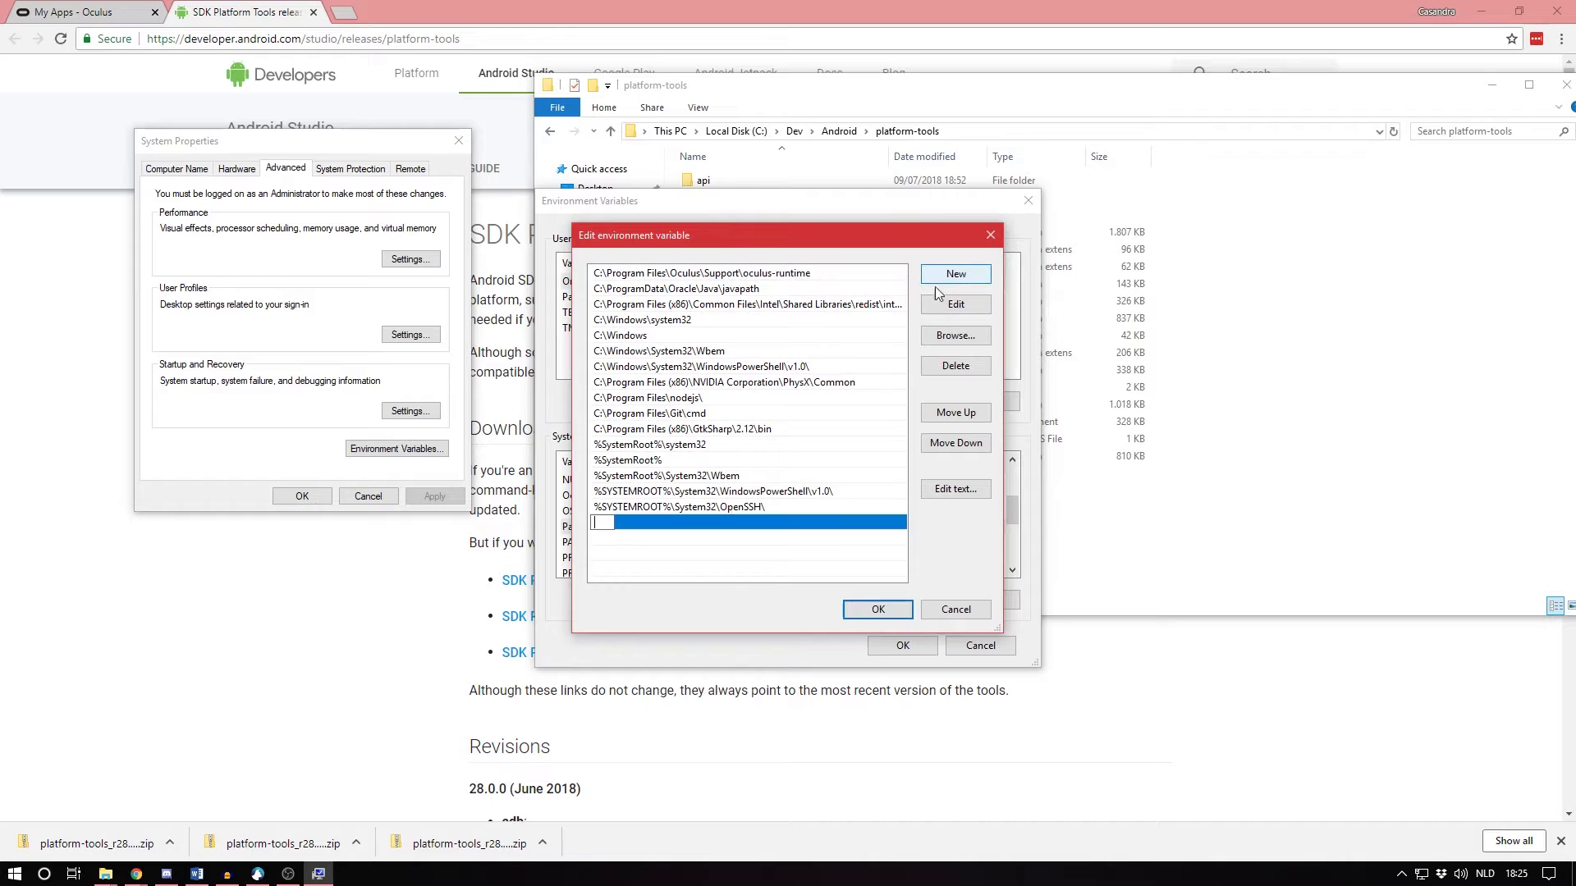
{"action": "type", "text": "C:\\Dev\\Android\\platform-tools"}
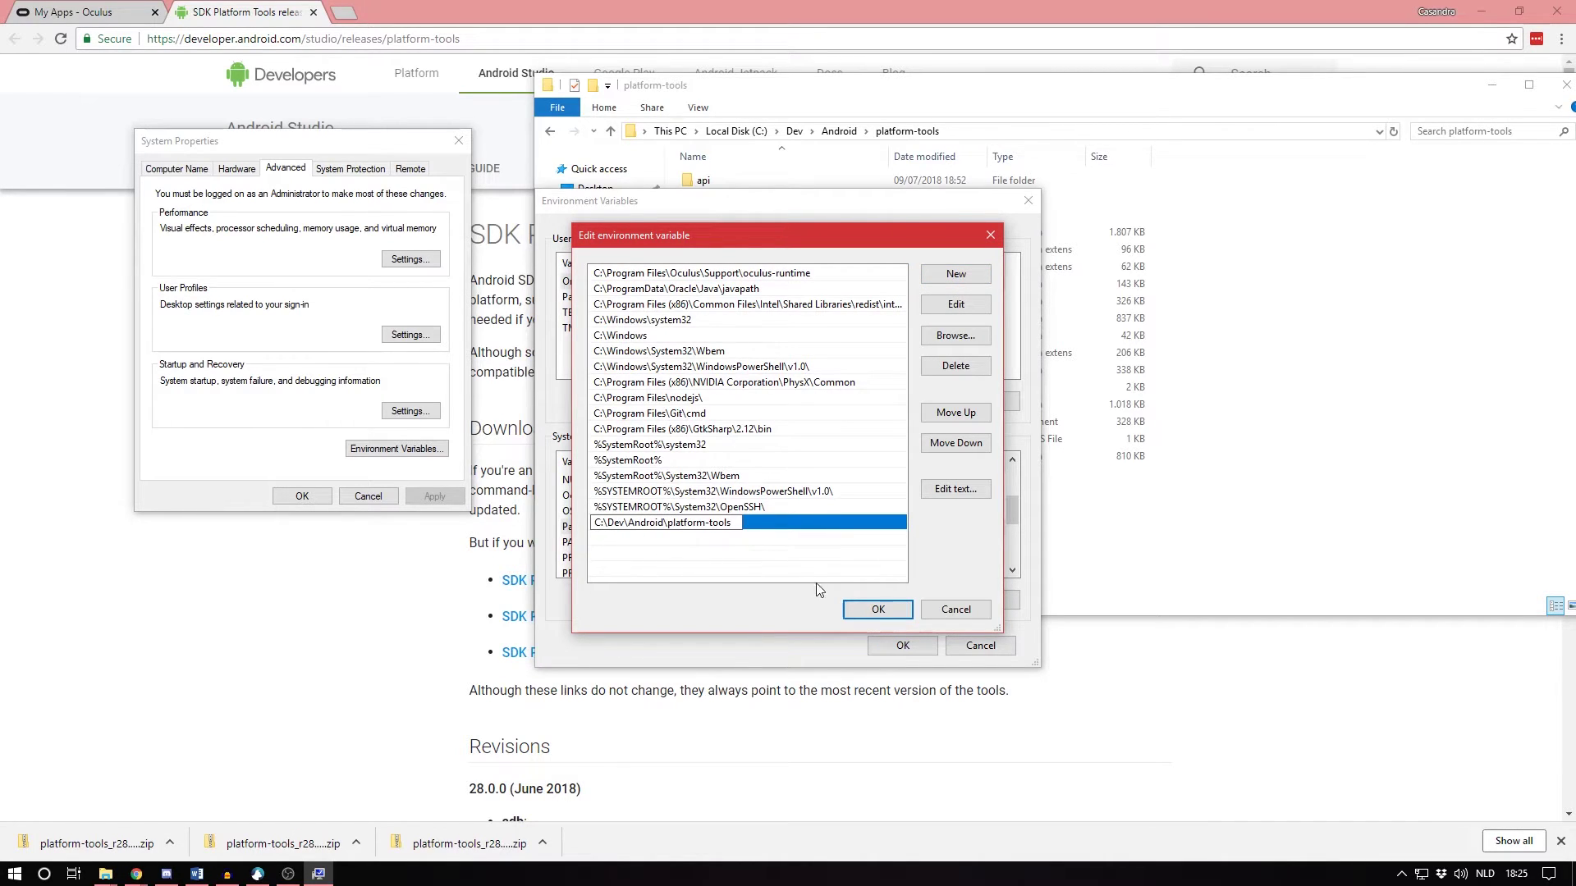
{"action": "left_click", "coordinate": [857, 570]}
{"action": "left_click", "coordinate": [878, 611]}
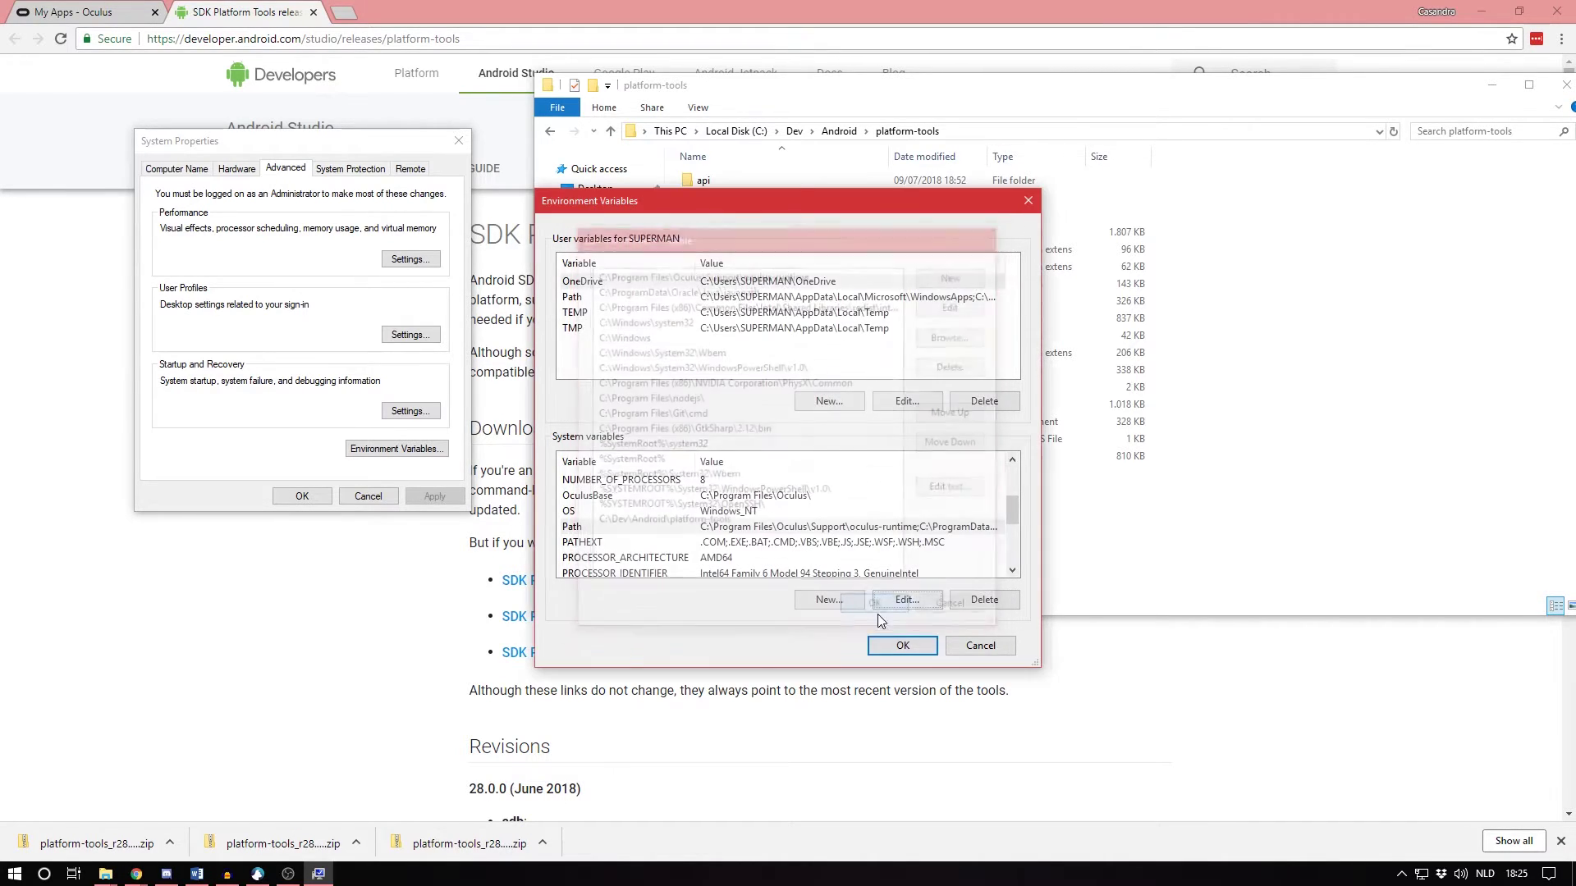
{"action": "left_click", "coordinate": [902, 645]}
{"action": "left_click", "coordinate": [302, 497]}
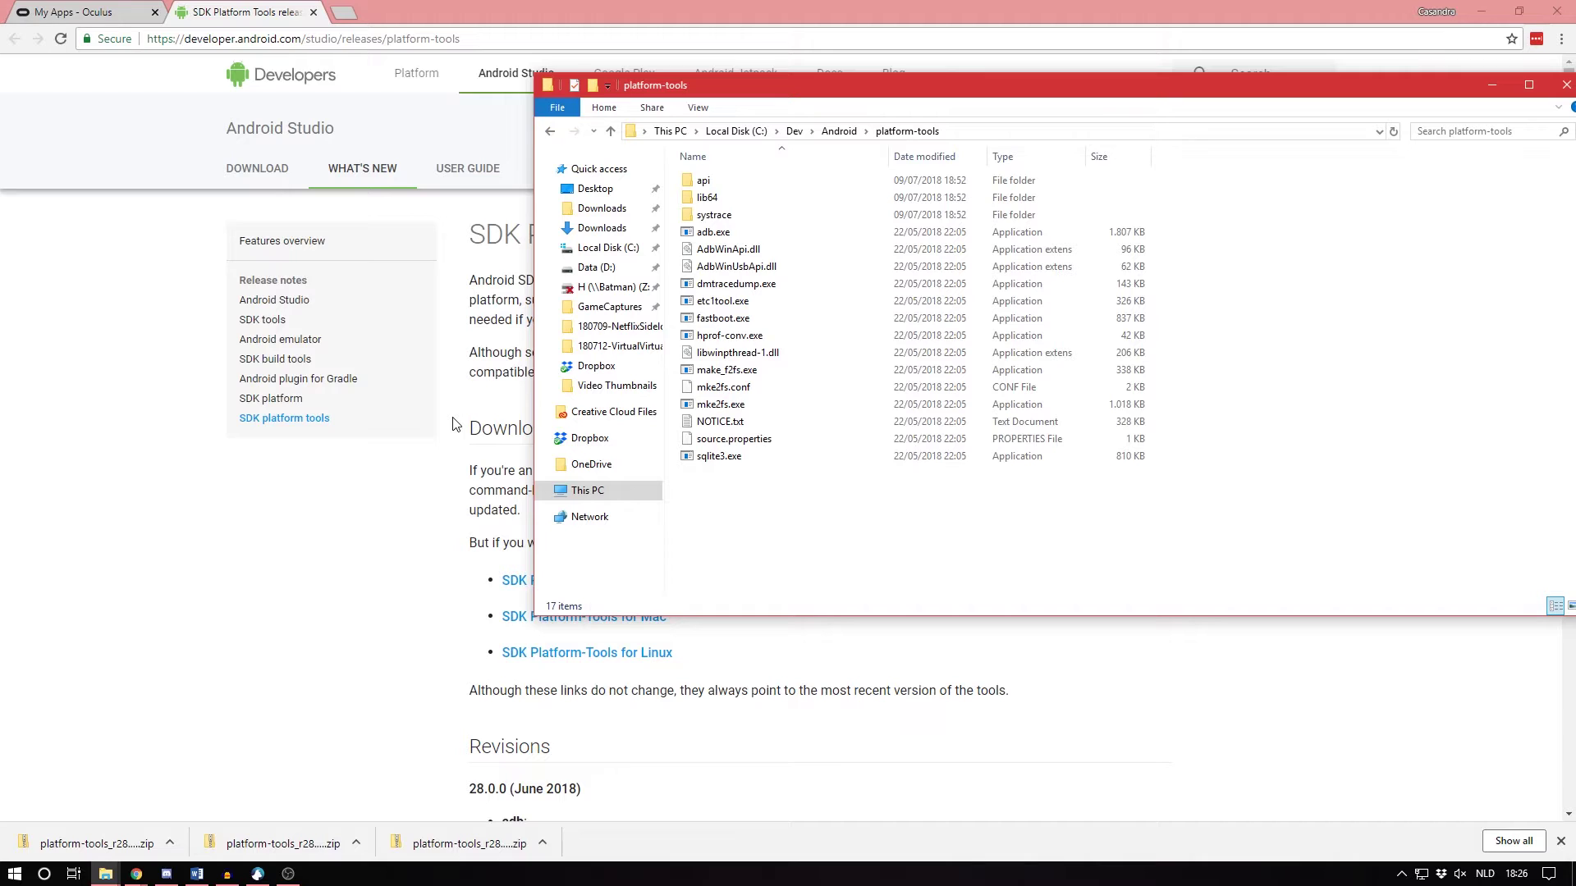
Step: Search Windows for "cmd", open Command Prompt as administrator and run adb help
{"action": "key", "text": "super"}
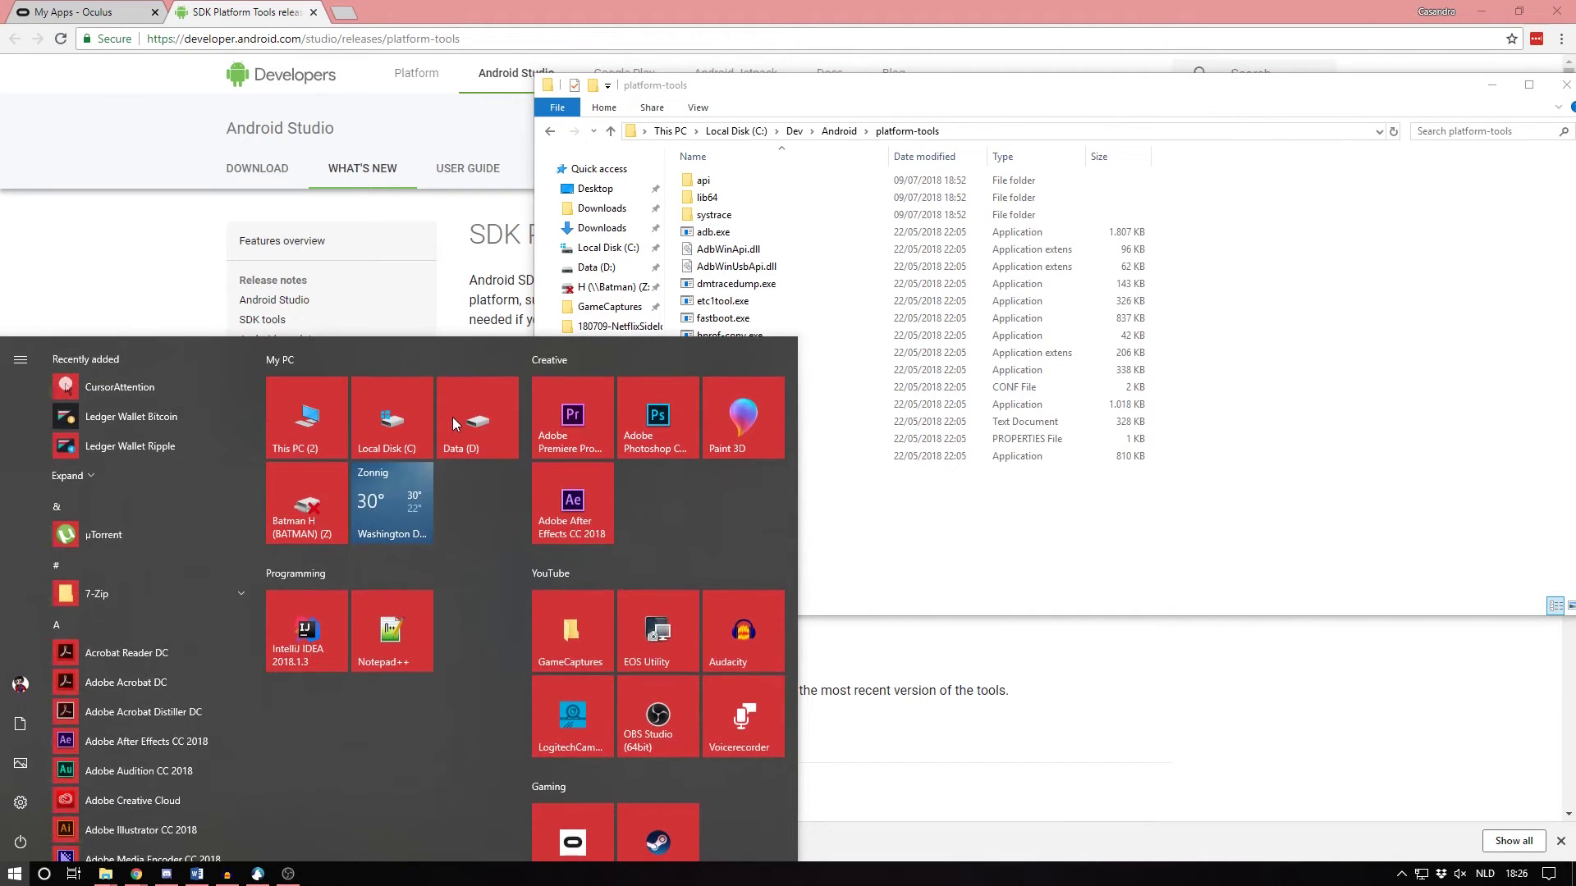
{"action": "type", "text": "cmd"}
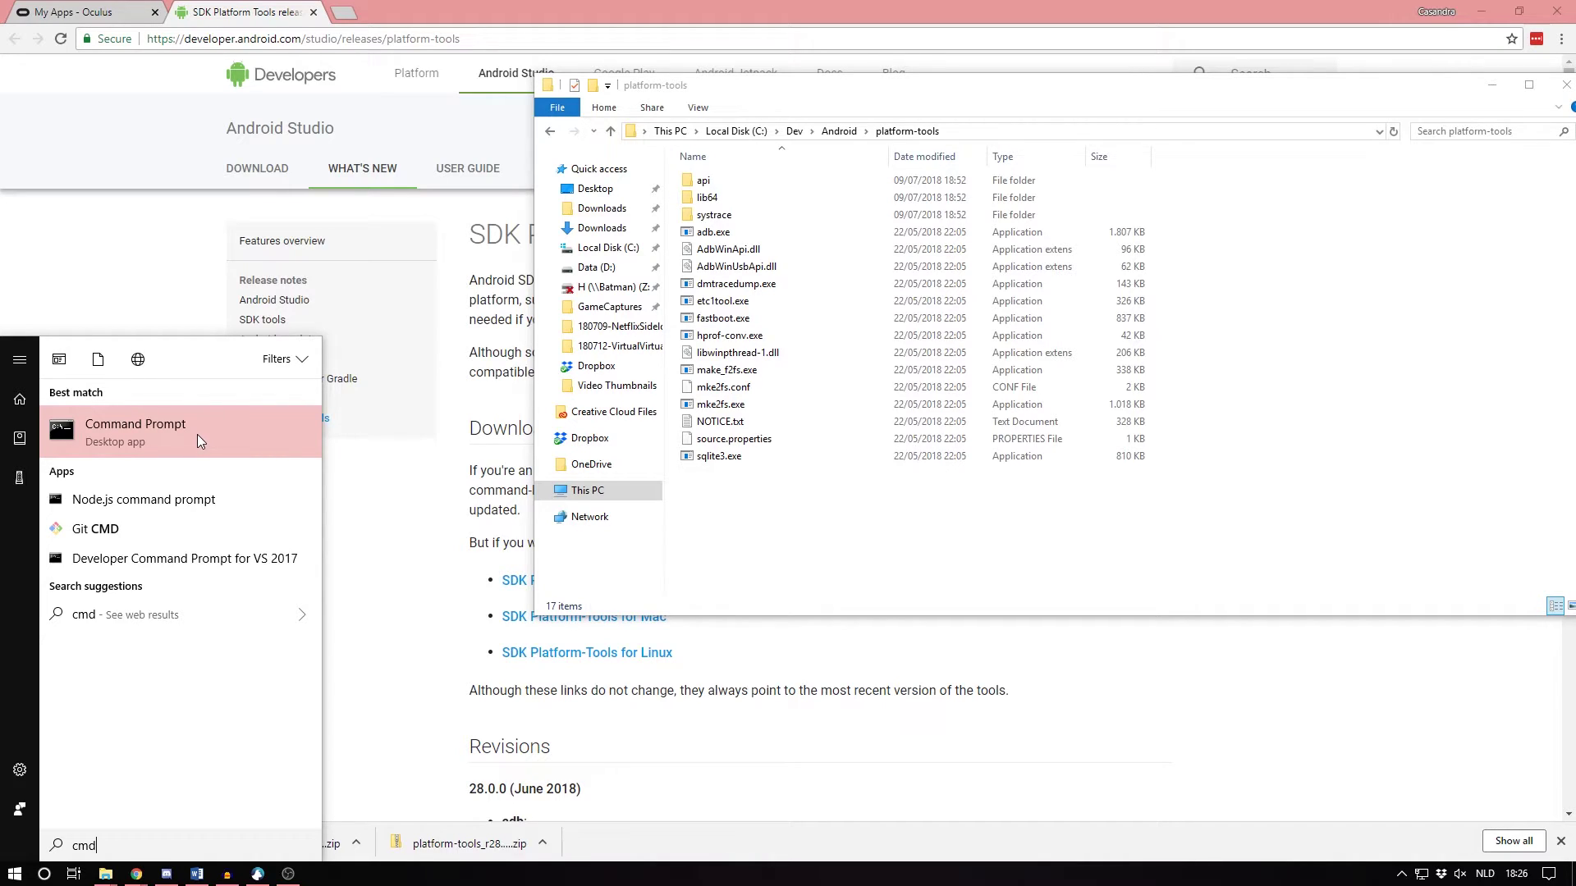
{"action": "right_click", "coordinate": [153, 429]}
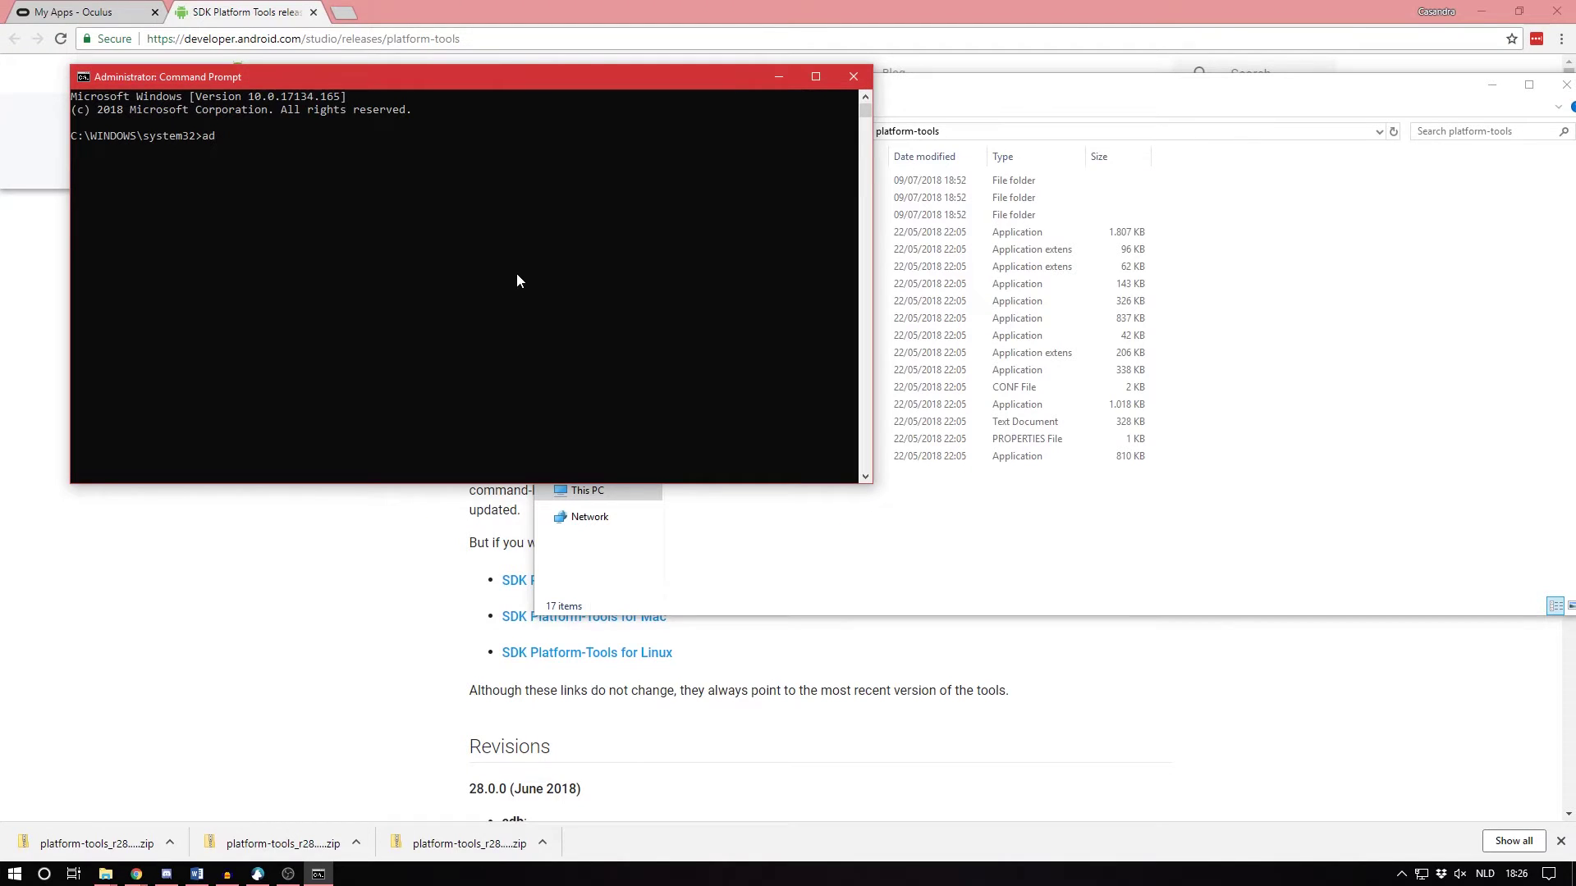
{"action": "type", "text": "b help"}
{"action": "key", "text": "Return"}
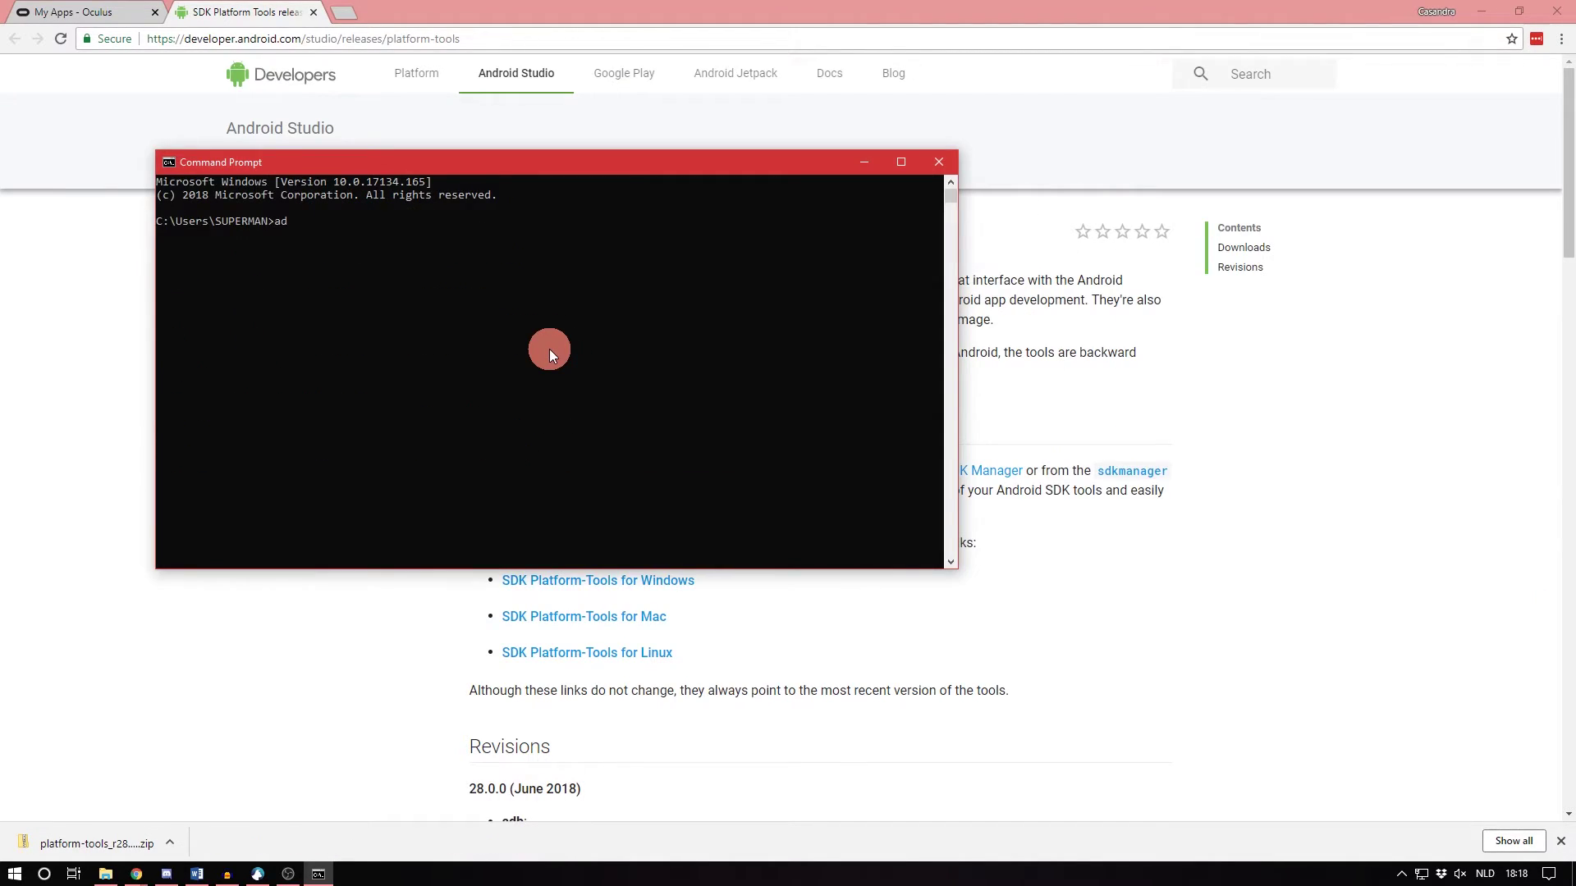
Step: Try adb help from the user folder, run adb.exe help from D:\Downloads\platform-tools and review its output
{"action": "type", "text": "b help"}
{"action": "key", "text": "Return"}
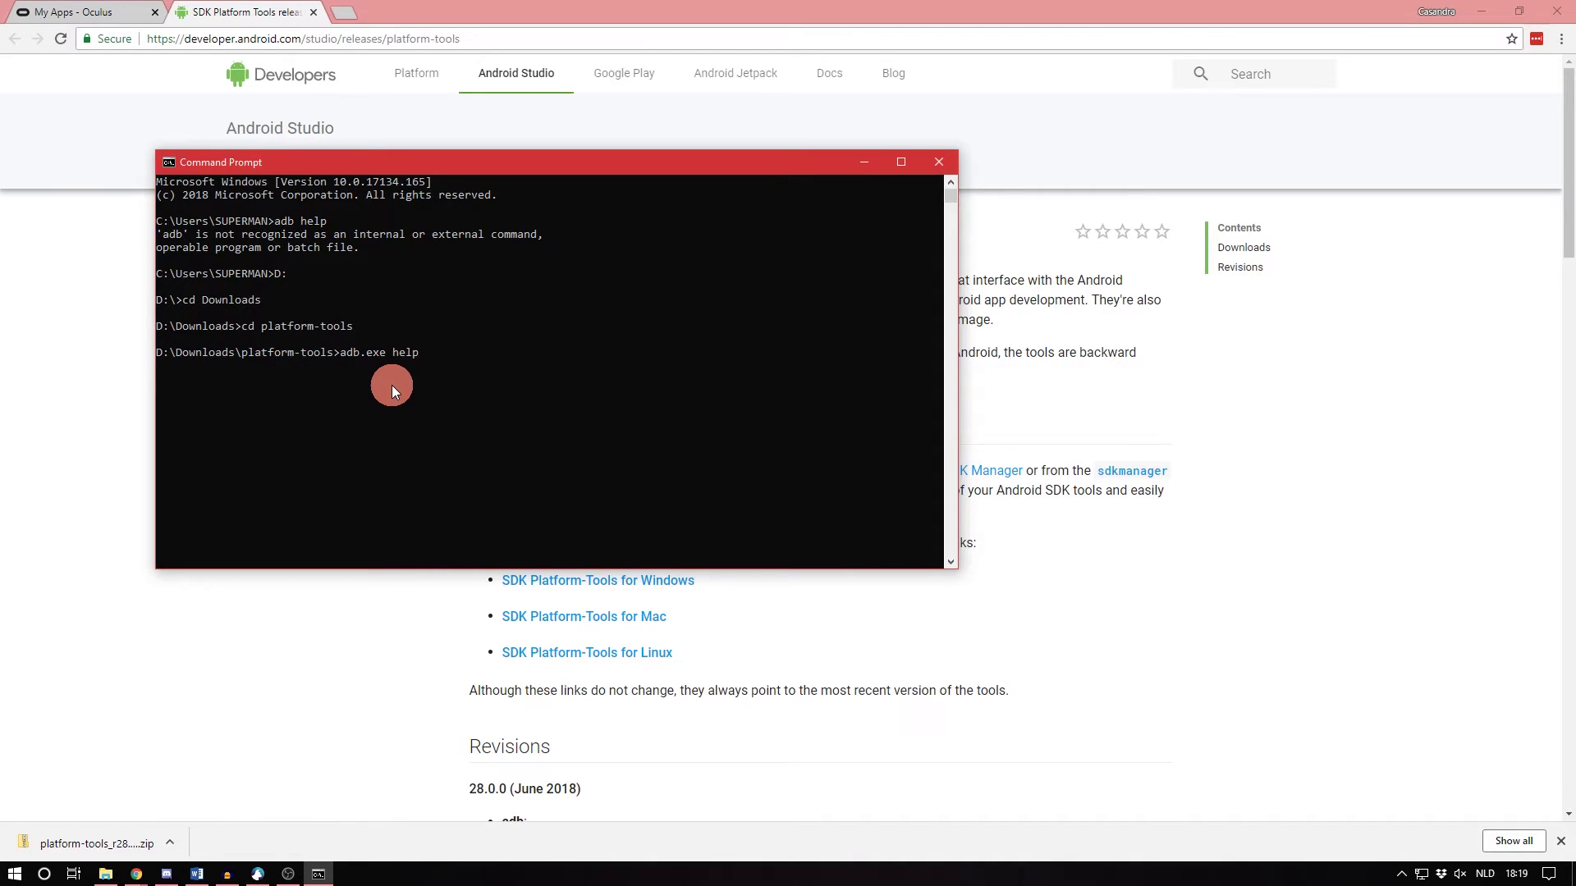
{"action": "key", "text": "Return"}
{"action": "scroll", "coordinate": [390, 386], "scroll_direction": "up", "scroll_amount": 6}
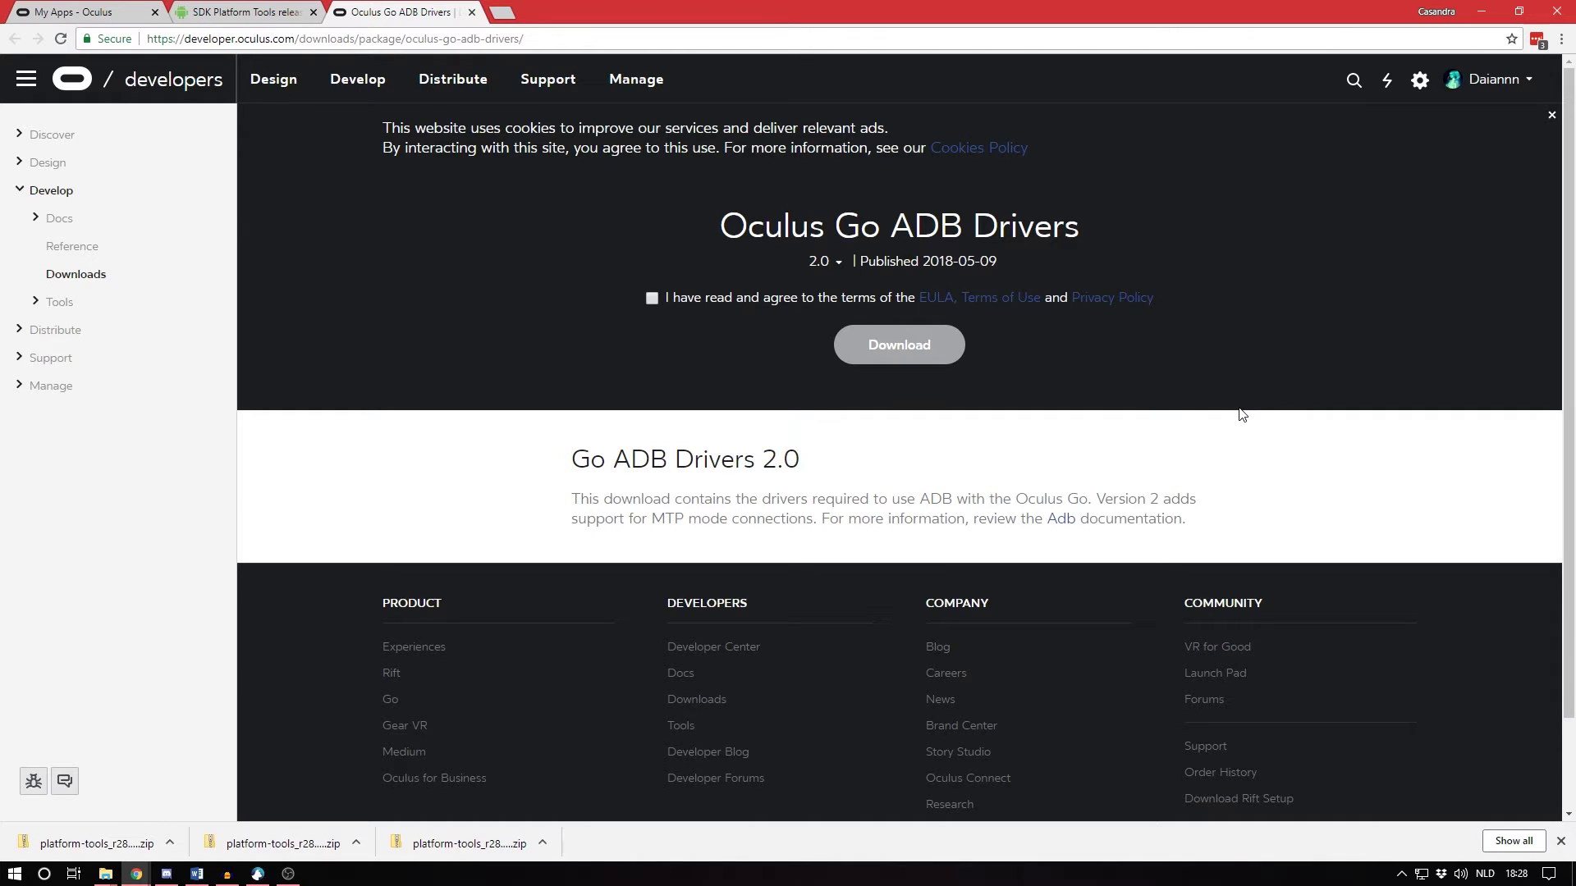
Step: Download Oculus Go ADB Drivers version 2.0, agreeing to the EULA, Terms of Use and Privacy Policy
{"action": "left_click", "coordinate": [816, 275]}
{"action": "left_click", "coordinate": [651, 297]}
{"action": "left_click", "coordinate": [900, 344]}
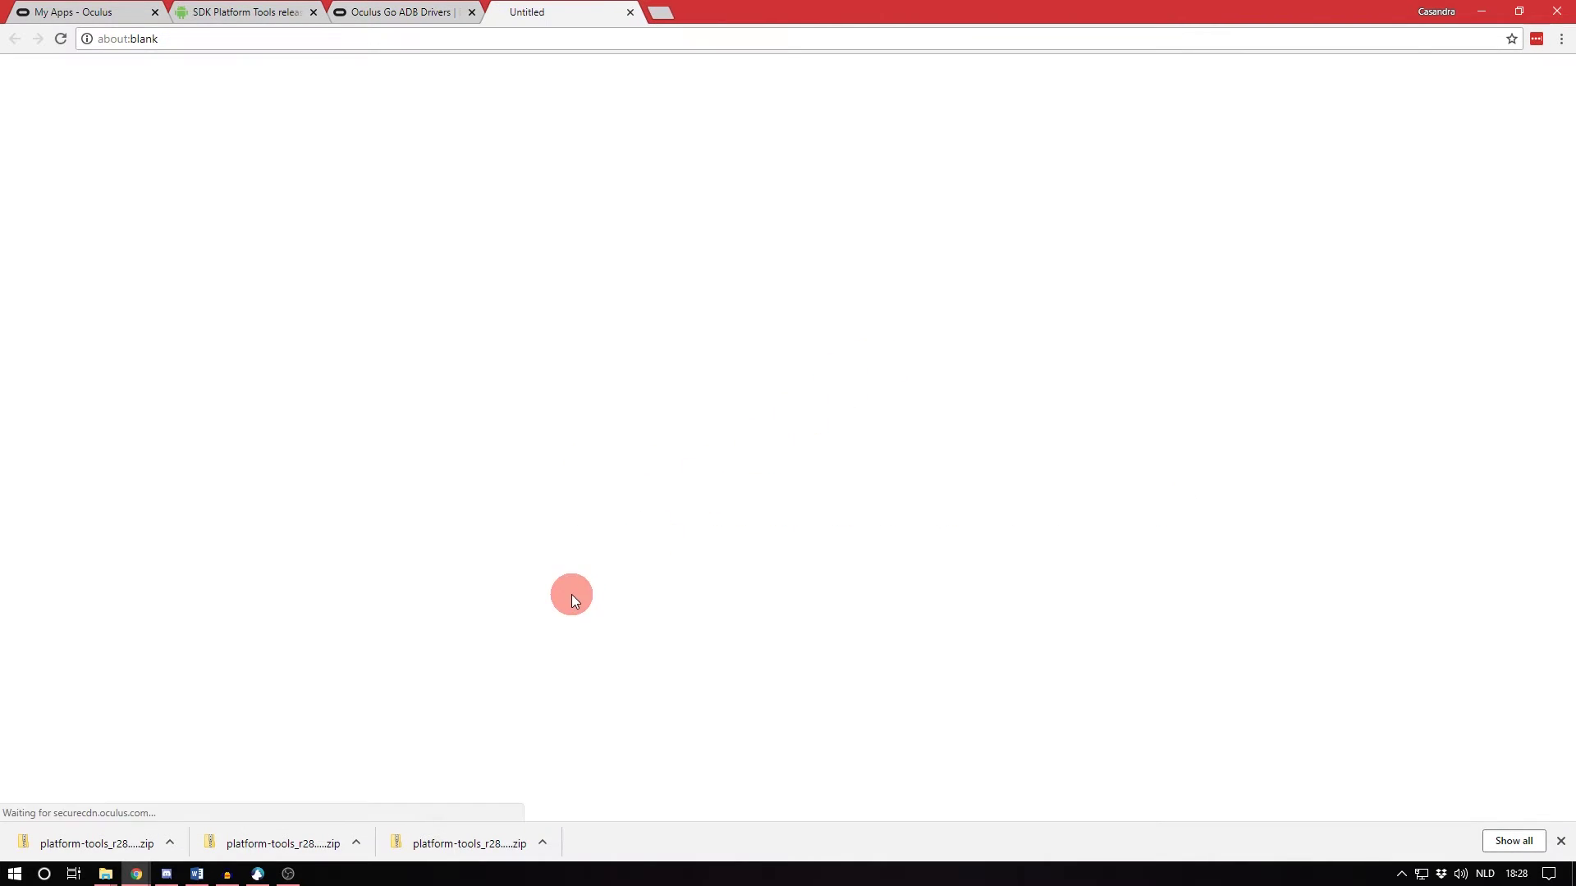
Step: Show the downloaded Oculus Go ADB driver zip in its folder and extract it there with 7-Zip
{"action": "left_click", "coordinate": [171, 841]}
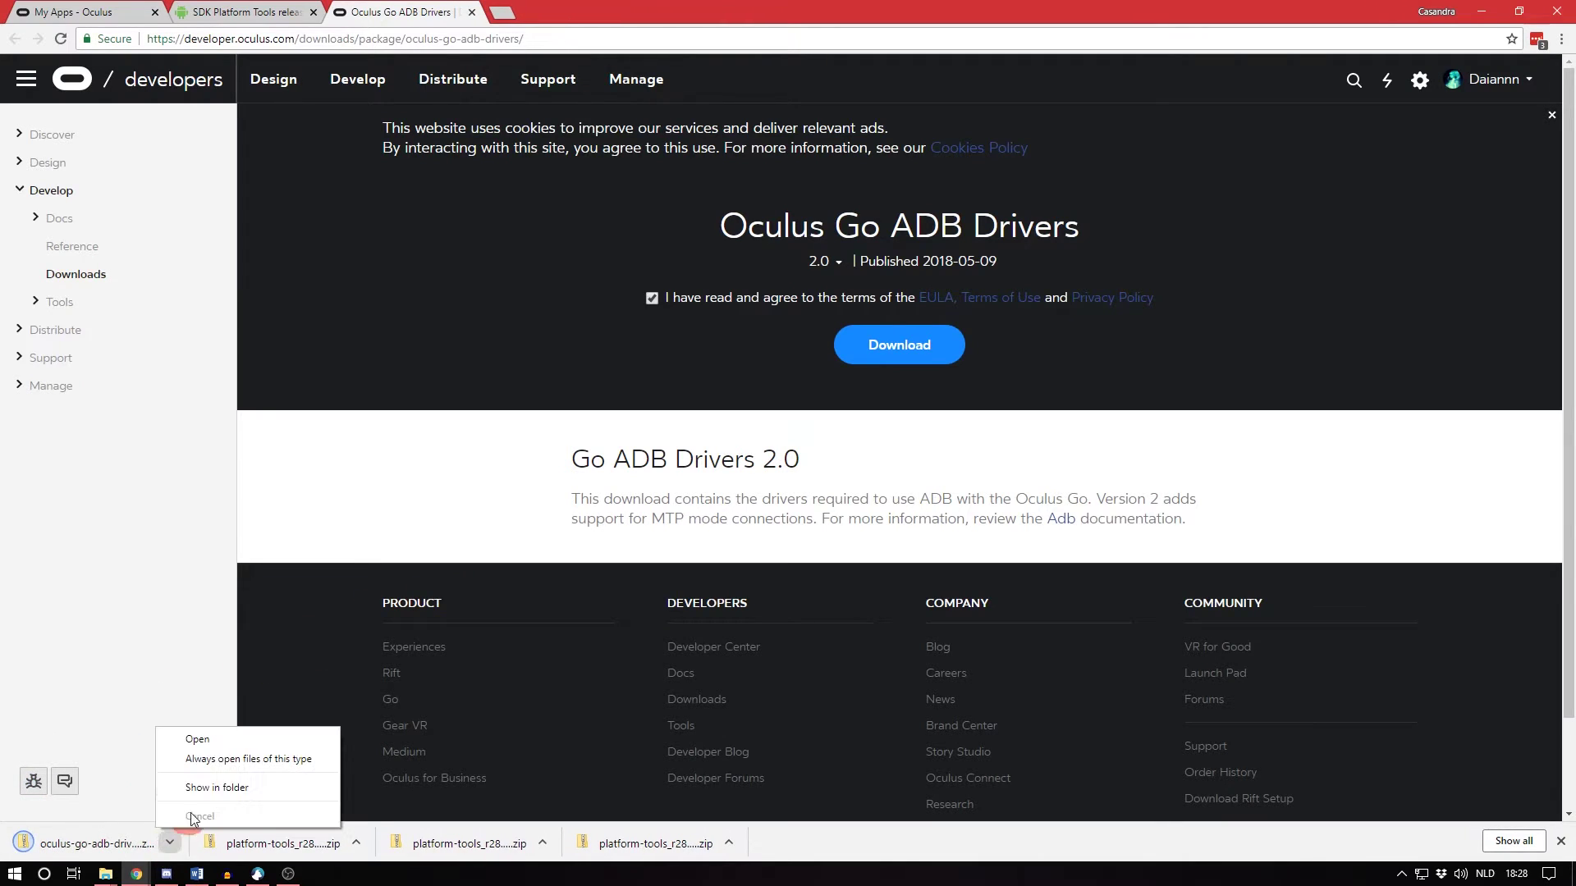
{"action": "left_click", "coordinate": [217, 787]}
{"action": "right_click", "coordinate": [926, 241]}
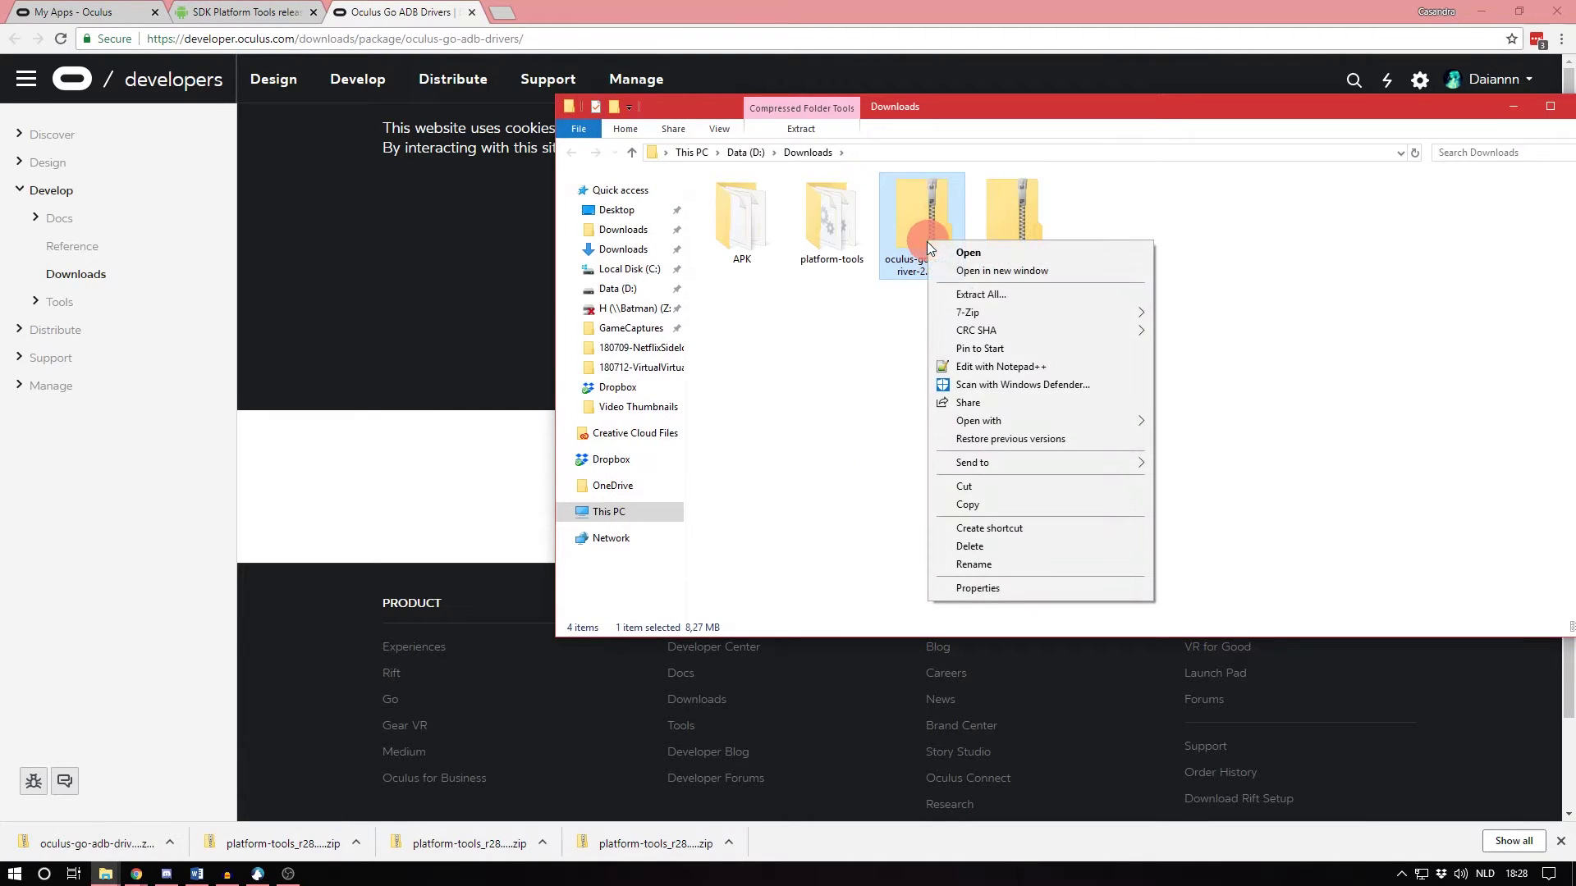
{"action": "mouse_move", "coordinate": [977, 317]}
{"action": "left_click", "coordinate": [1231, 387]}
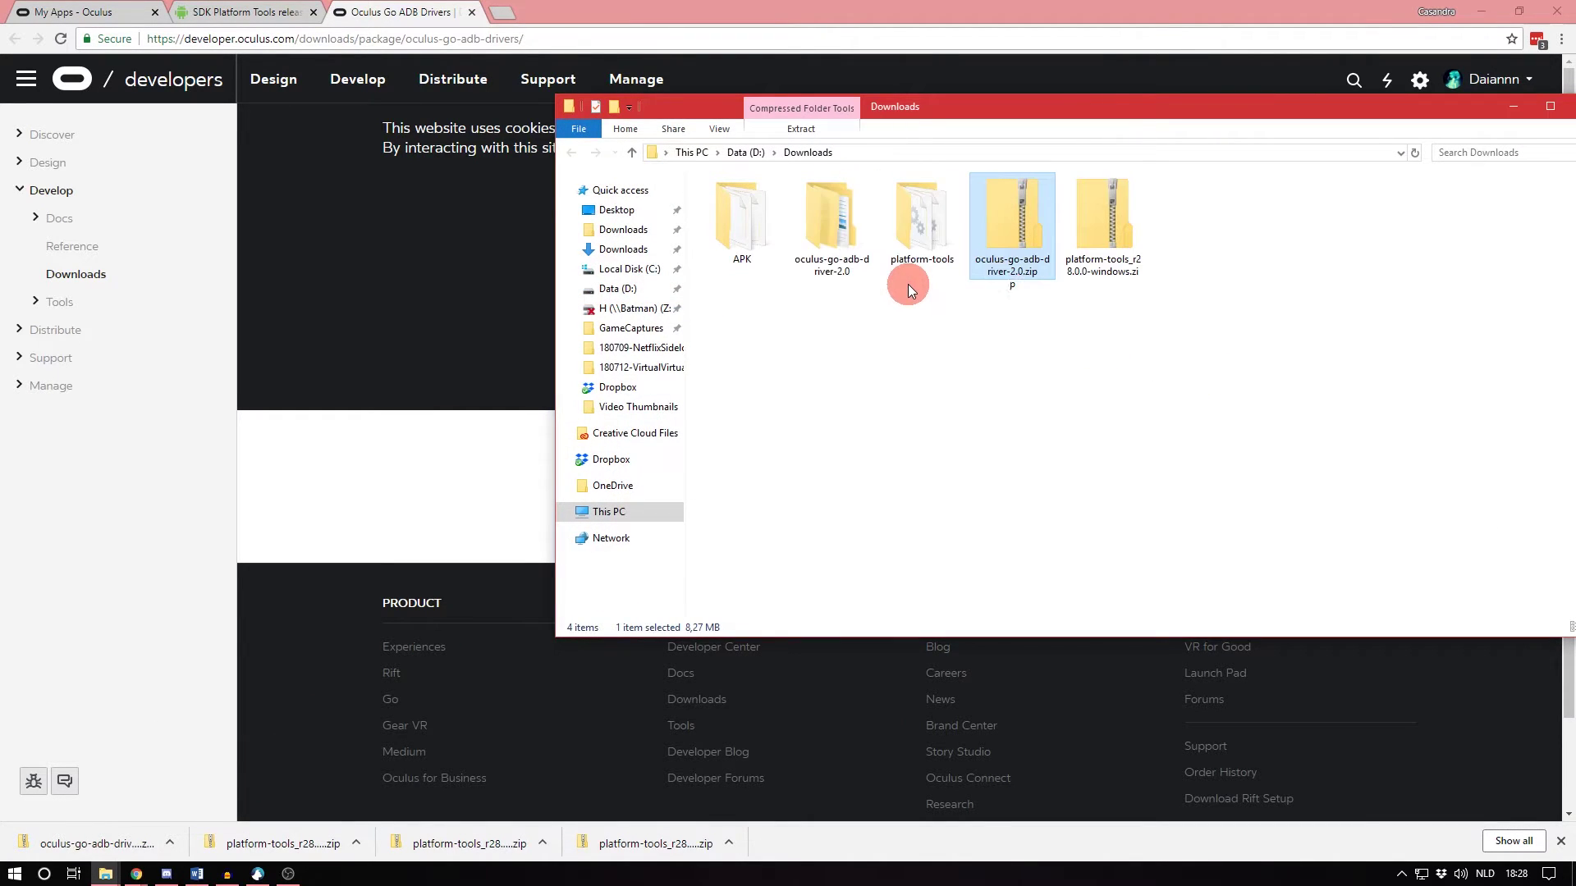
Step: Open the usb_driver folder inside oculus-go-adb-driver-2.0, install android_winusb.inf and dismiss the completion message
{"action": "double_click", "coordinate": [802, 275]}
{"action": "double_click", "coordinate": [764, 204]}
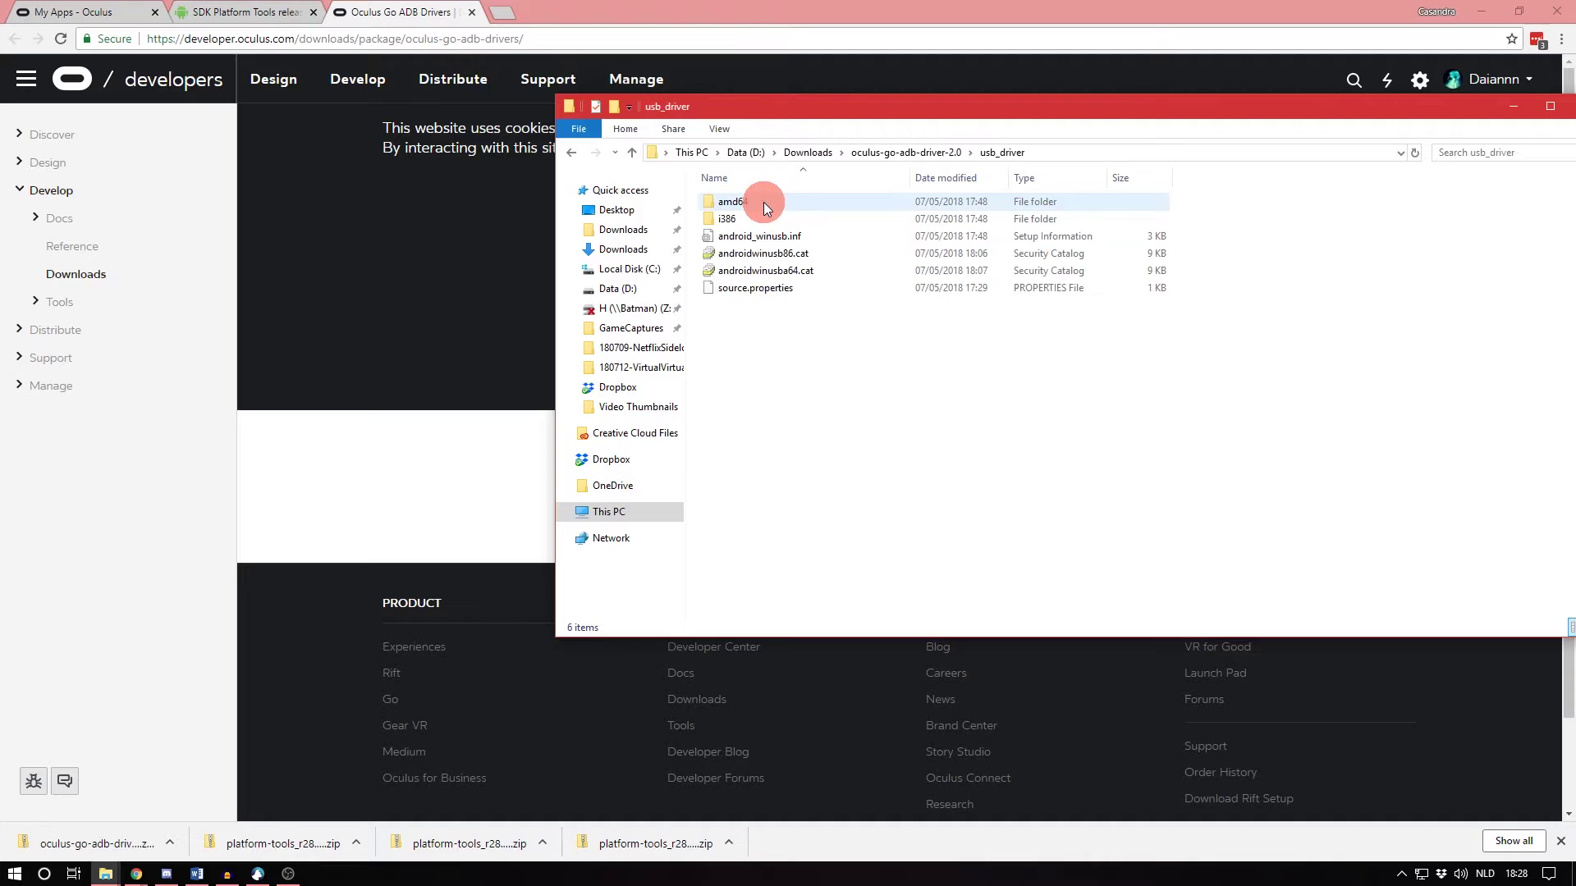
{"action": "right_click", "coordinate": [795, 239]}
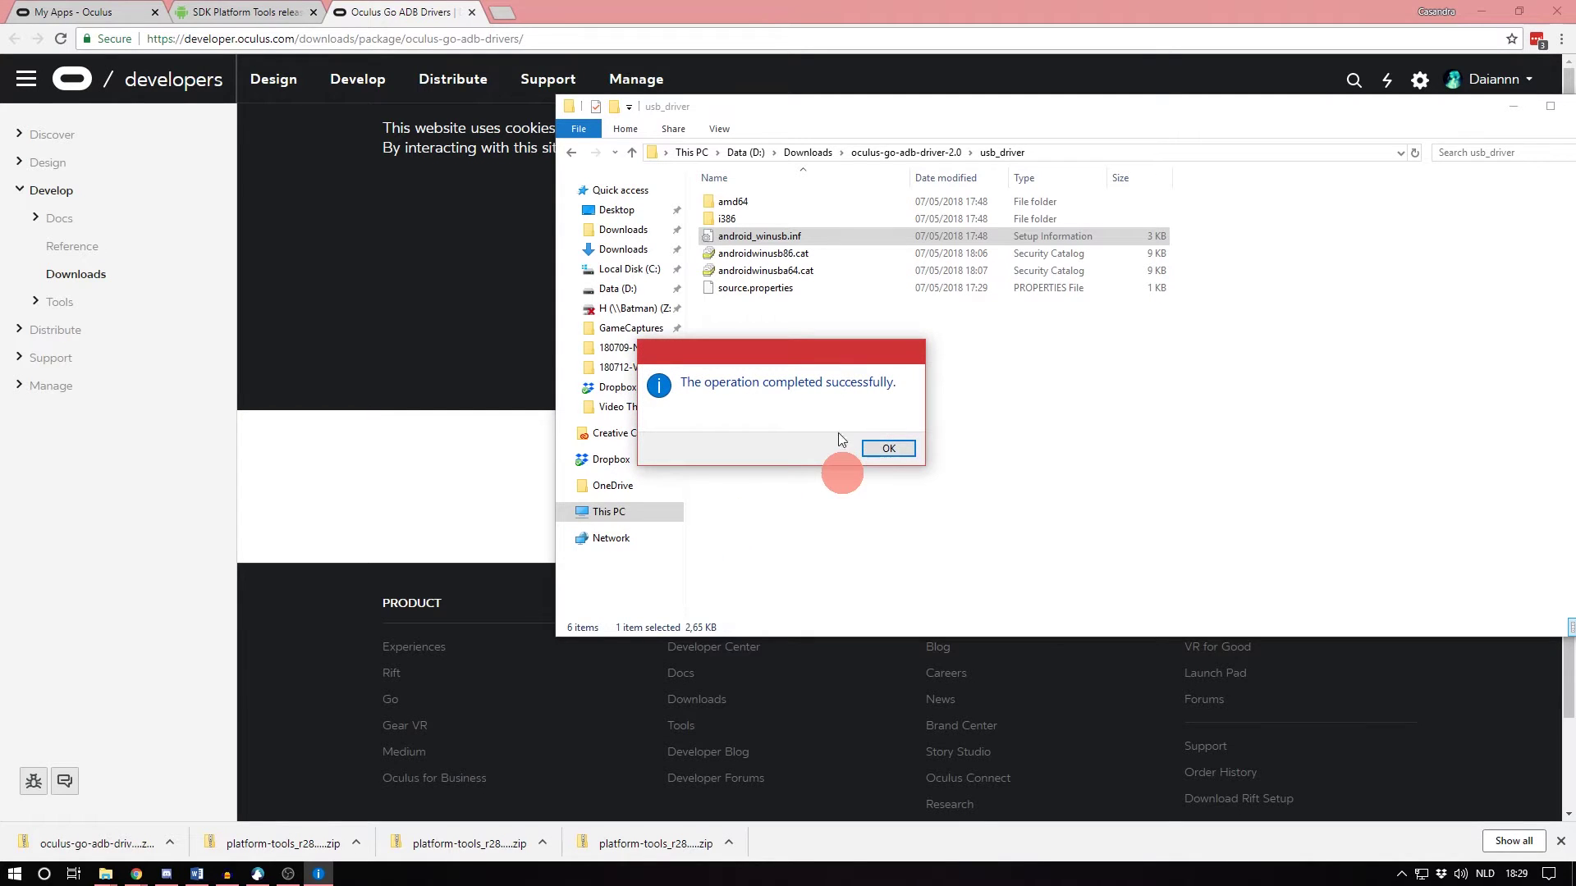
{"action": "left_click", "coordinate": [877, 449]}
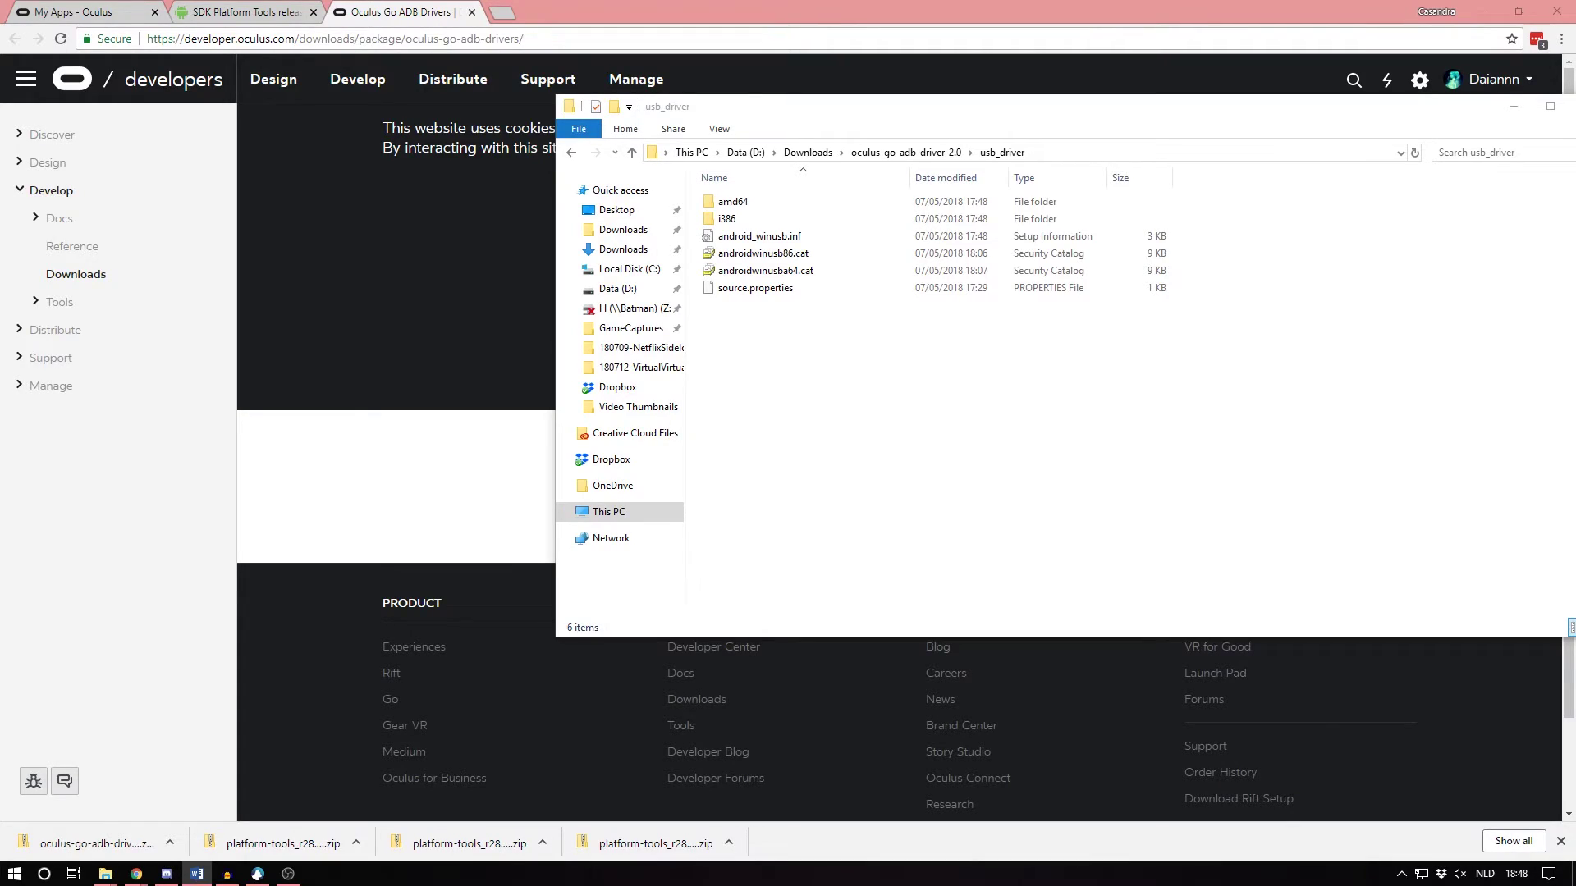
Step: Open Command Prompt as administrator, run adb devices and check the entry for the attached device
{"action": "left_click", "coordinate": [15, 875]}
{"action": "type", "text": "cmd"}
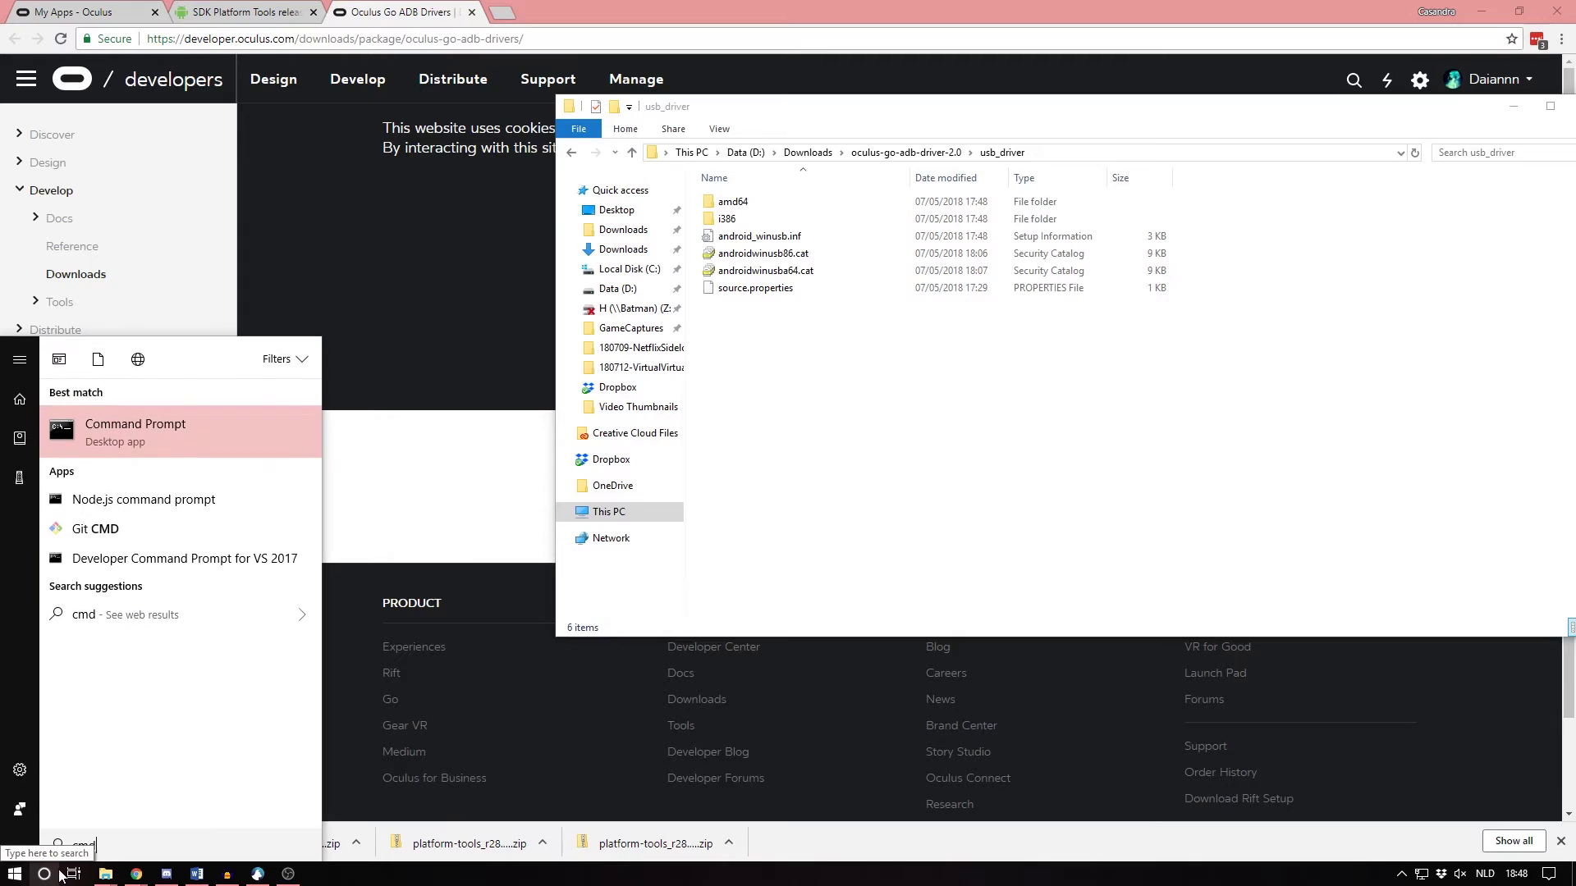
{"action": "right_click", "coordinate": [180, 426]}
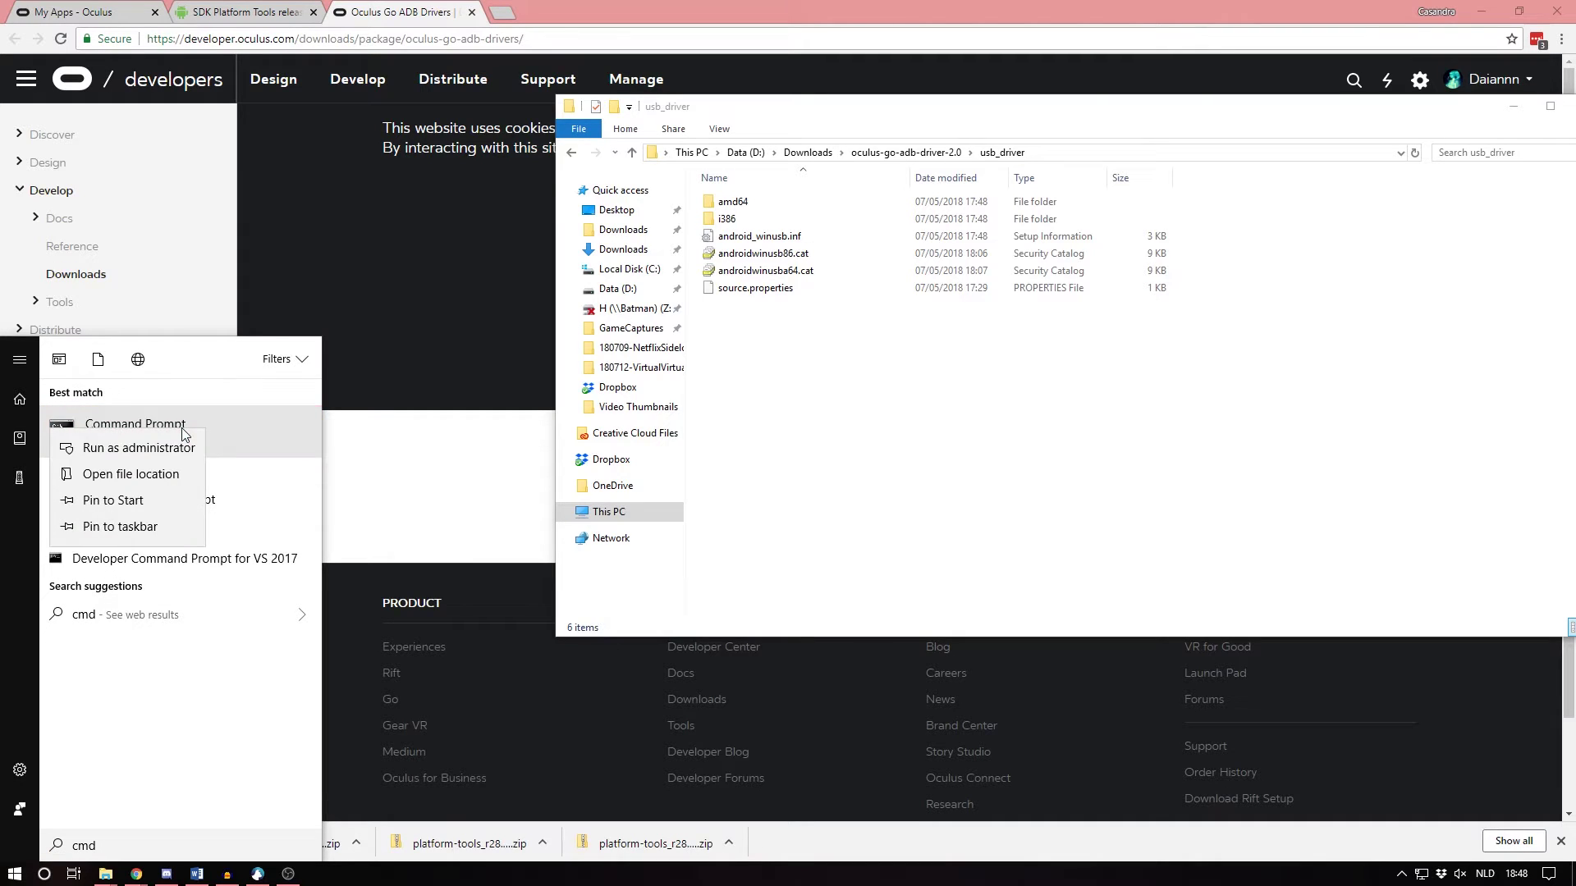
{"action": "left_click", "coordinate": [146, 450]}
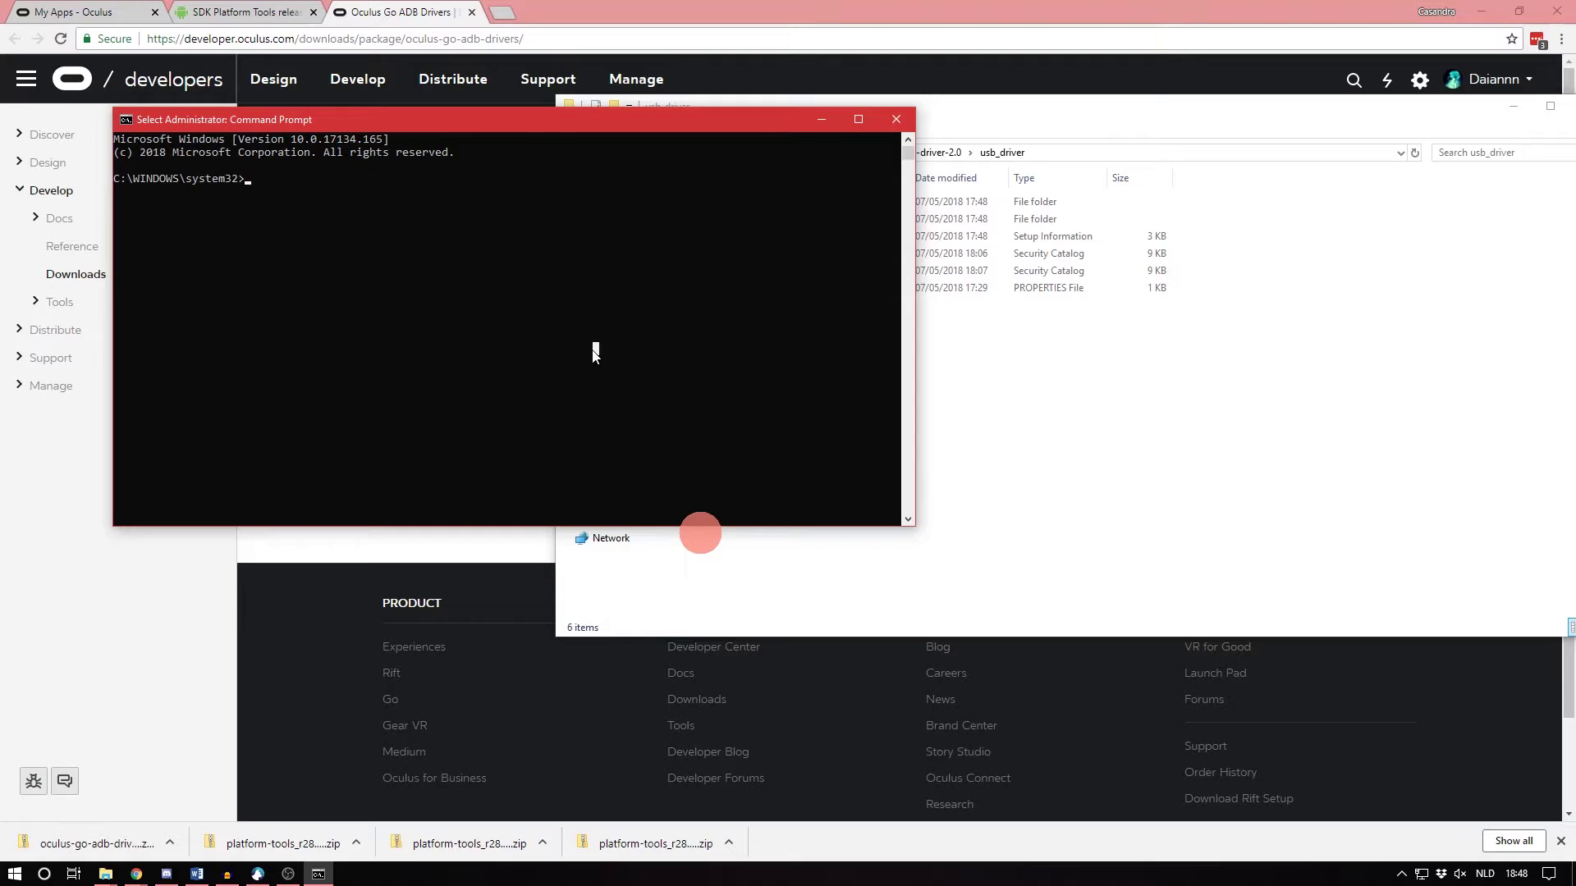
{"action": "type", "text": "adb devices"}
{"action": "key", "text": "Return"}
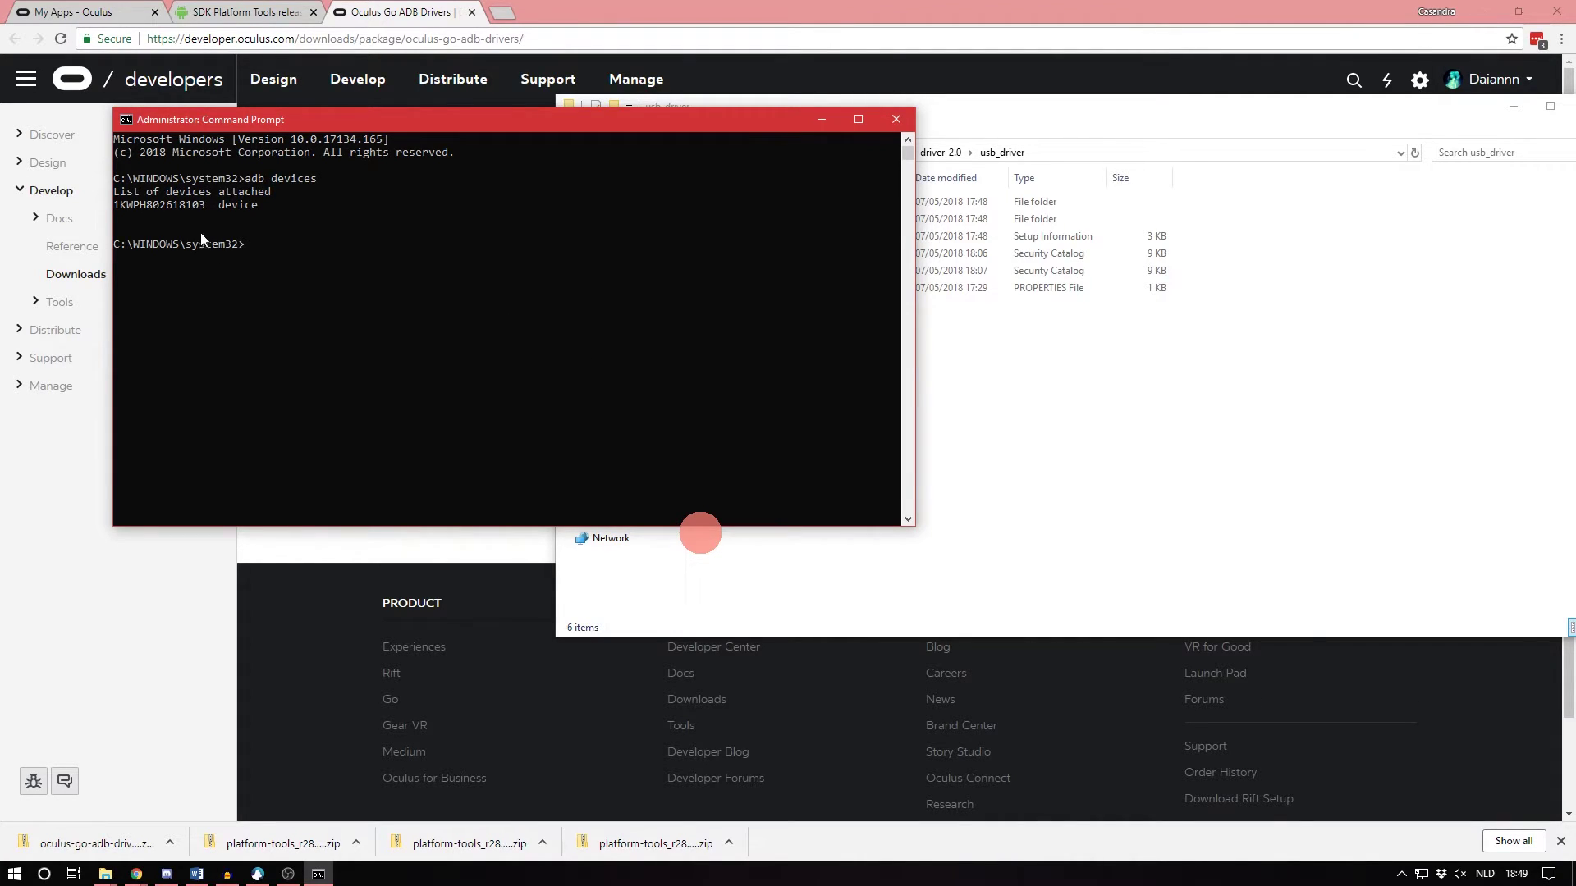
{"action": "left_click_drag", "start_coordinate": [114, 205], "coordinate": [258, 211]}
{"action": "left_click", "coordinate": [259, 211]}
{"action": "left_click", "coordinate": [263, 246]}
Step: Run adb help and examine the Android Debug Bridge version, install location and available commands in its output
{"action": "type", "text": "adb help"}
{"action": "key", "text": "Return"}
{"action": "scroll", "coordinate": [324, 329], "scroll_direction": "up", "scroll_amount": 15}
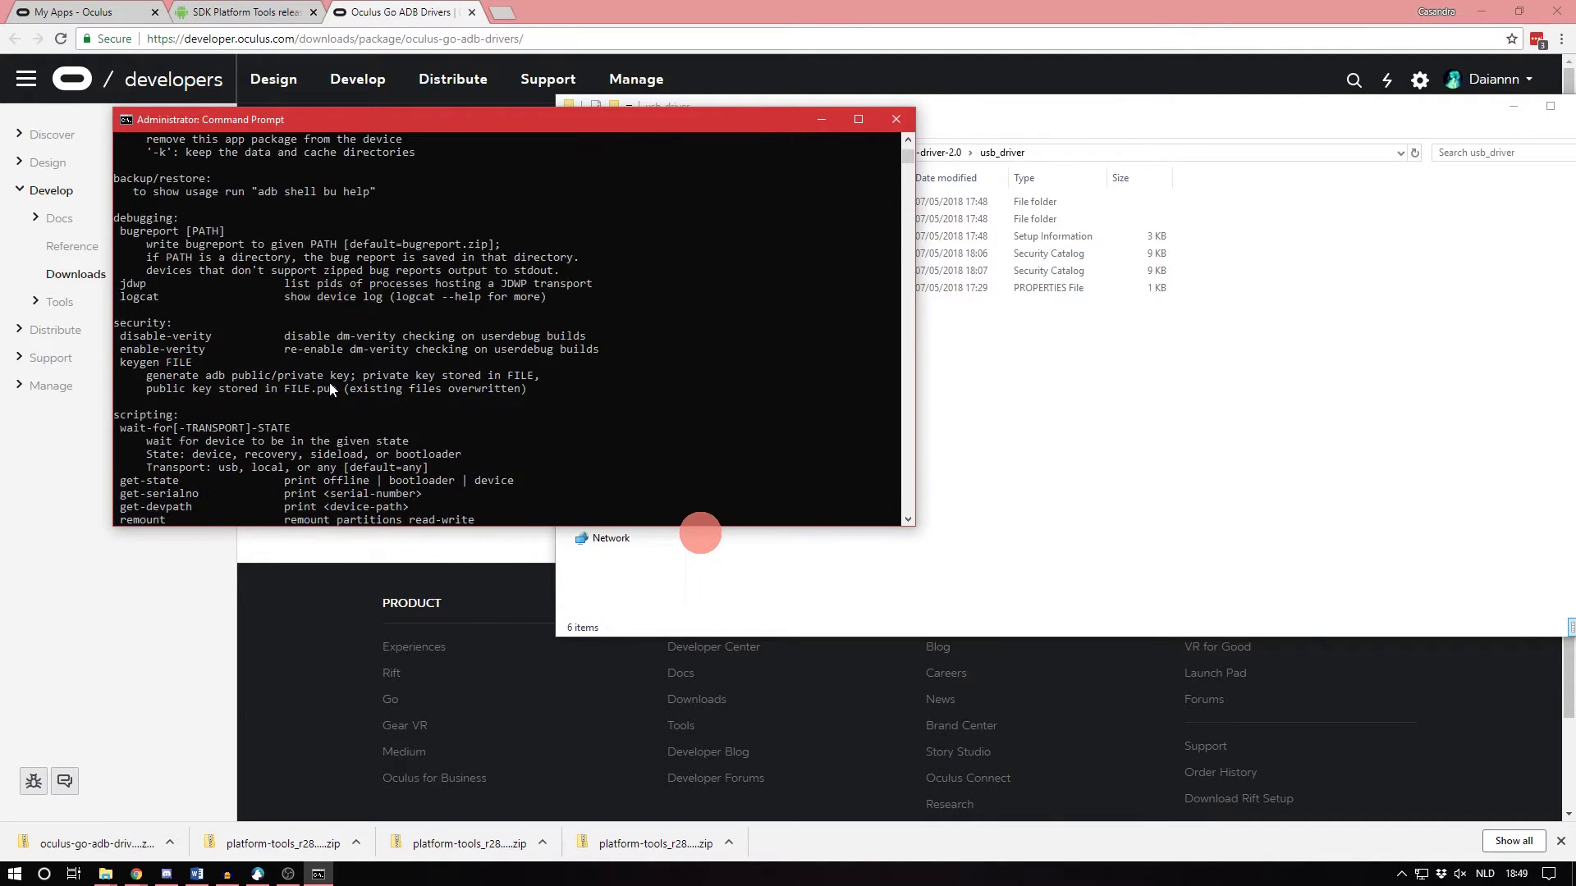
{"action": "scroll", "coordinate": [328, 388], "scroll_direction": "up", "scroll_amount": 20}
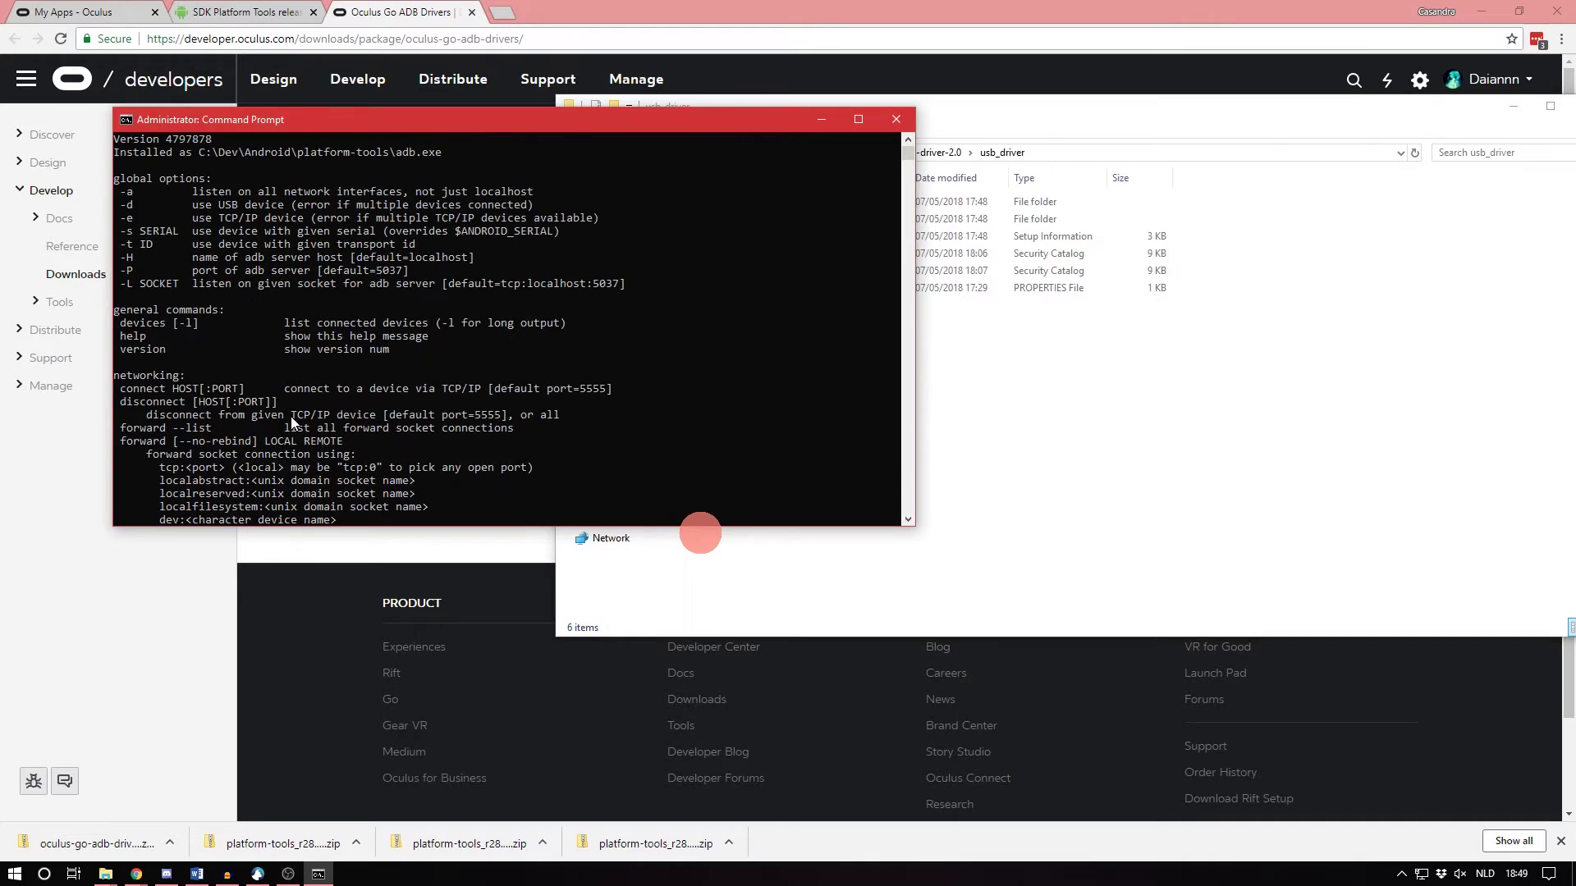
{"action": "scroll", "coordinate": [290, 417], "scroll_direction": "up", "scroll_amount": 3}
{"action": "left_click", "coordinate": [346, 257]}
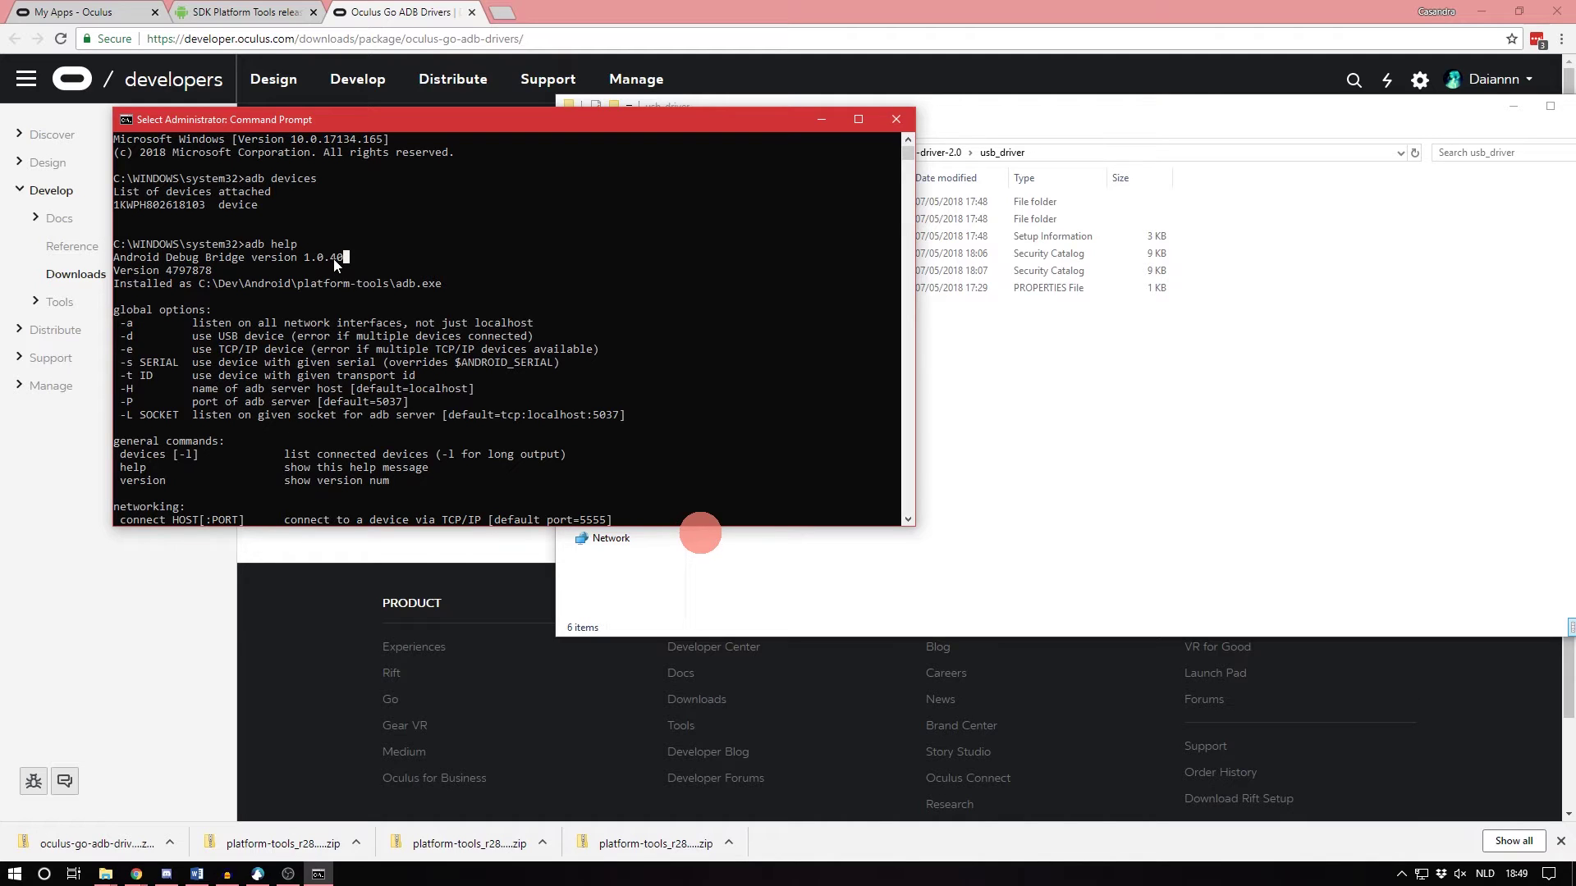
{"action": "scroll", "coordinate": [407, 348], "scroll_direction": "down", "scroll_amount": 10}
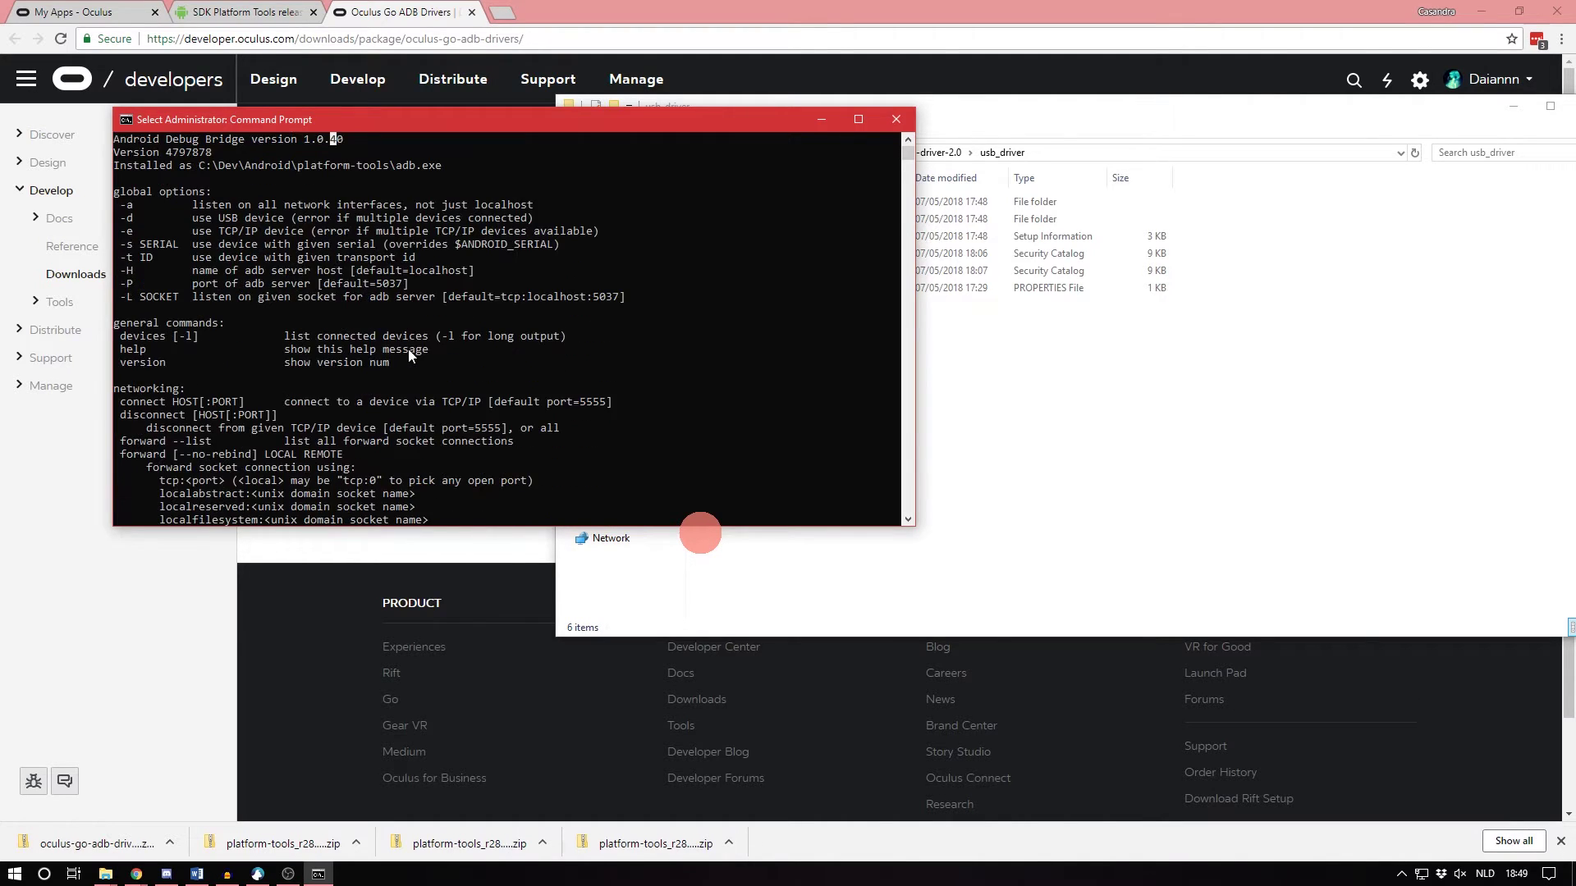
{"action": "scroll", "coordinate": [407, 348], "scroll_direction": "down", "scroll_amount": 15}
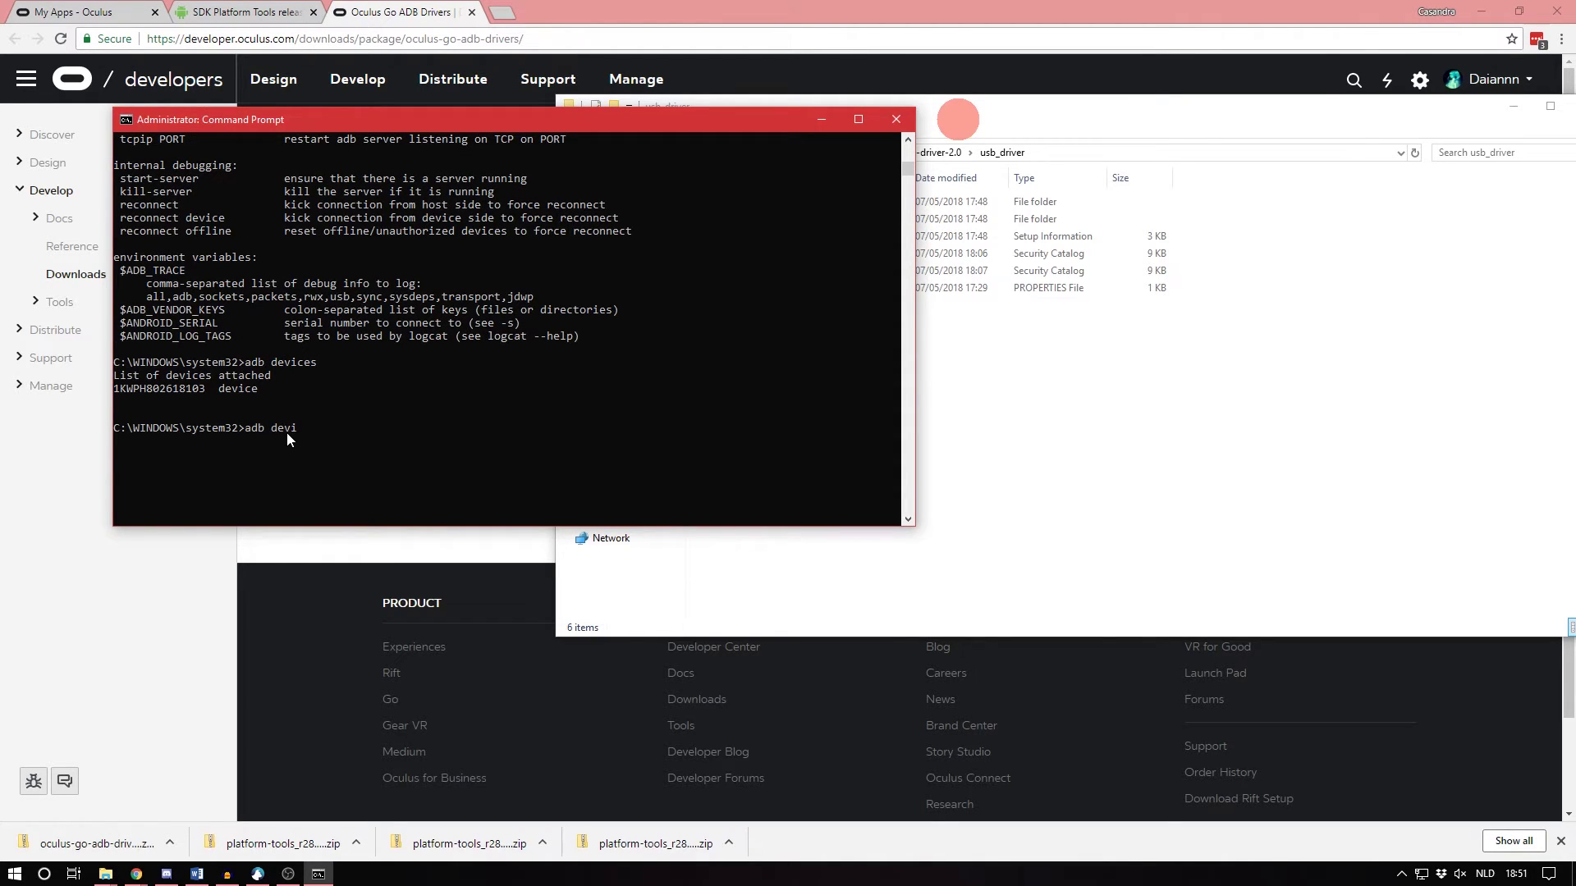
Step: Run adb devices again to check the headset connection
{"action": "type", "text": "ces"}
{"action": "key", "text": "Return"}
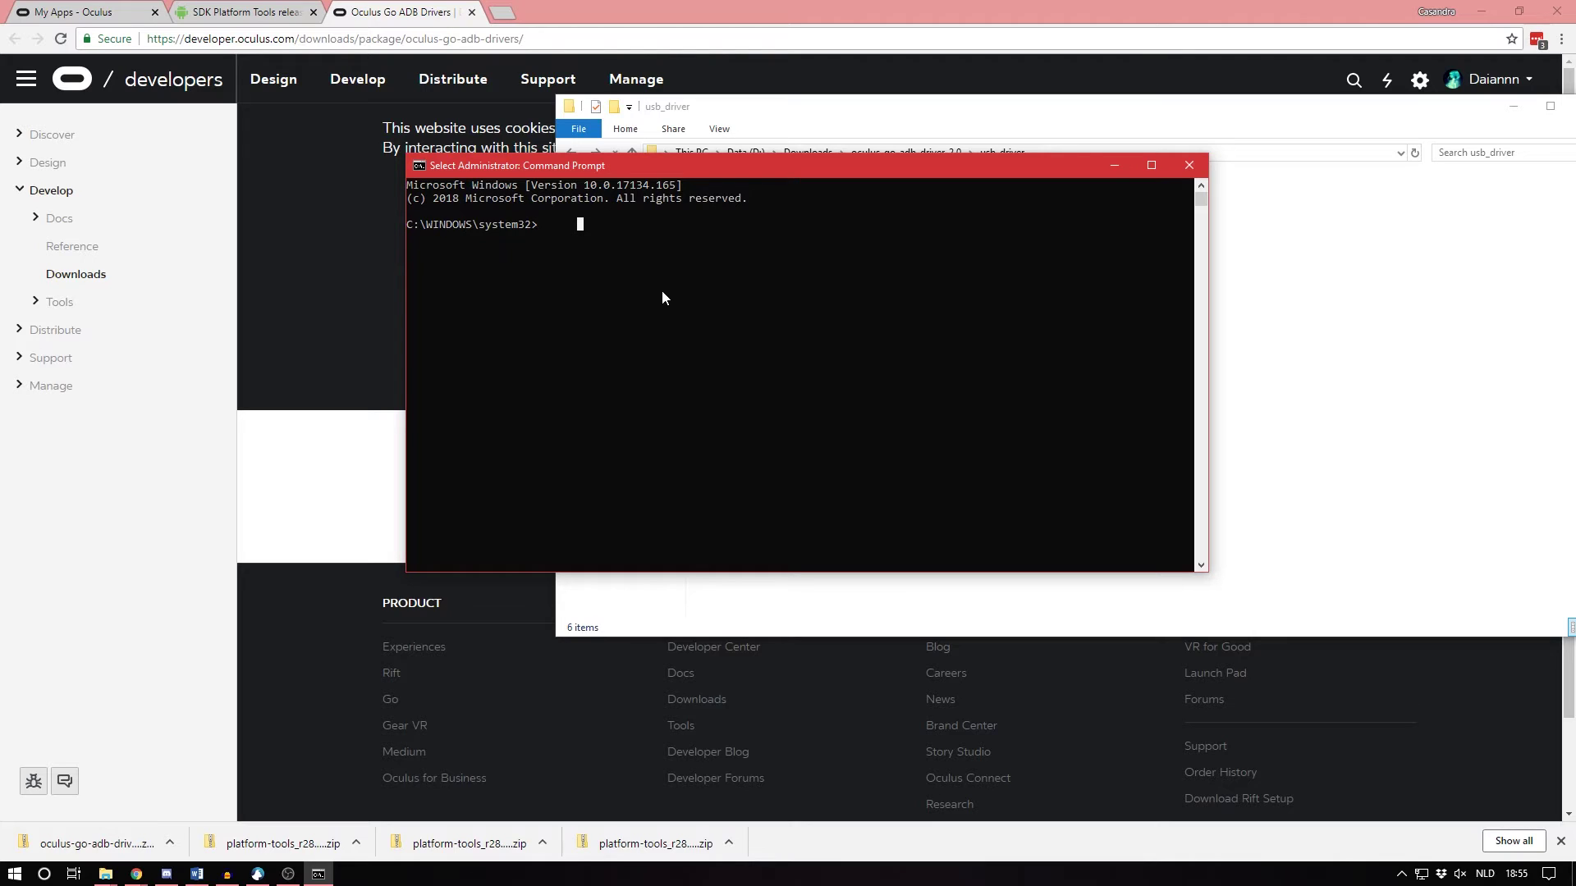
Step: Switch the Command Prompt's working directory to D:\Downloads\APK on the D: drive
{"action": "type", "text": "cd D"}
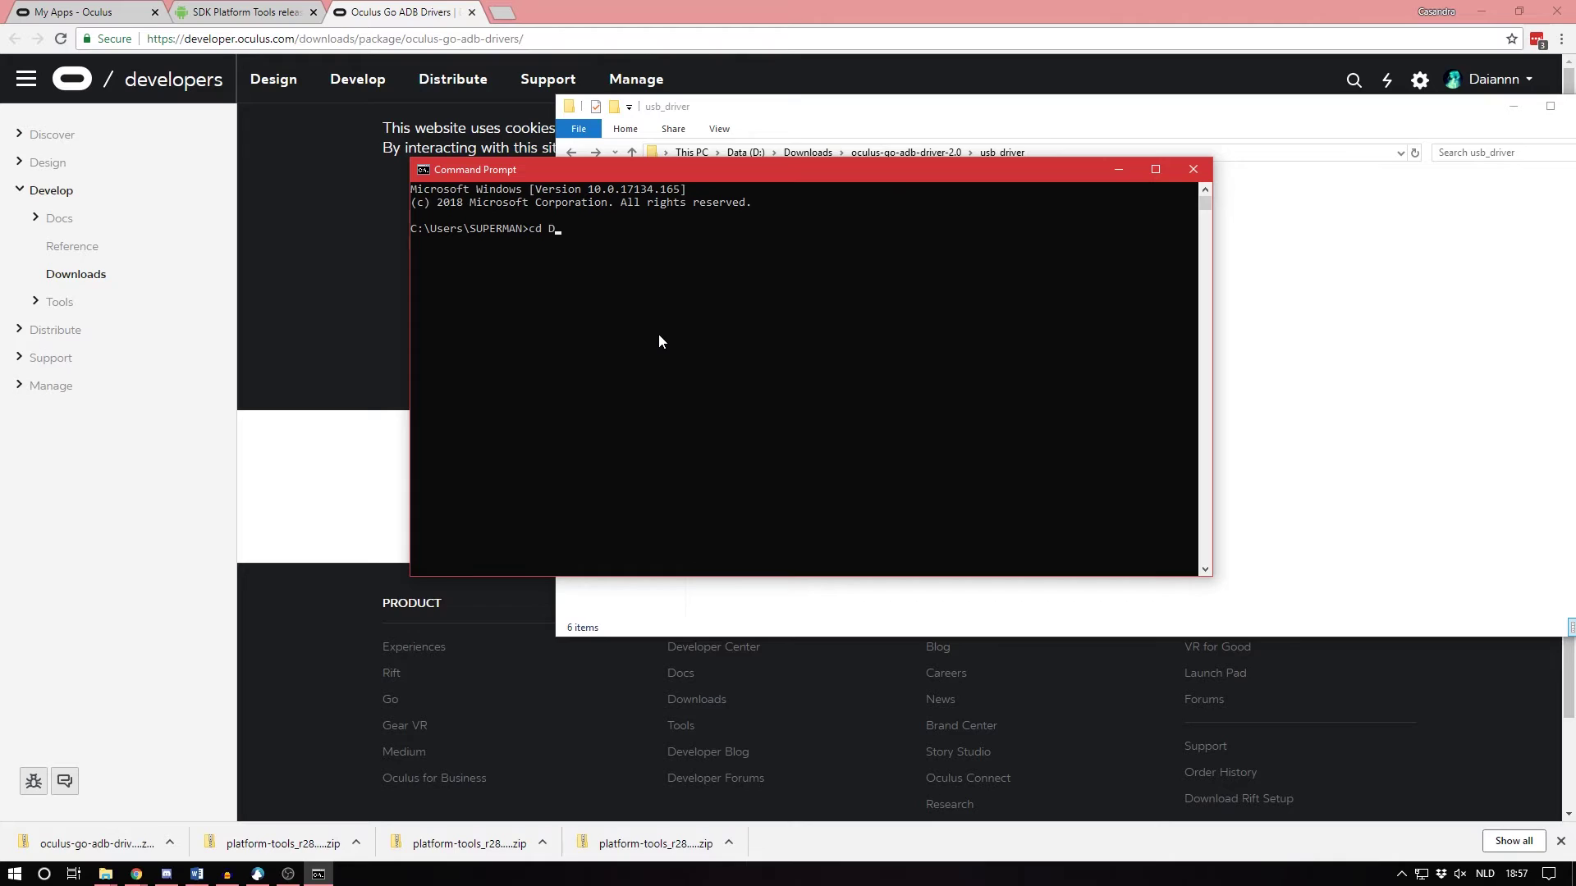
{"action": "type", "text": ":\\Downloads\\APK"}
{"action": "key", "text": "Return"}
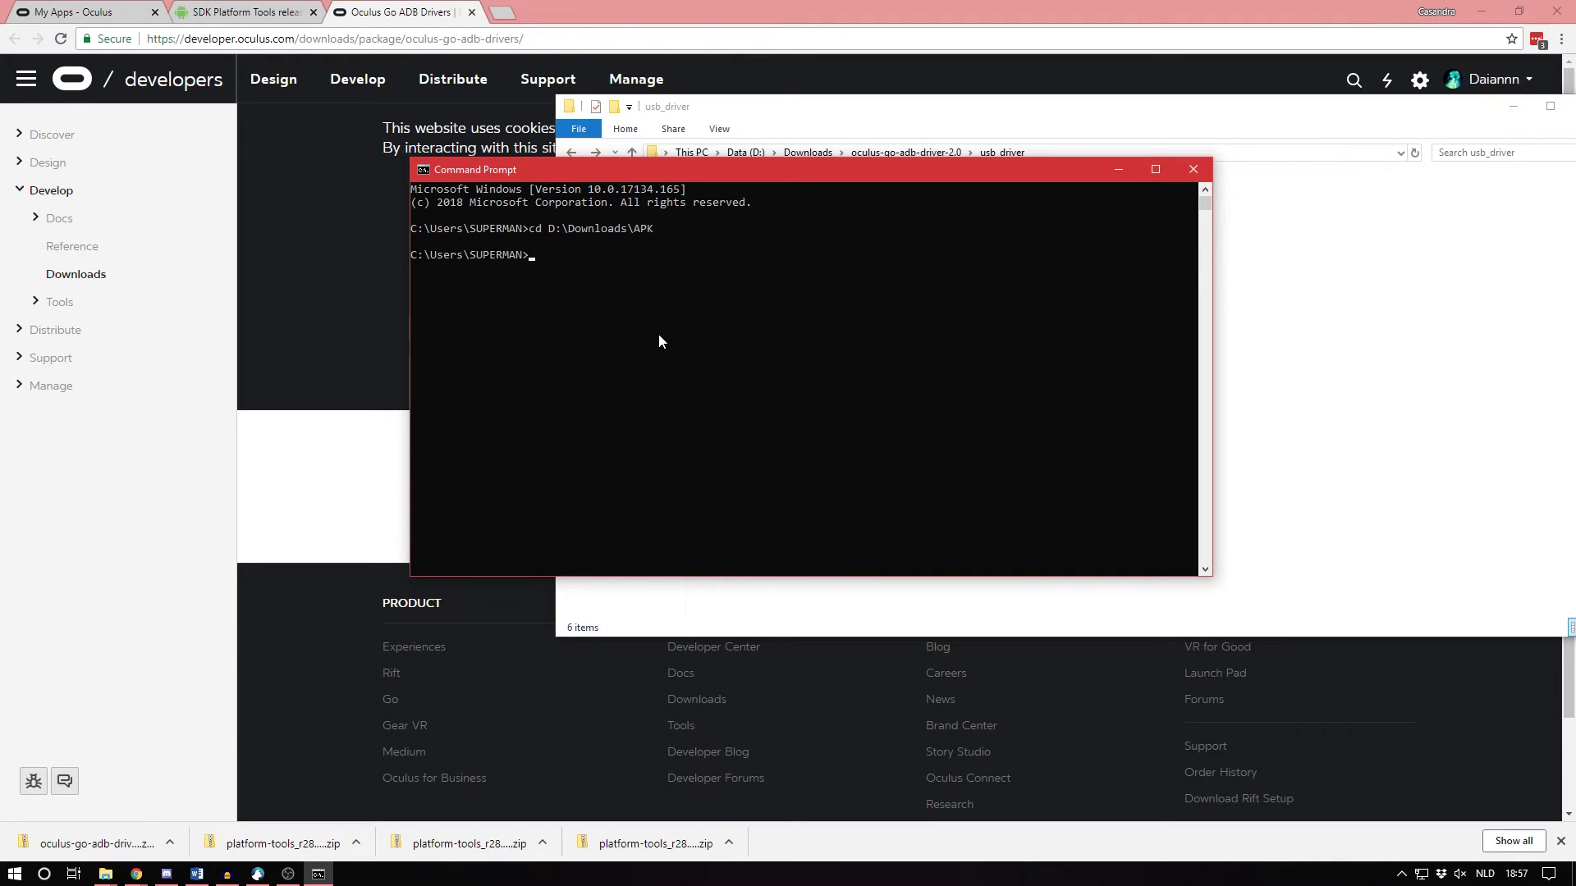
{"action": "type", "text": "D:"}
{"action": "key", "text": "Return"}
Step: Install "Netflix_v6.5.2 build 28341_apkpure.com.apk" on the headset with adb install
{"action": "type", "text": "adb install \"N"}
{"action": "key", "text": "Tab"}
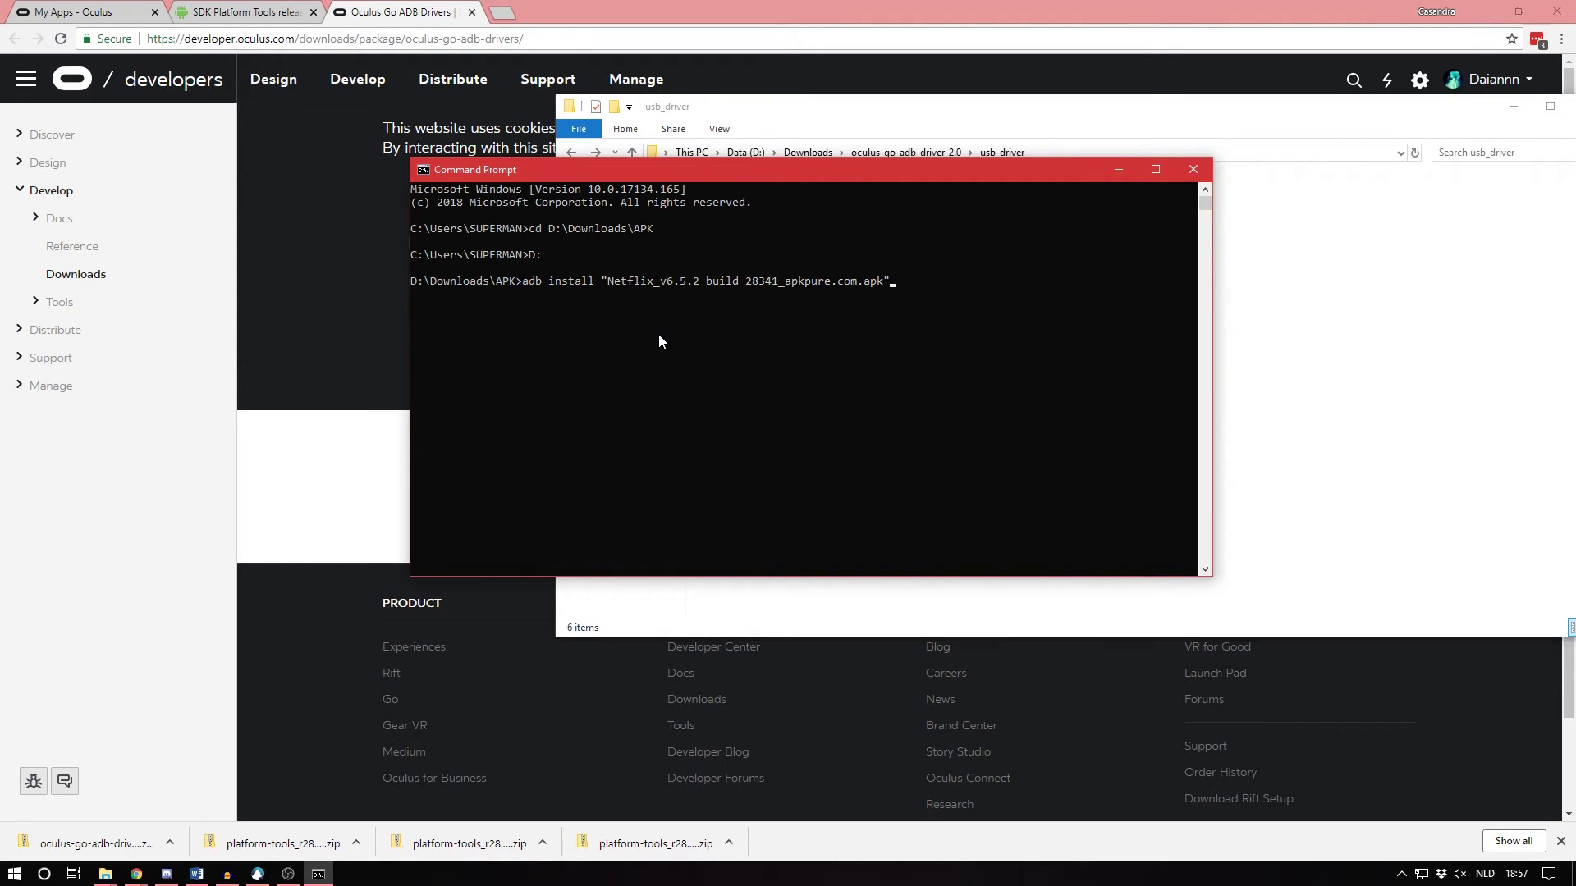
{"action": "key", "text": "Return"}
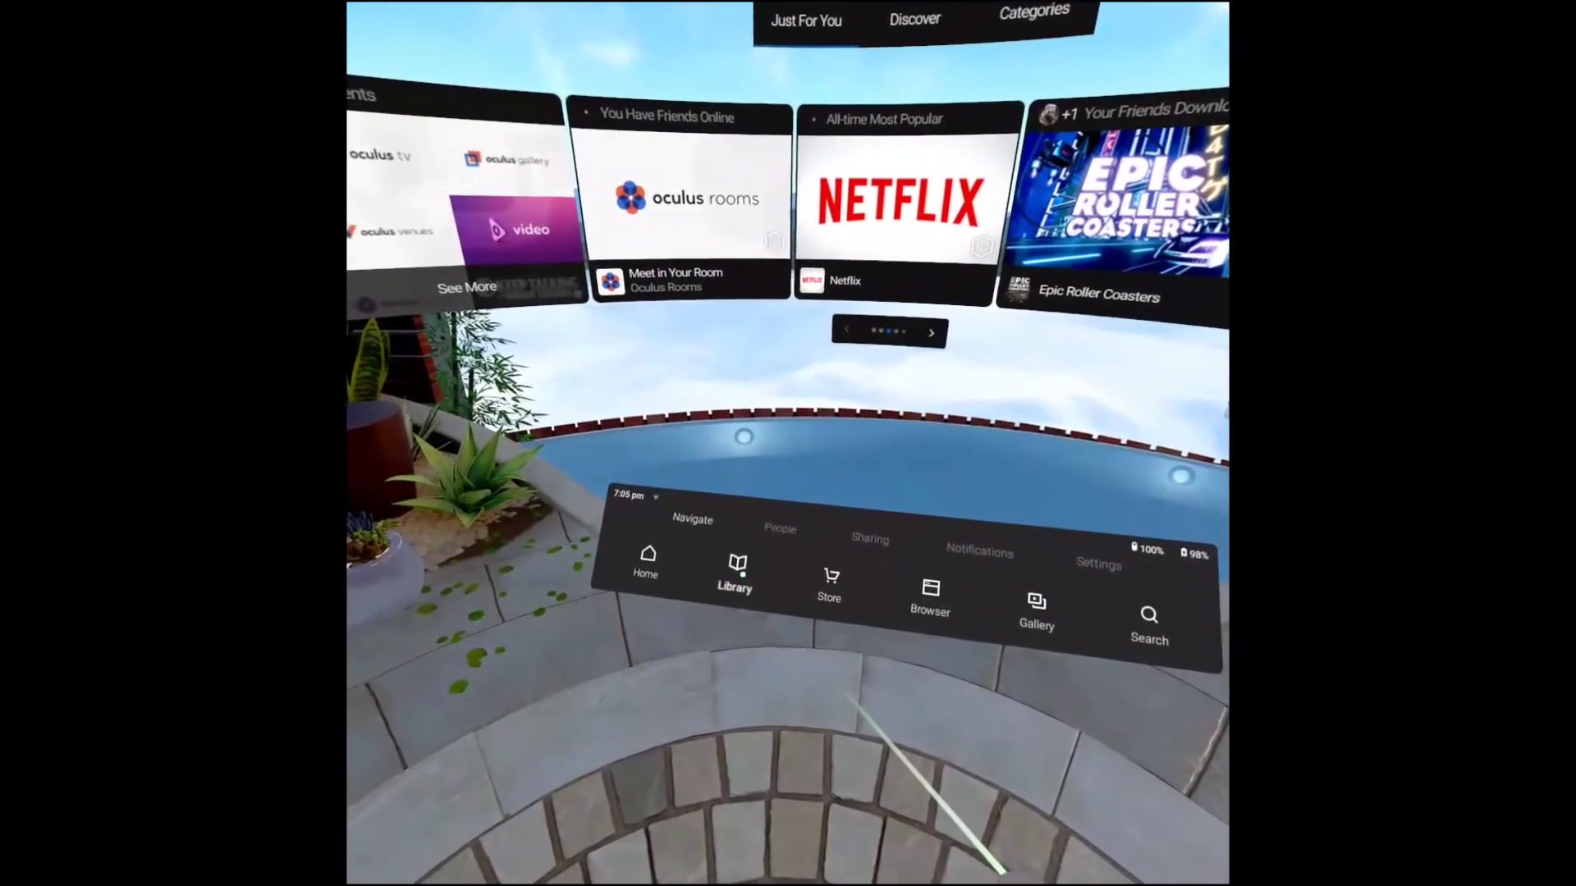
Step: Switch to the Oculus Go headset's Library and show the apps from Unknown Sources
{"action": "left_click", "coordinate": [737, 574]}
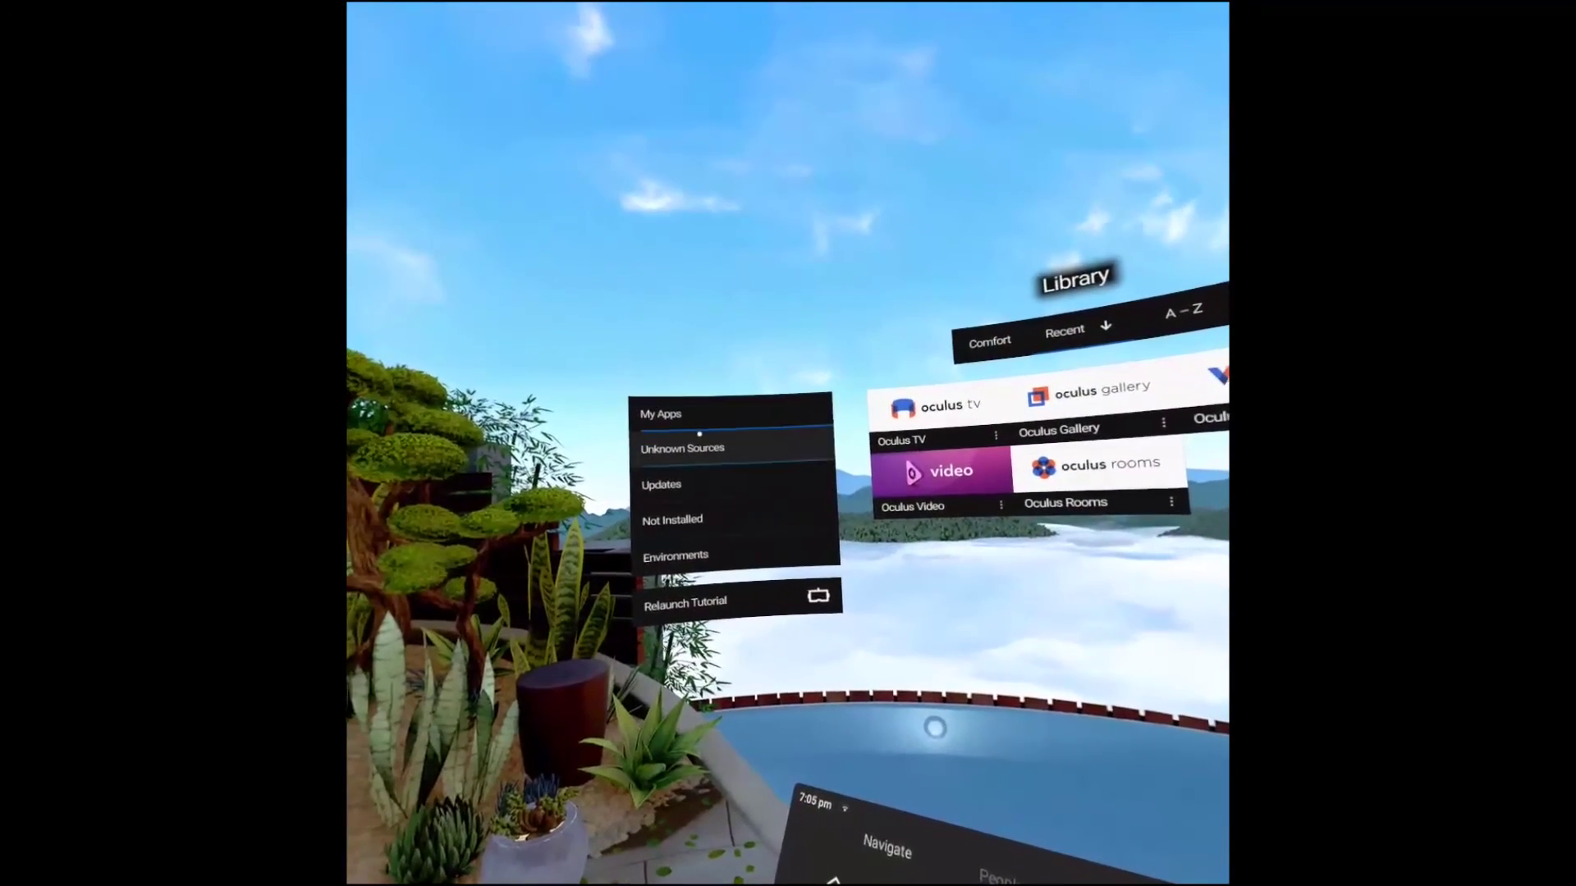
{"action": "left_click", "coordinate": [673, 436]}
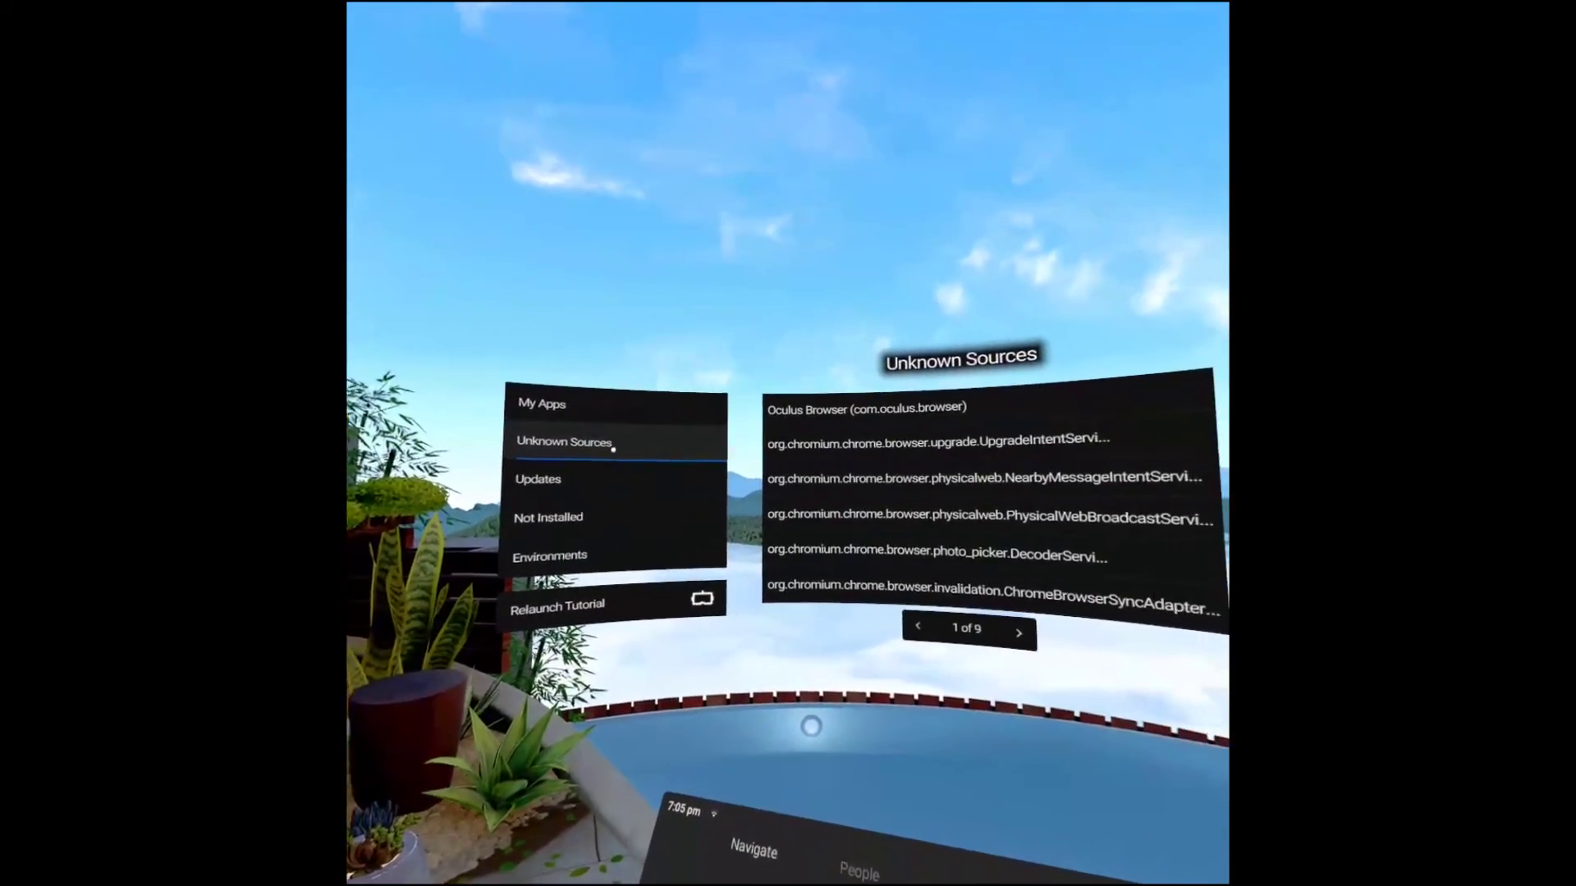
Step: Browse the pages of Unknown Sources in the headset's Library and check the Headjack guide's instructions for running a sideloaded app
{"action": "left_click", "coordinate": [821, 613]}
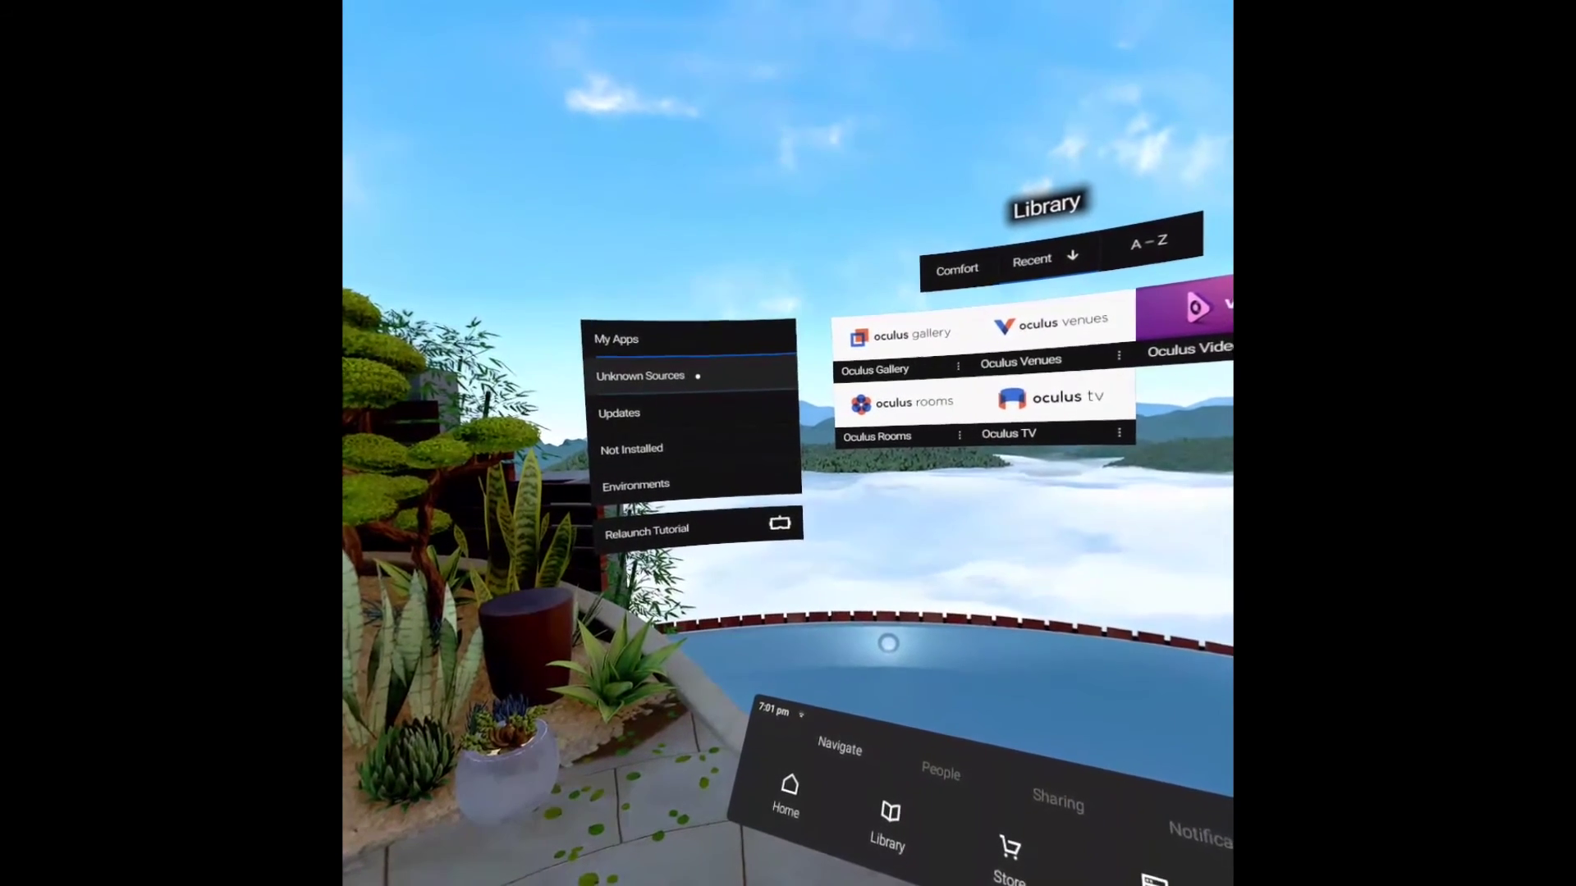
{"action": "left_click", "coordinate": [693, 379]}
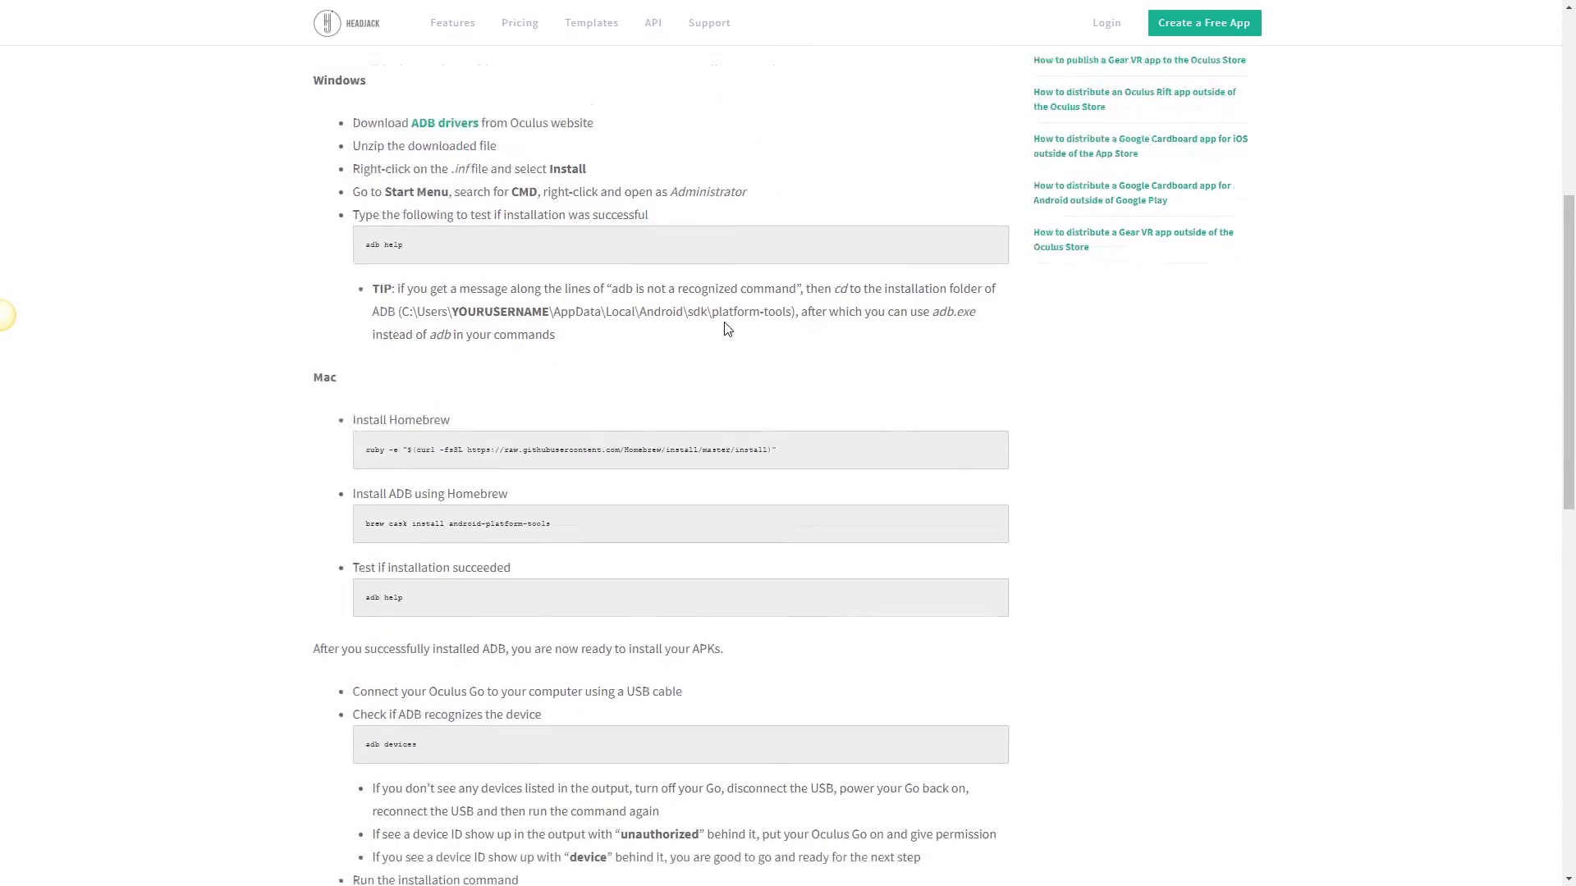
{"action": "scroll", "coordinate": [923, 355], "scroll_direction": "down", "scroll_amount": 6}
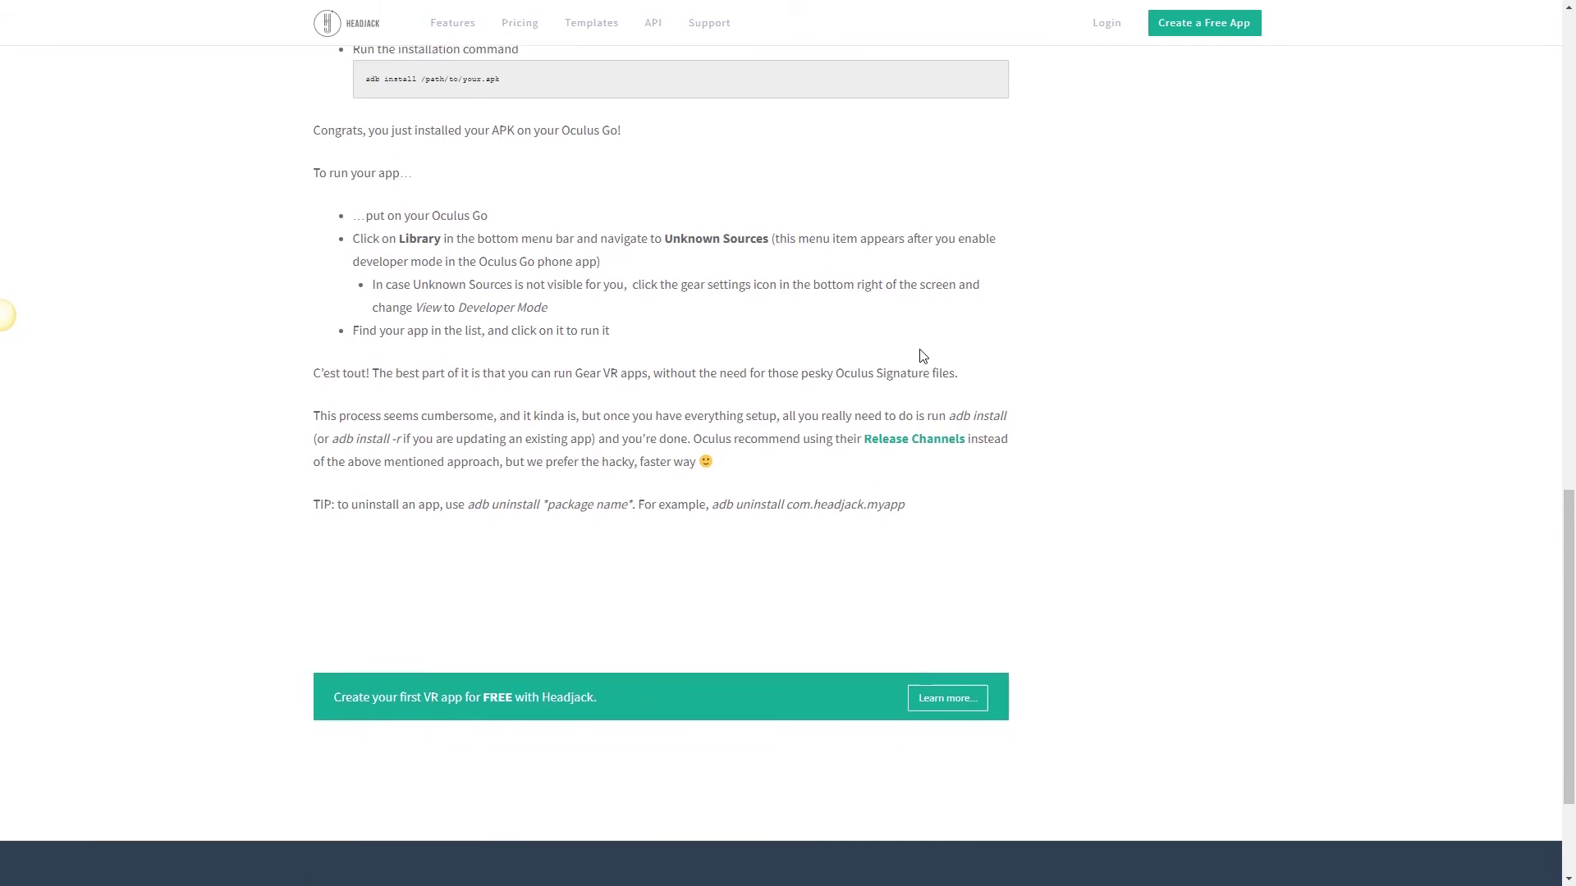
{"action": "scroll", "coordinate": [890, 373], "scroll_direction": "up", "scroll_amount": 7}
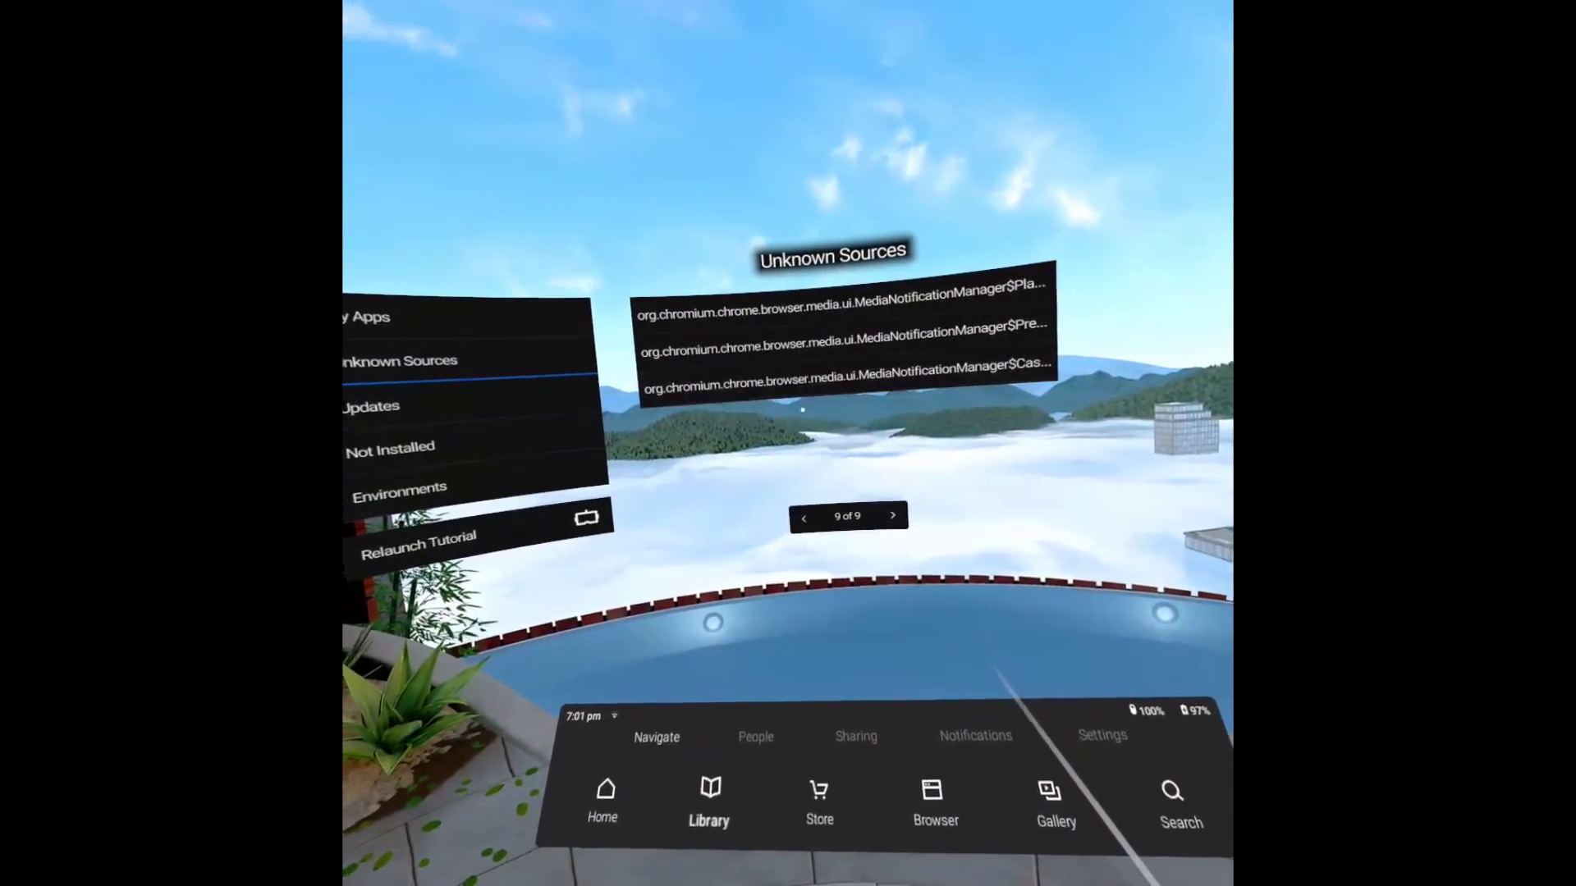
{"action": "left_click", "coordinate": [804, 515]}
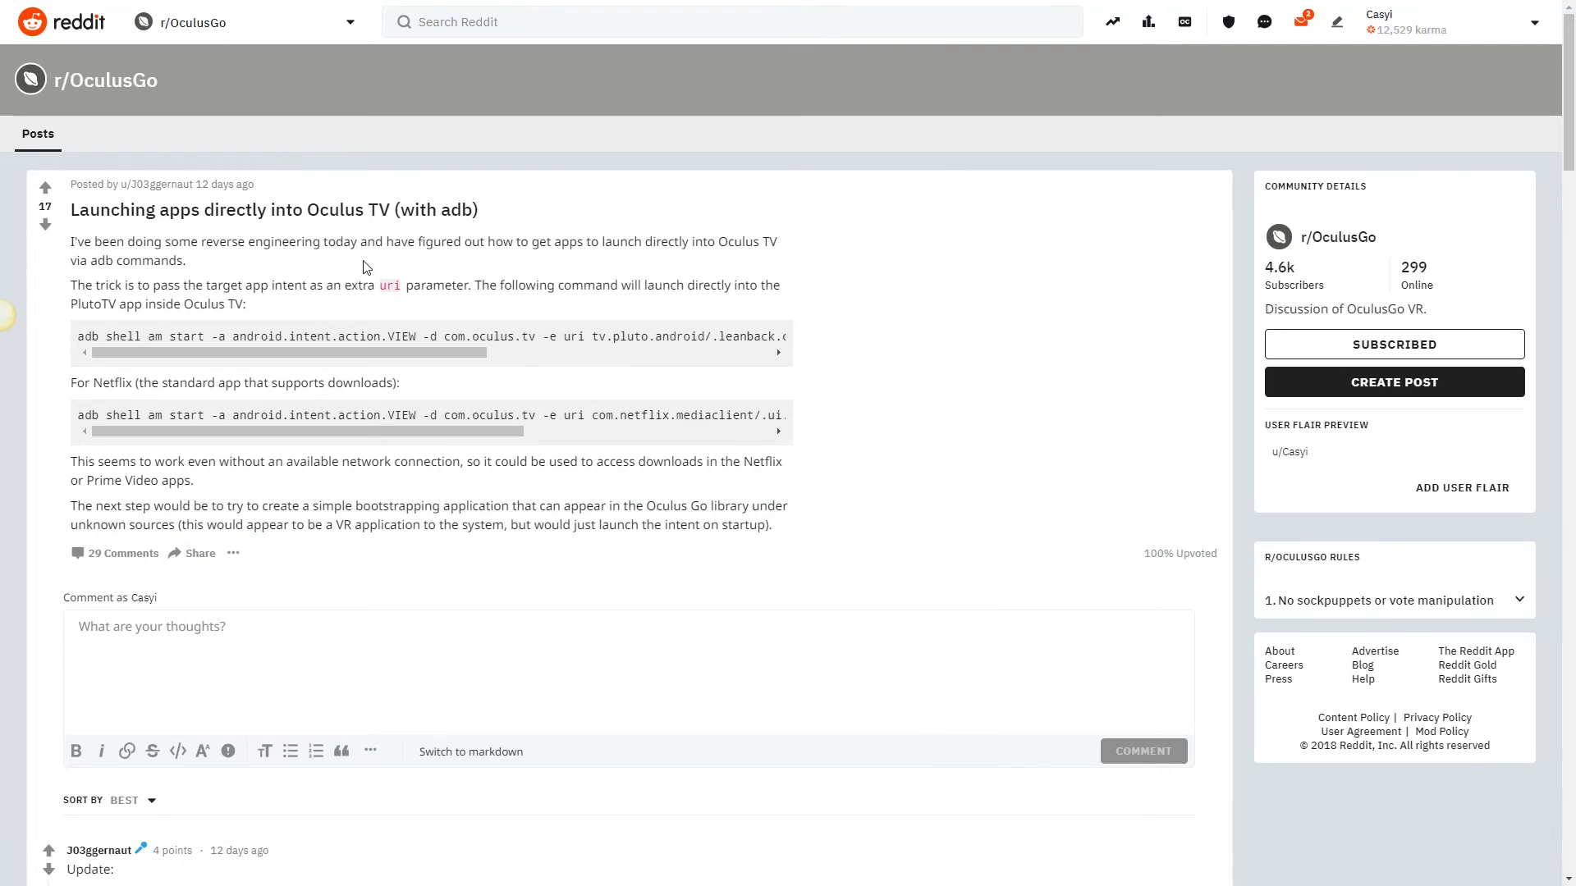
Step: Read the Reddit post on launching apps directly into Oculus TV with adb, including its Netflix command
{"action": "mouse_move", "coordinate": [176, 191]}
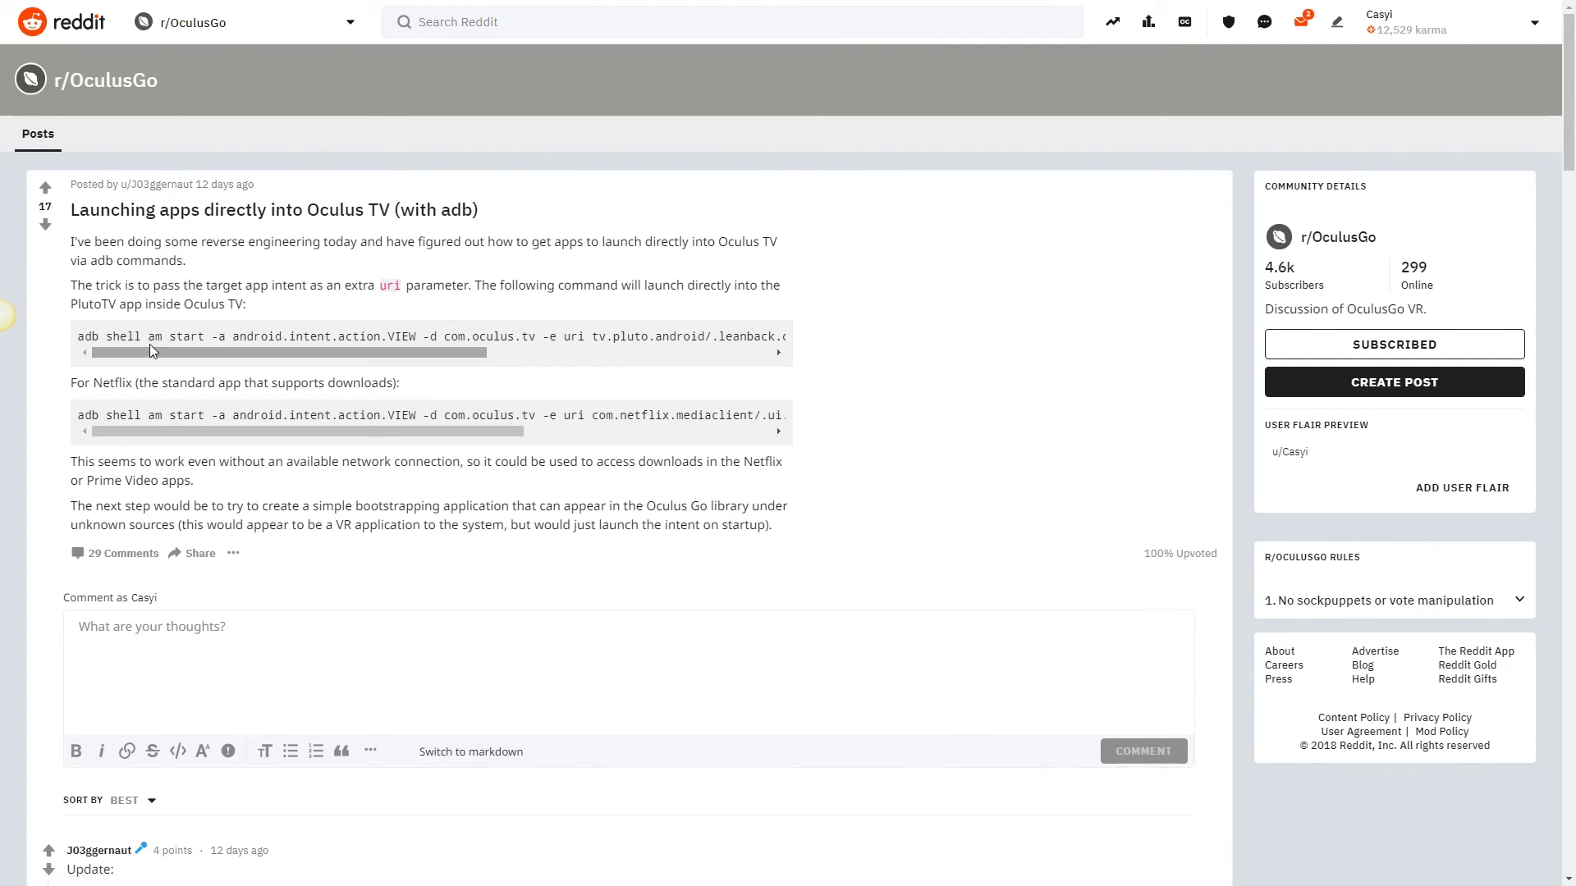
{"action": "left_click_drag", "start_coordinate": [182, 415], "coordinate": [458, 415]}
{"action": "left_click", "coordinate": [463, 463]}
{"action": "scroll", "coordinate": [464, 492], "scroll_direction": "down", "scroll_amount": 8}
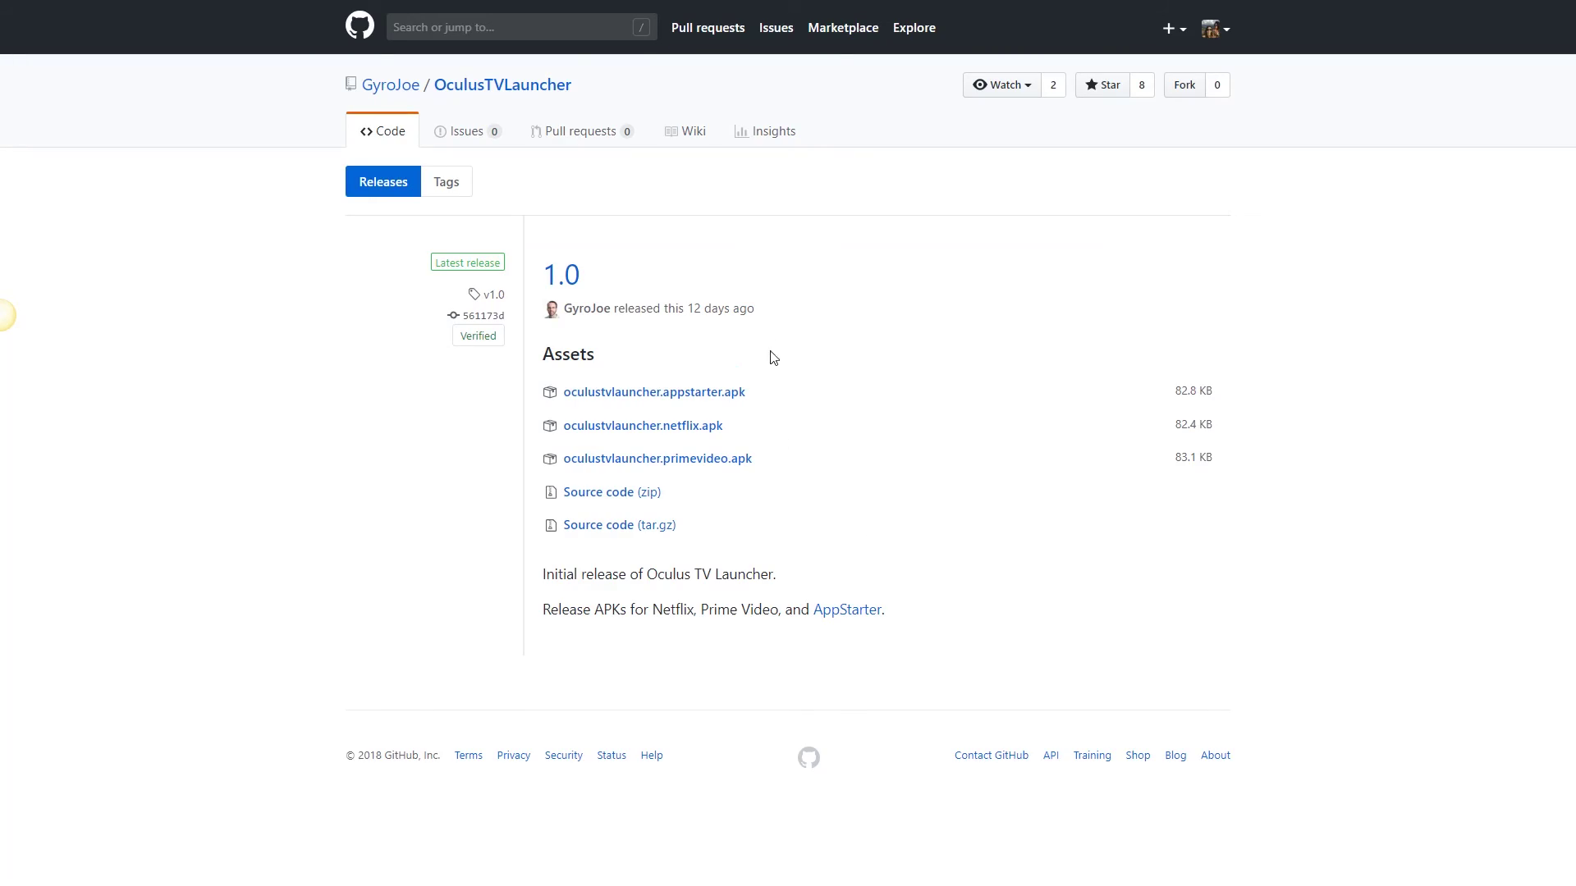
Step: Download oculustvlauncher.appstarter.apk from the OculusTVLauncher 1.0 release on GitHub and show the file in its folder
{"action": "left_click_drag", "start_coordinate": [615, 89], "coordinate": [444, 87]}
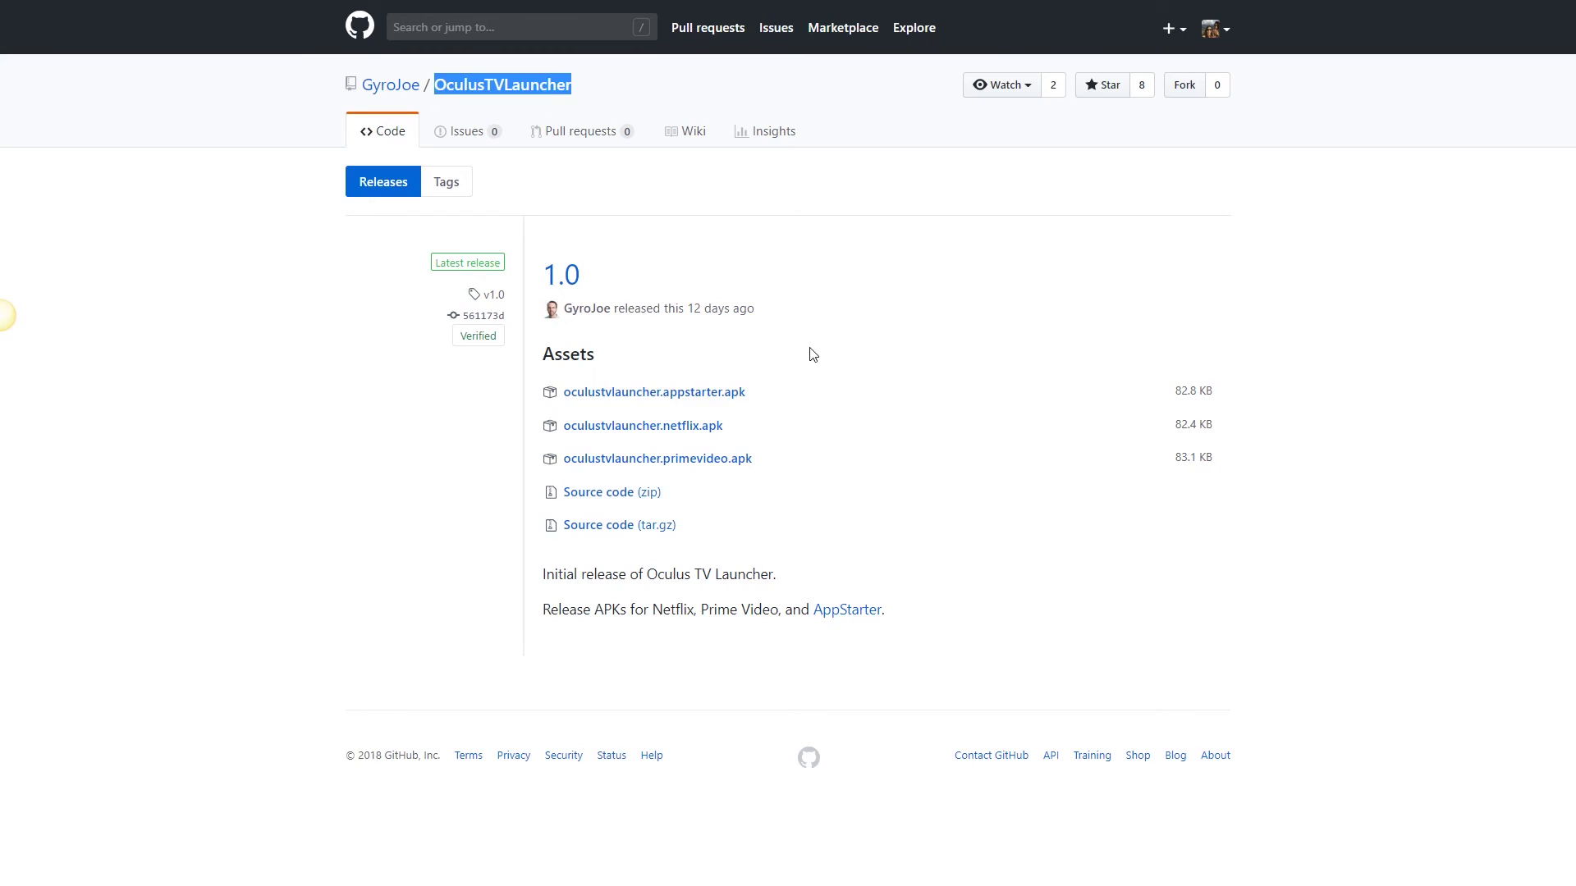
{"action": "left_click", "coordinate": [809, 354]}
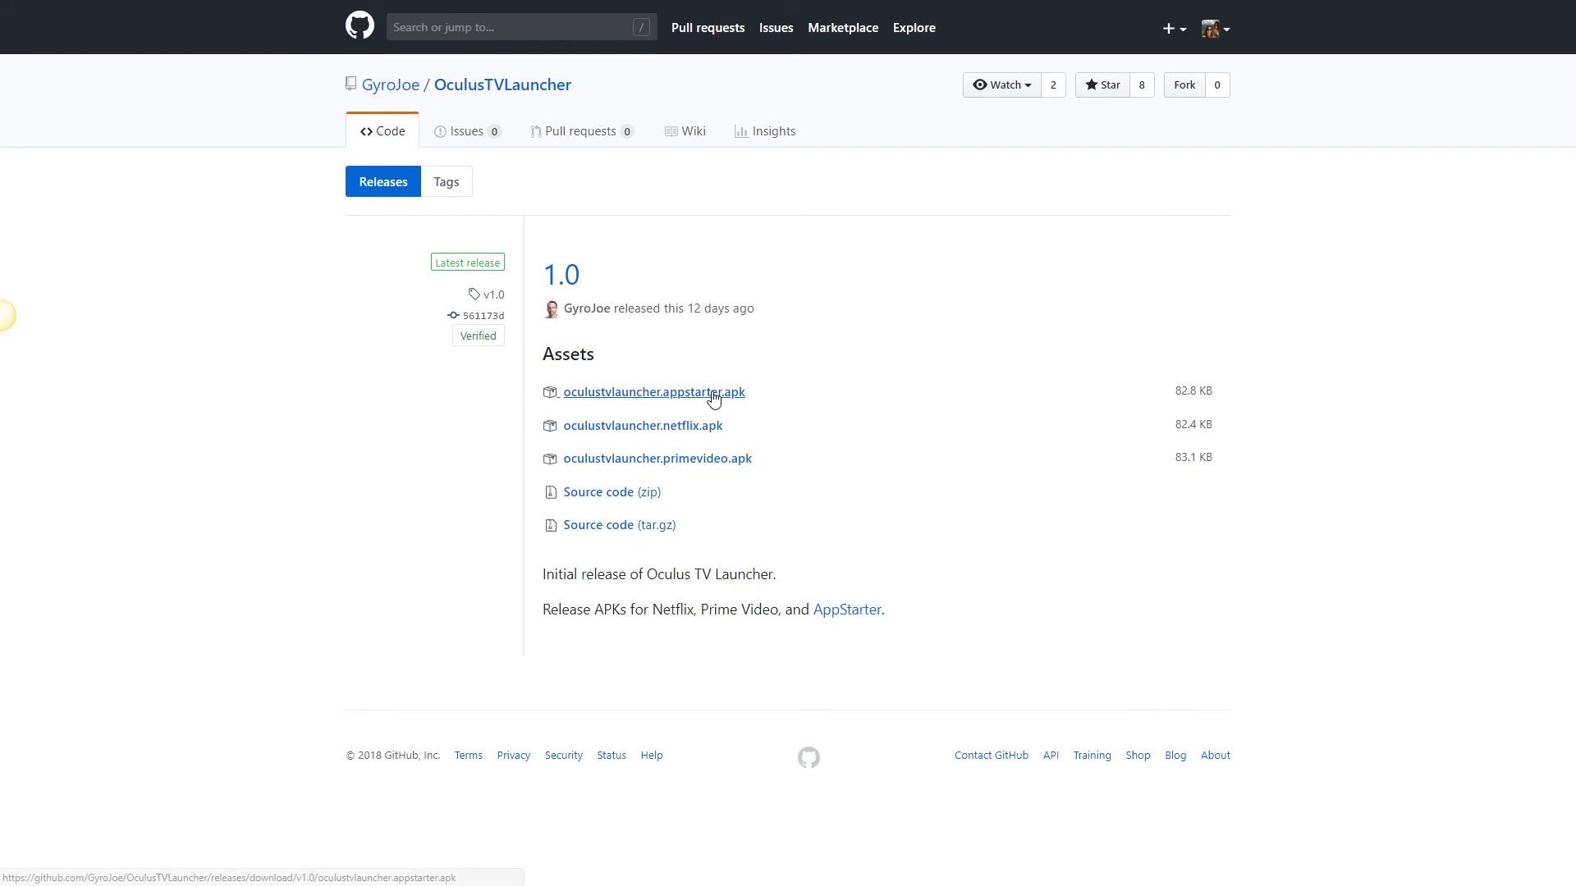
{"action": "left_click", "coordinate": [711, 395]}
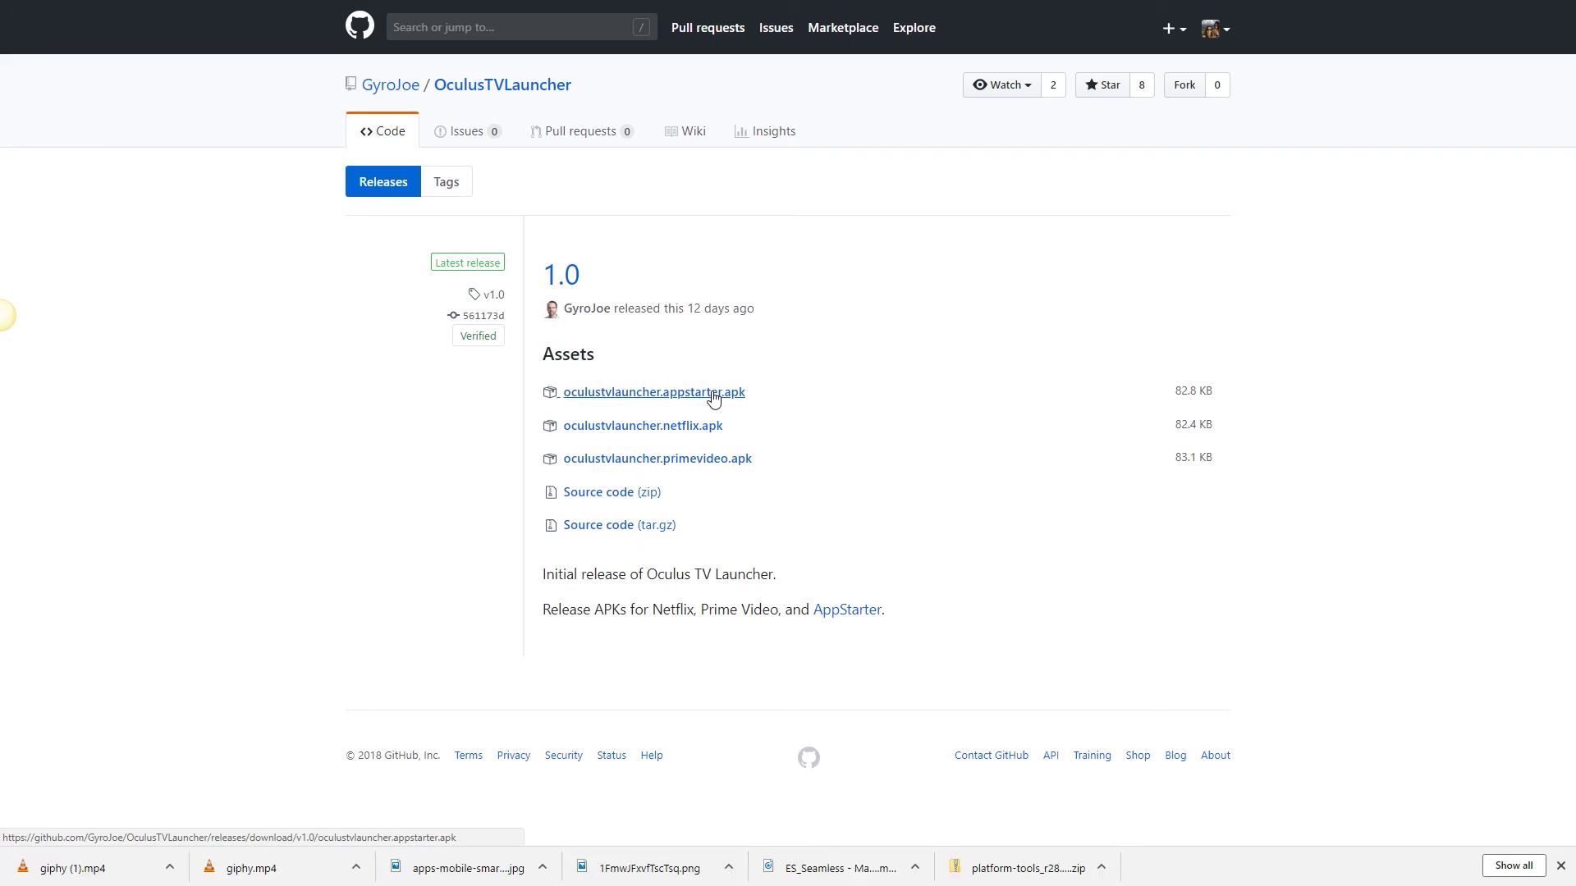
{"action": "left_click", "coordinate": [169, 869]}
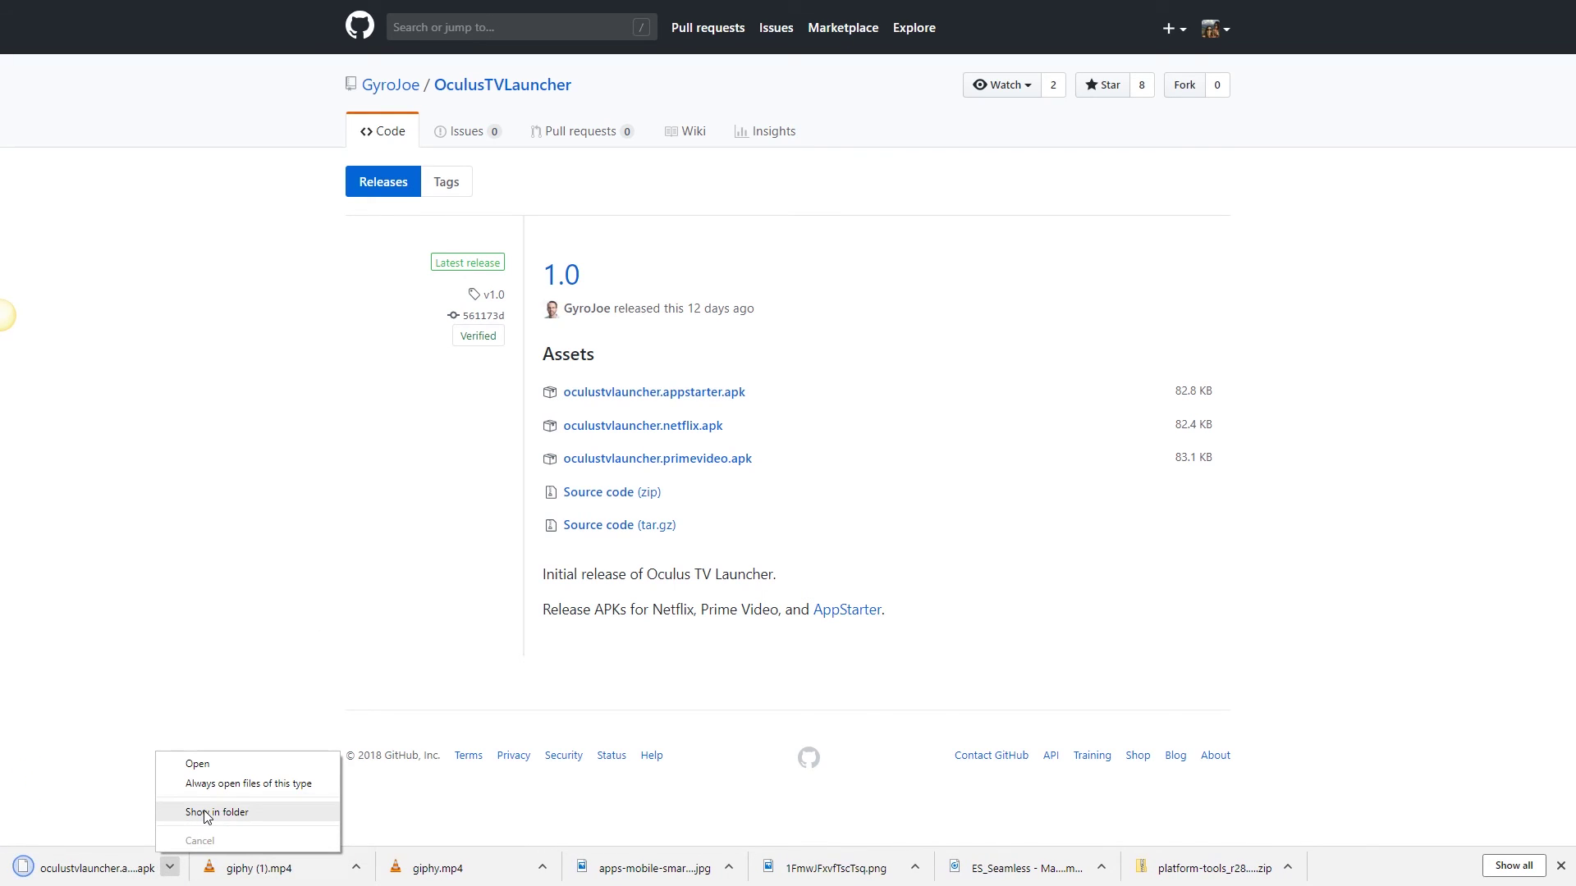
{"action": "left_click", "coordinate": [207, 811]}
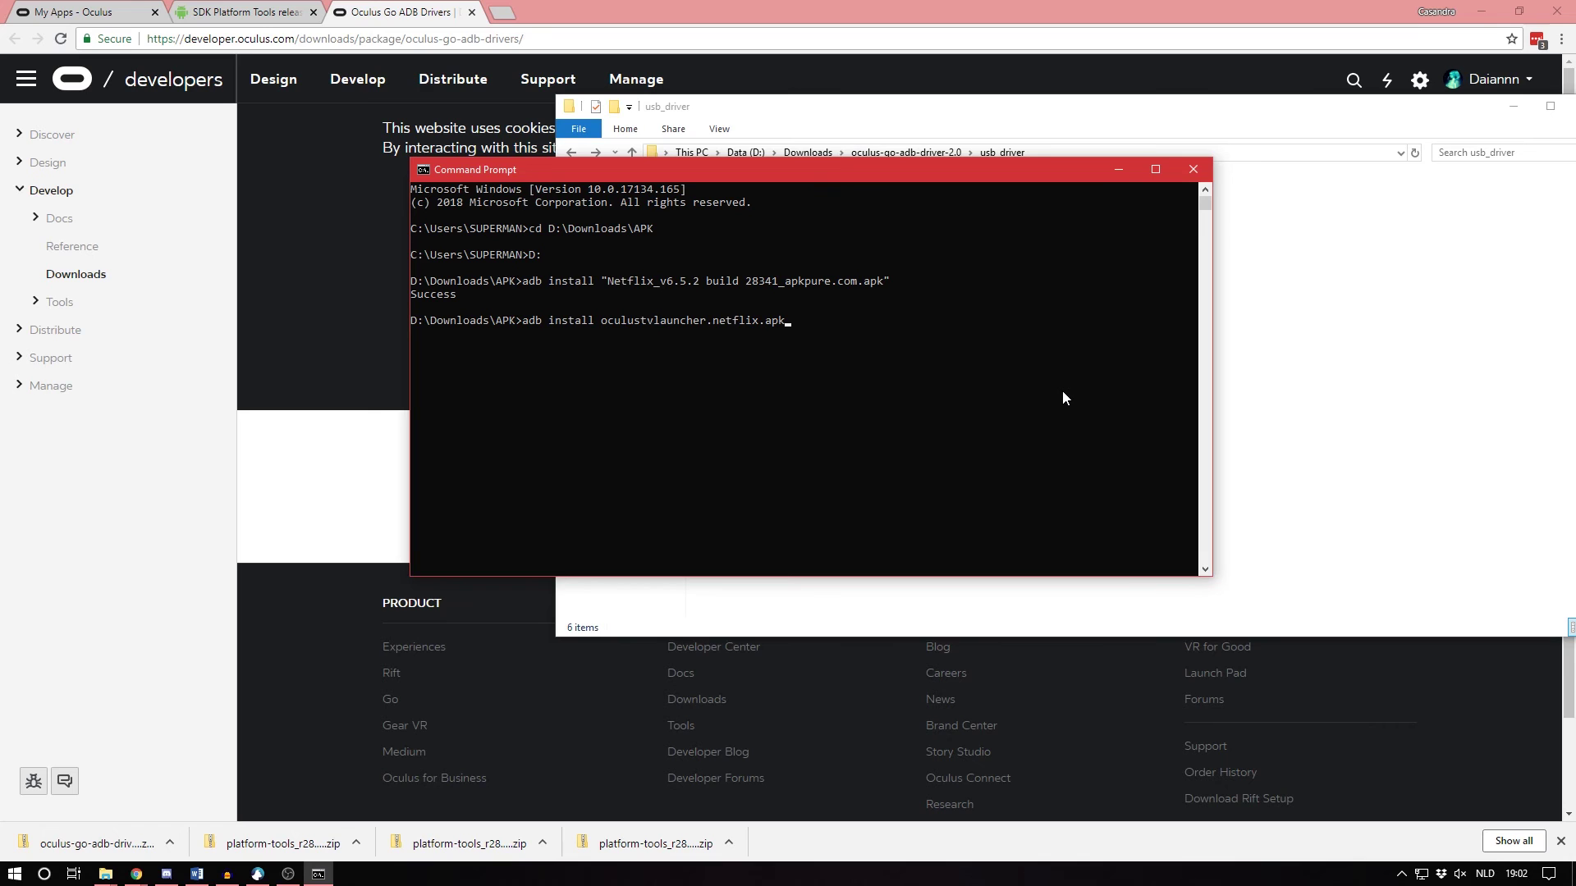
Step: Install oculustvlauncher.netflix.apk on the headset with adb install
{"action": "key", "text": "Return"}
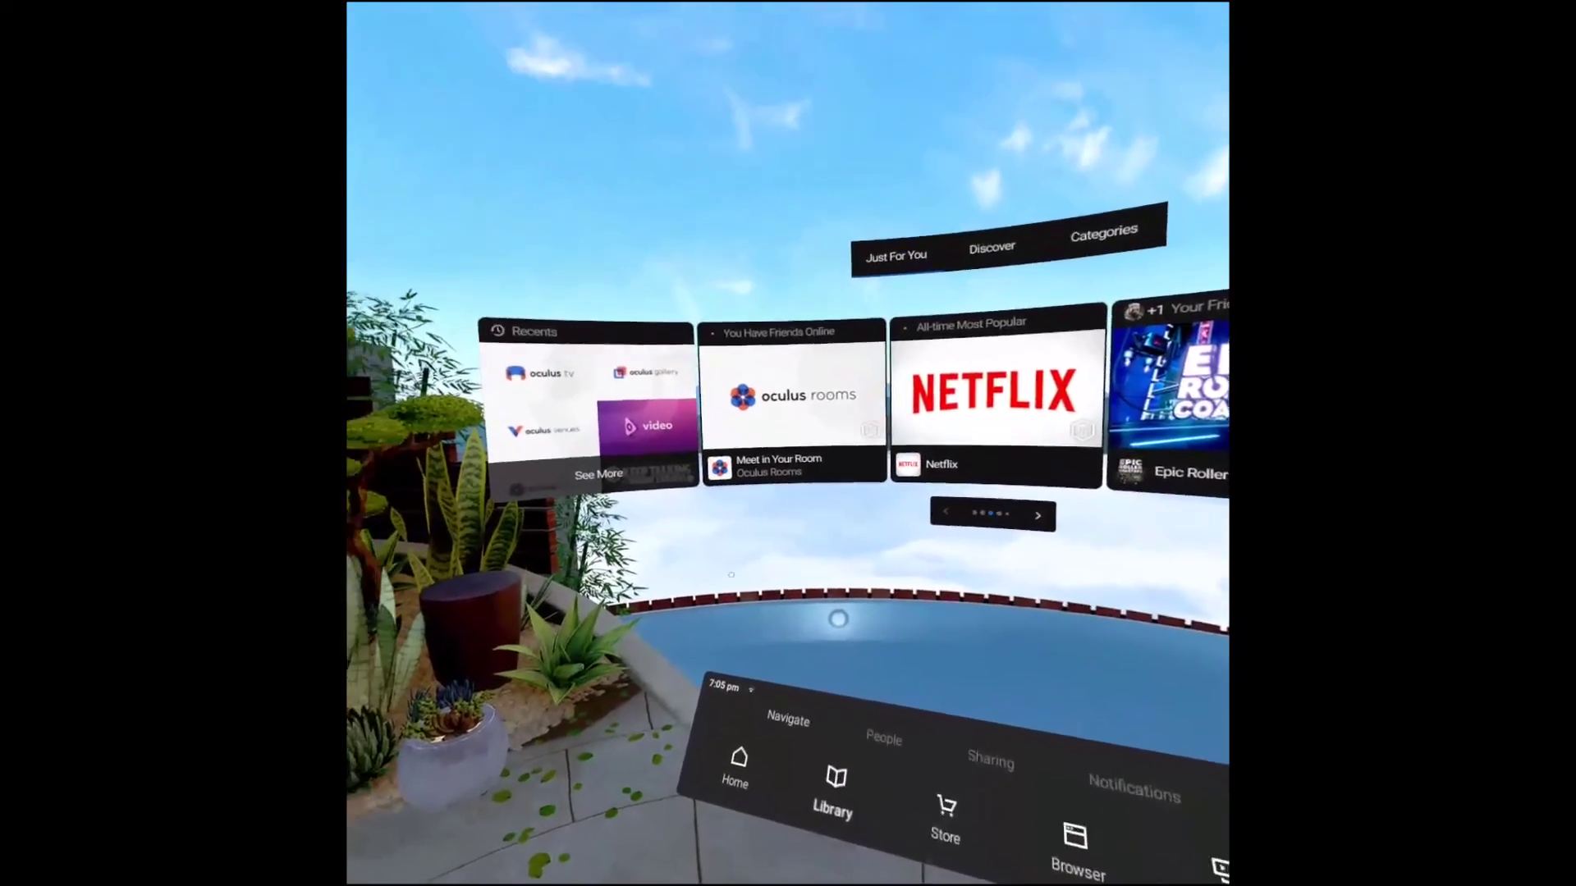
Step: Switch to the headset's Library, show Unknown Sources and page through the list to look for the launcher
{"action": "left_click", "coordinate": [833, 792]}
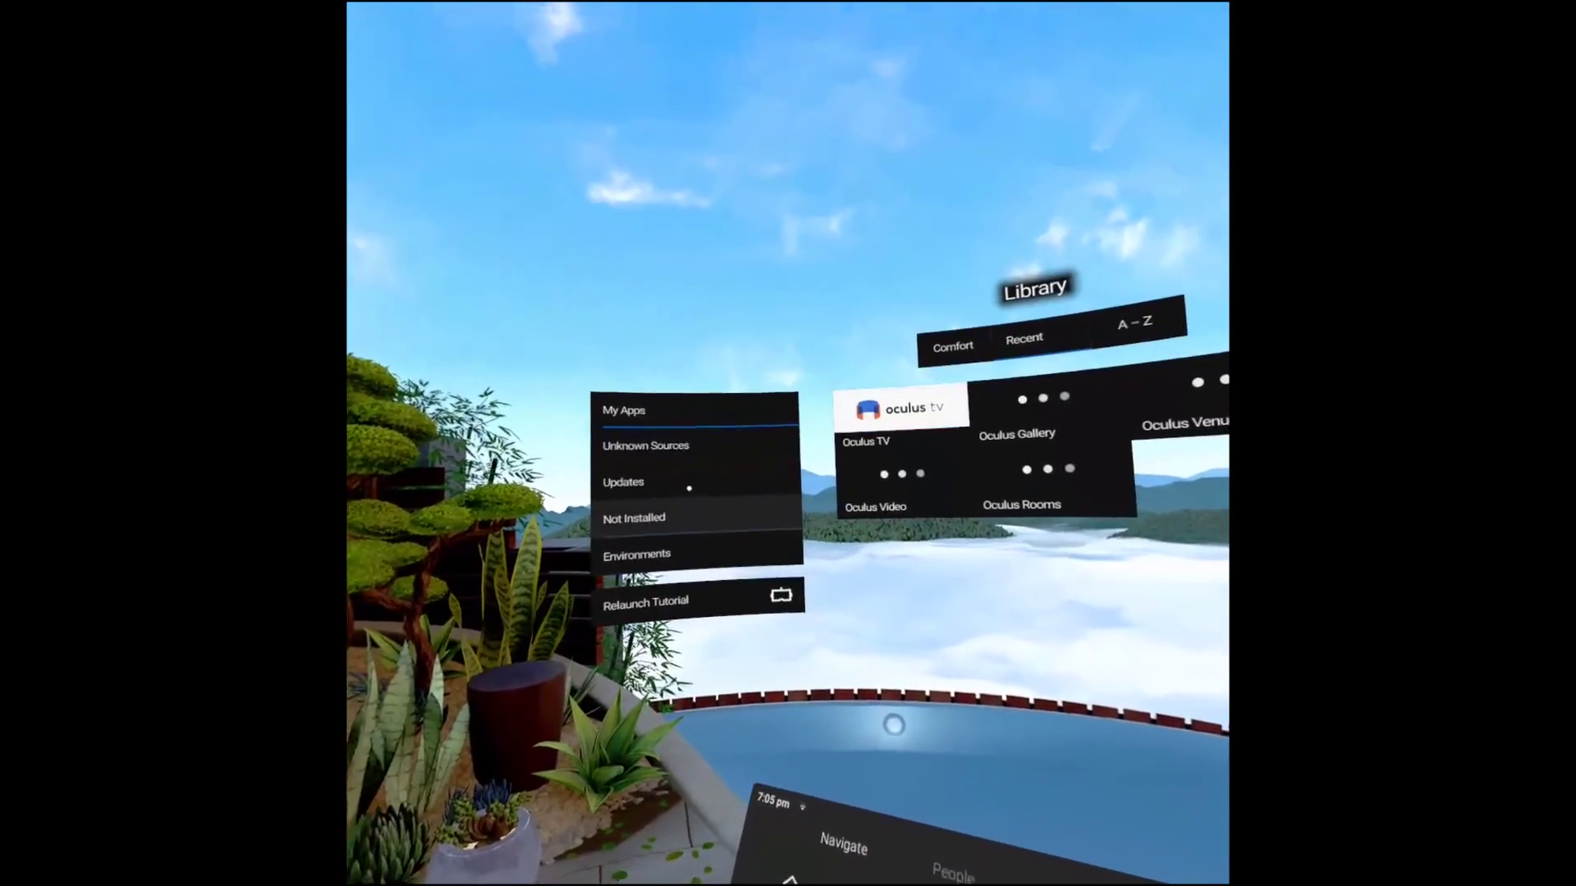
{"action": "left_click", "coordinate": [640, 454]}
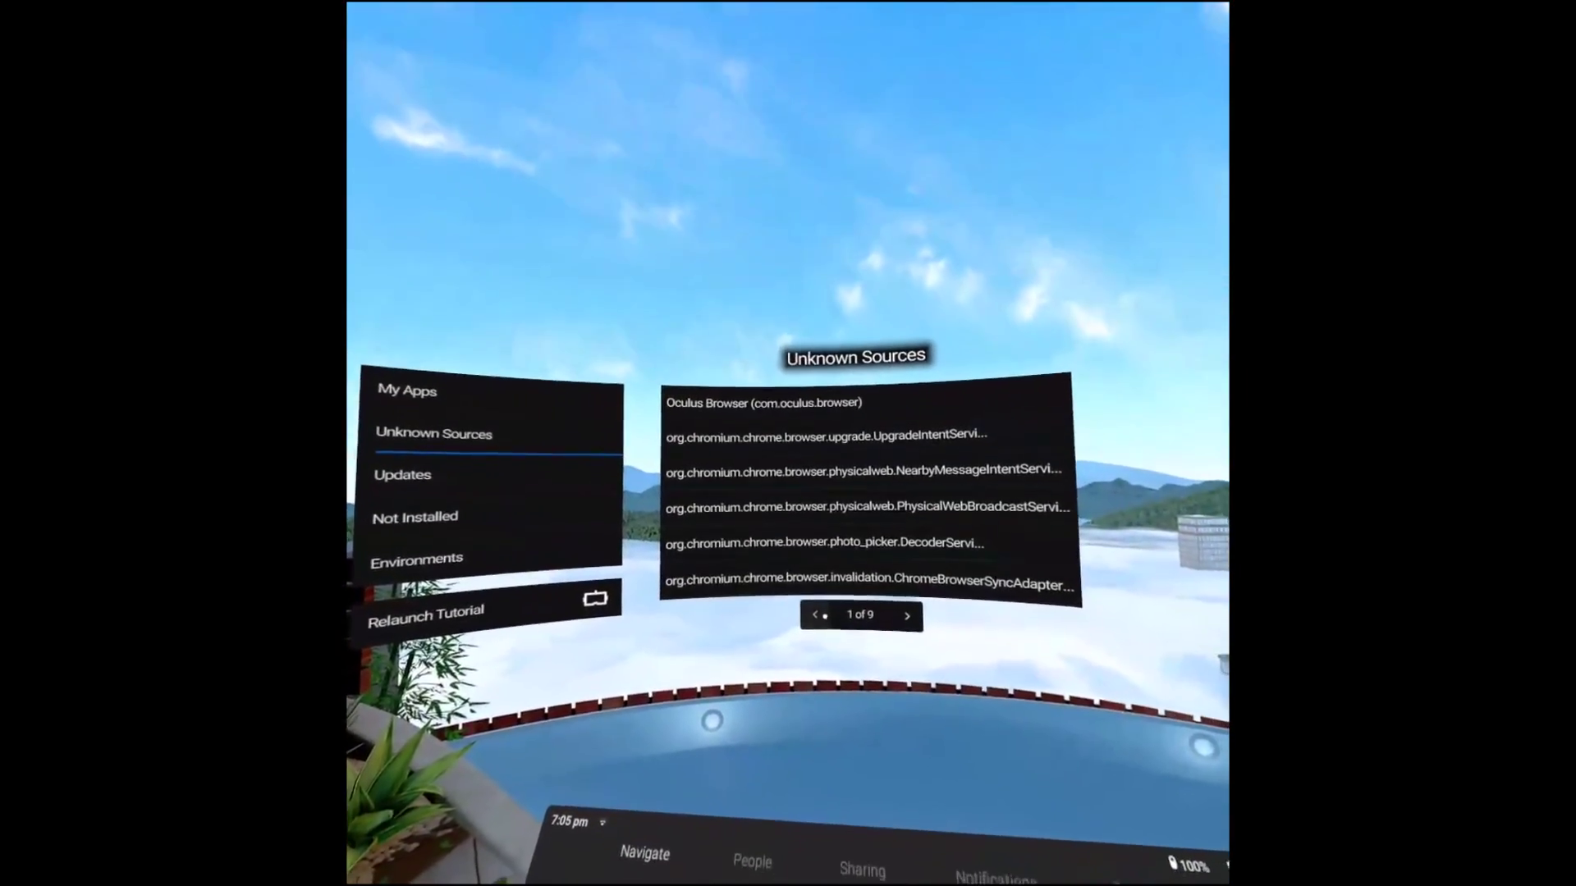
{"action": "left_click", "coordinate": [893, 643]}
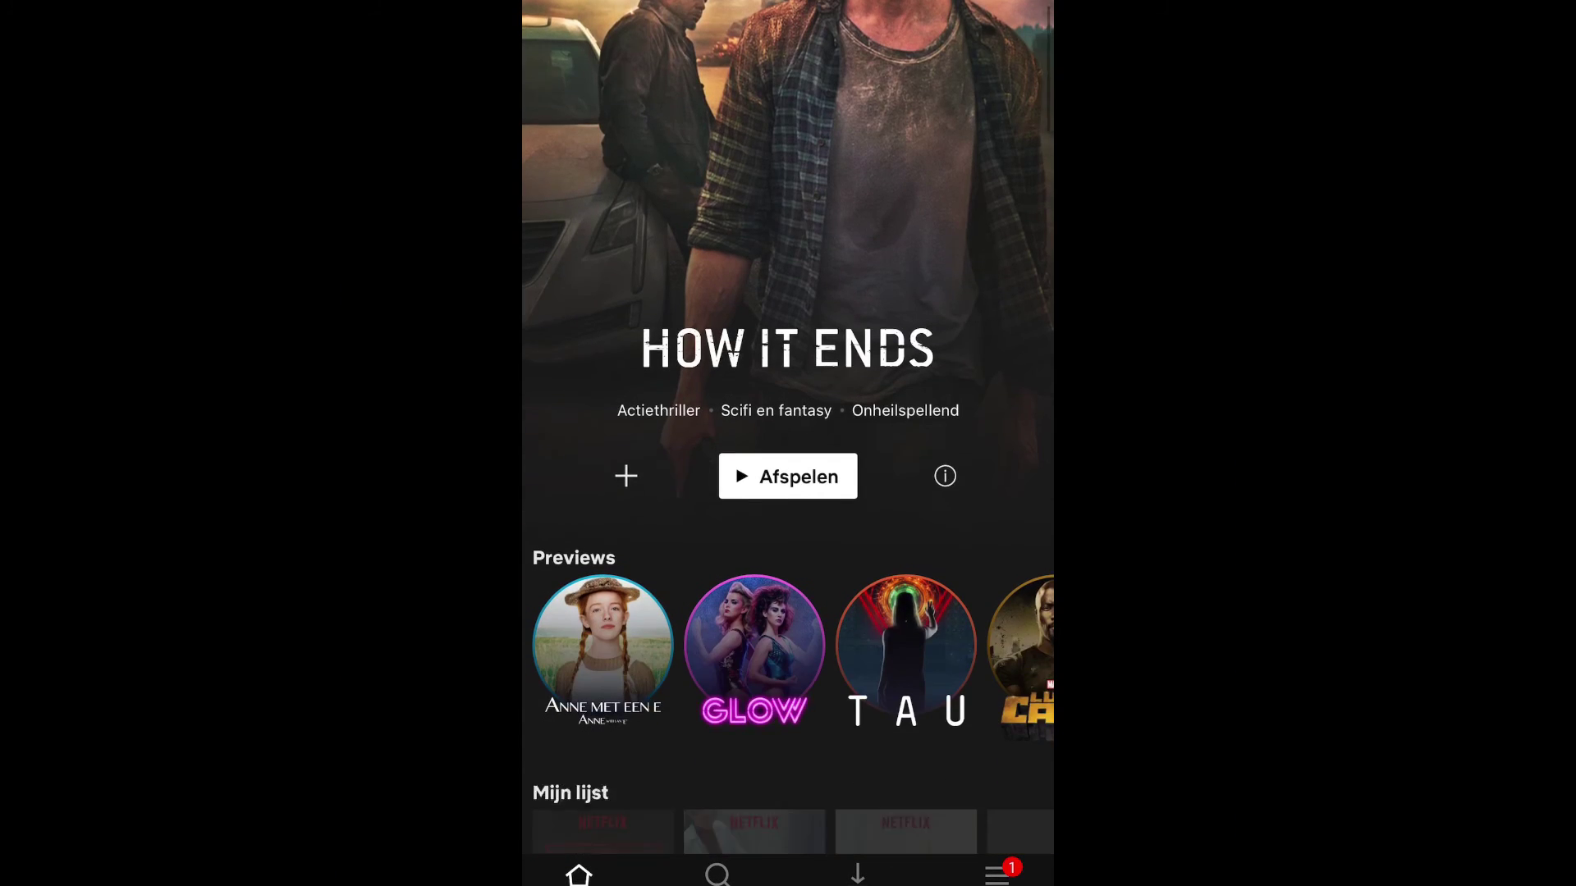
Step: Switch to the Netflix mobile app, open Sword Art Online from the popular titles and show its episode list
{"action": "scroll", "coordinate": [788, 444], "scroll_direction": "down", "scroll_amount": 5}
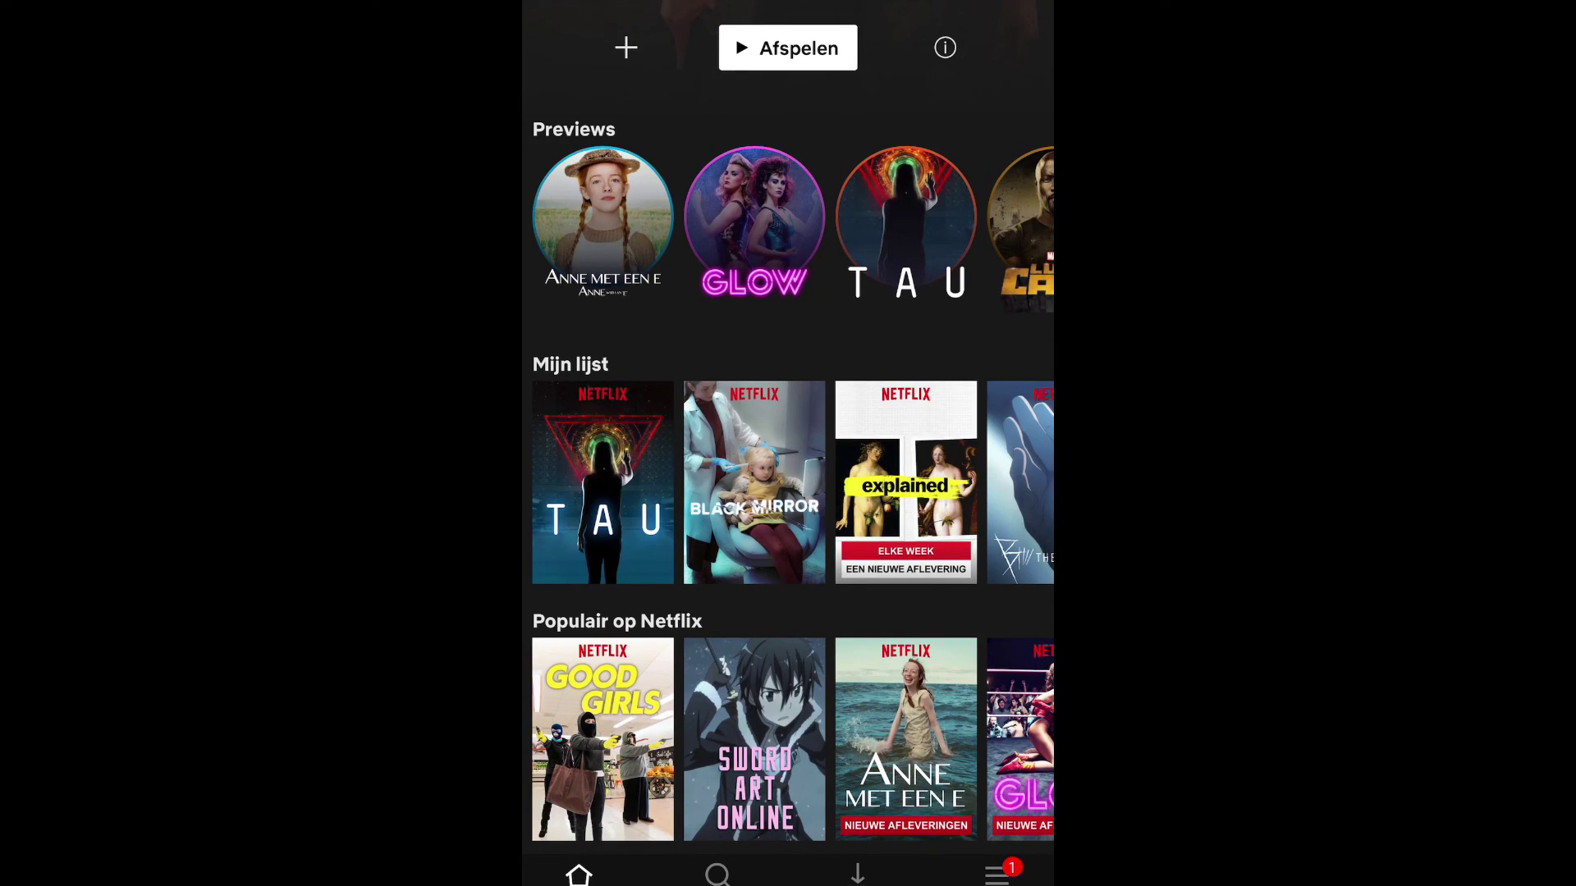
{"action": "left_click", "coordinate": [754, 739]}
{"action": "scroll", "coordinate": [788, 443], "scroll_direction": "down", "scroll_amount": 5}
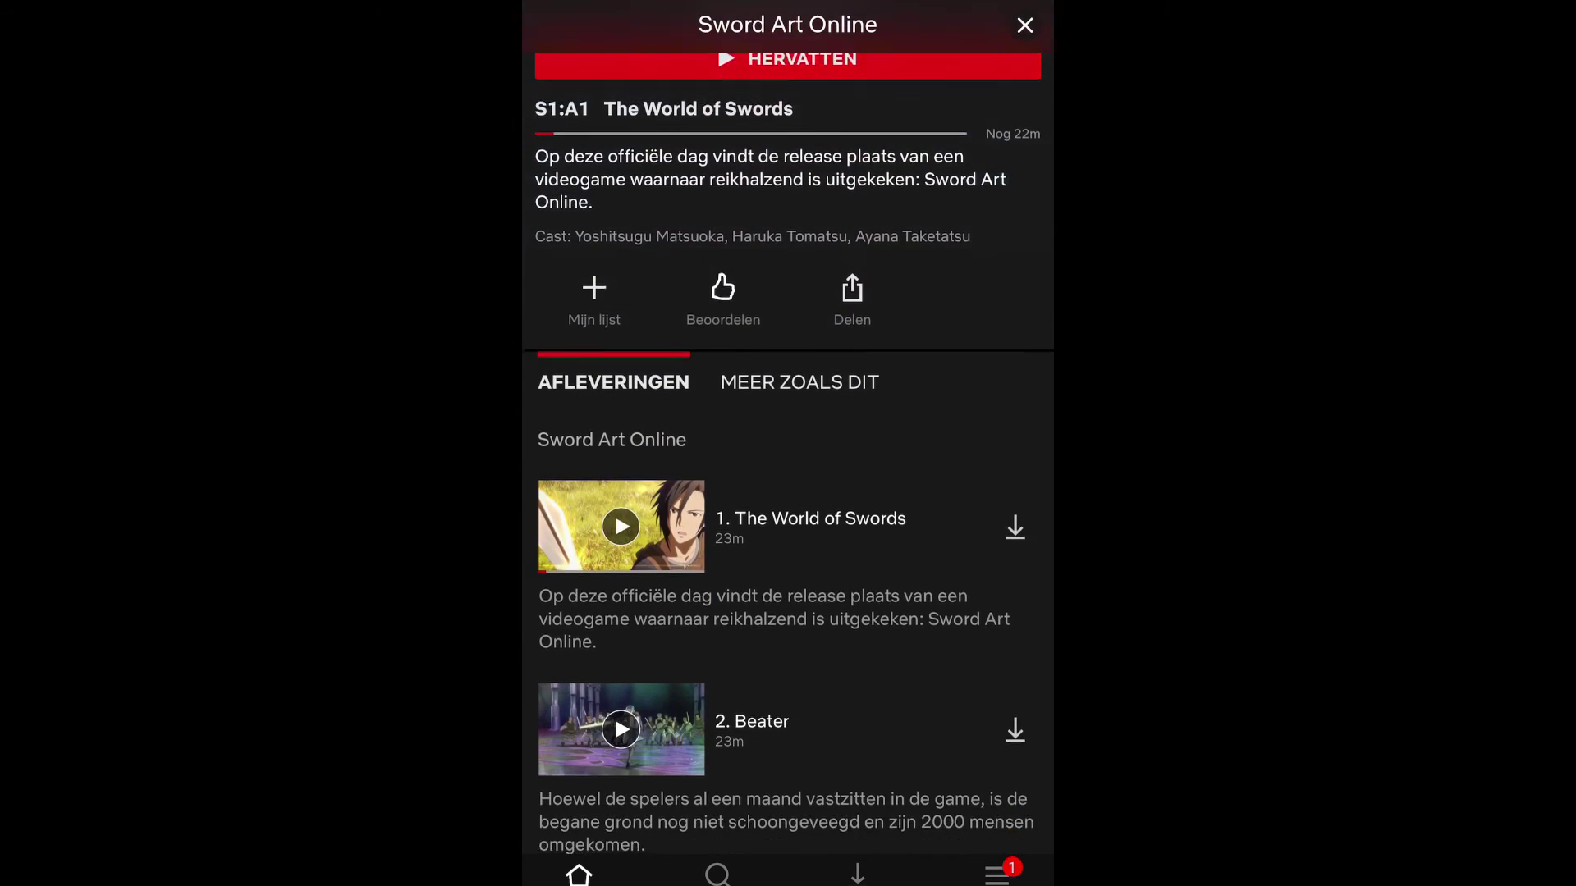